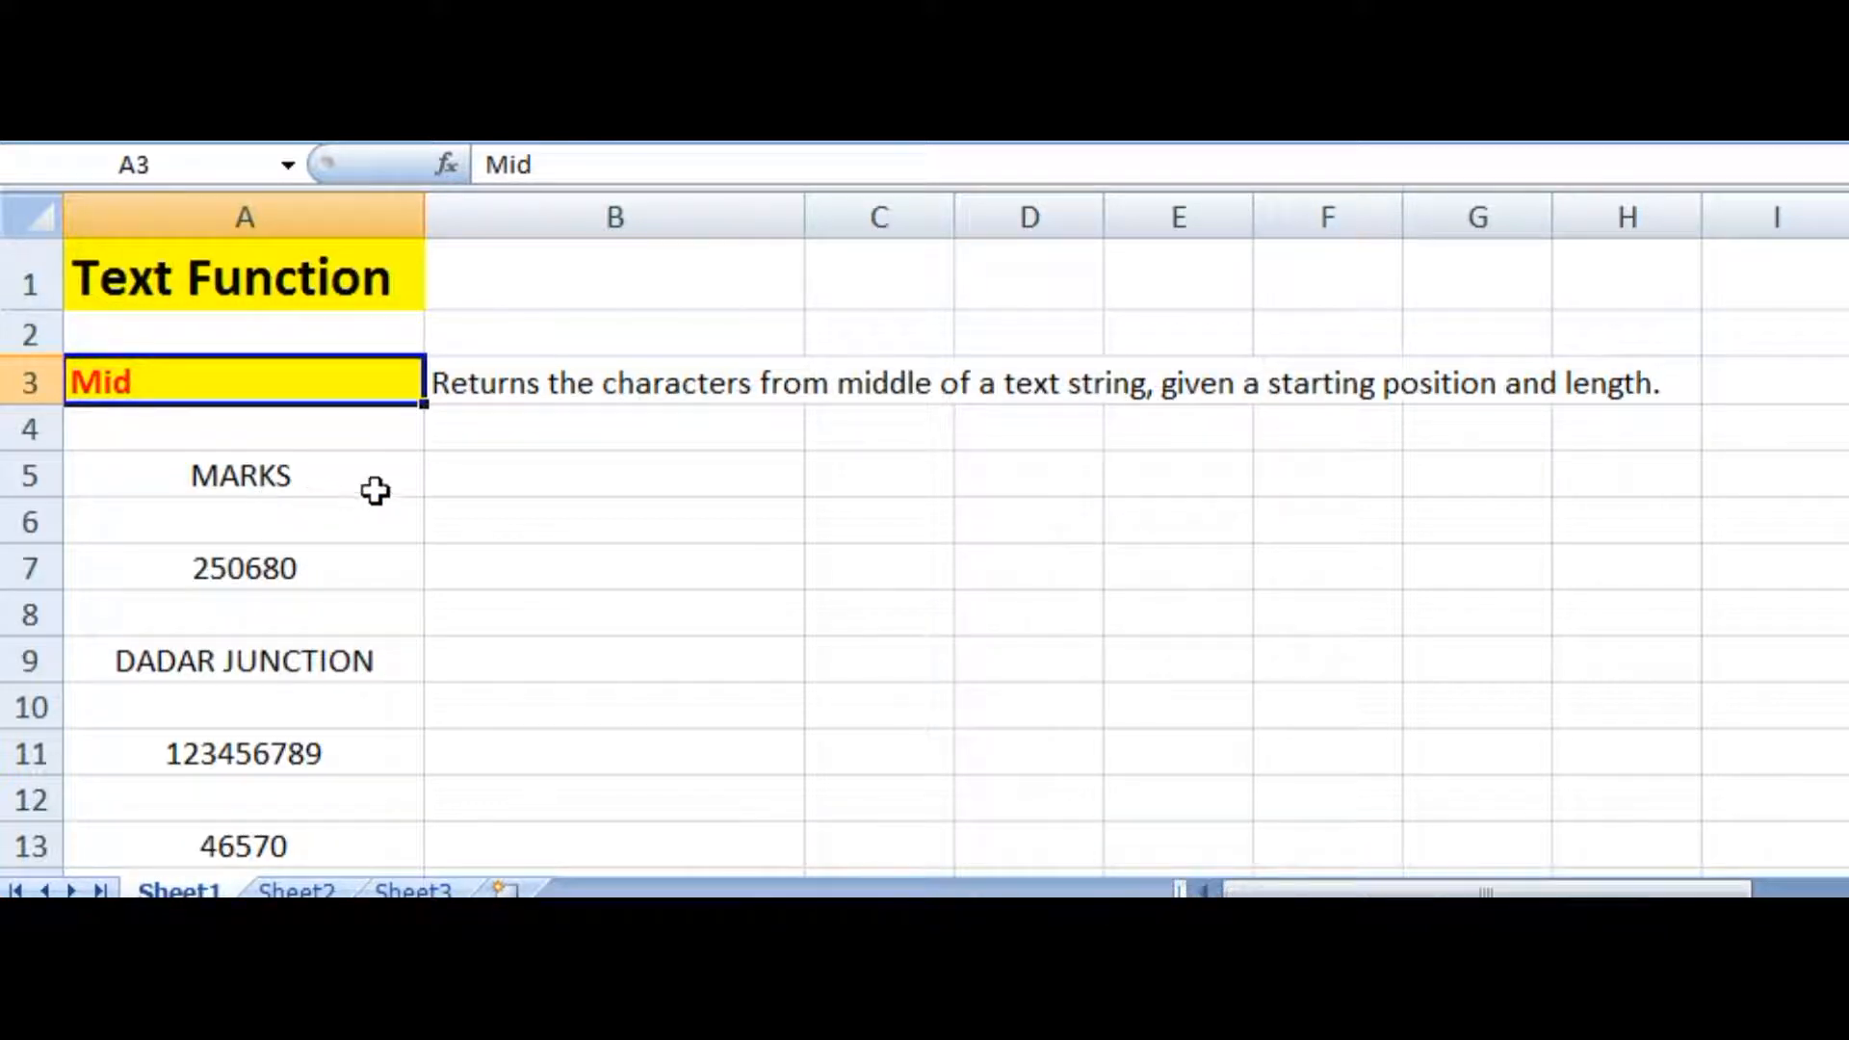
Enter =MID(A5,3,2) in cell B5 to extract two characters of MARKS starting at the third, and check it against the source cell.
{"action": "left_click", "coordinate": [501, 470]}
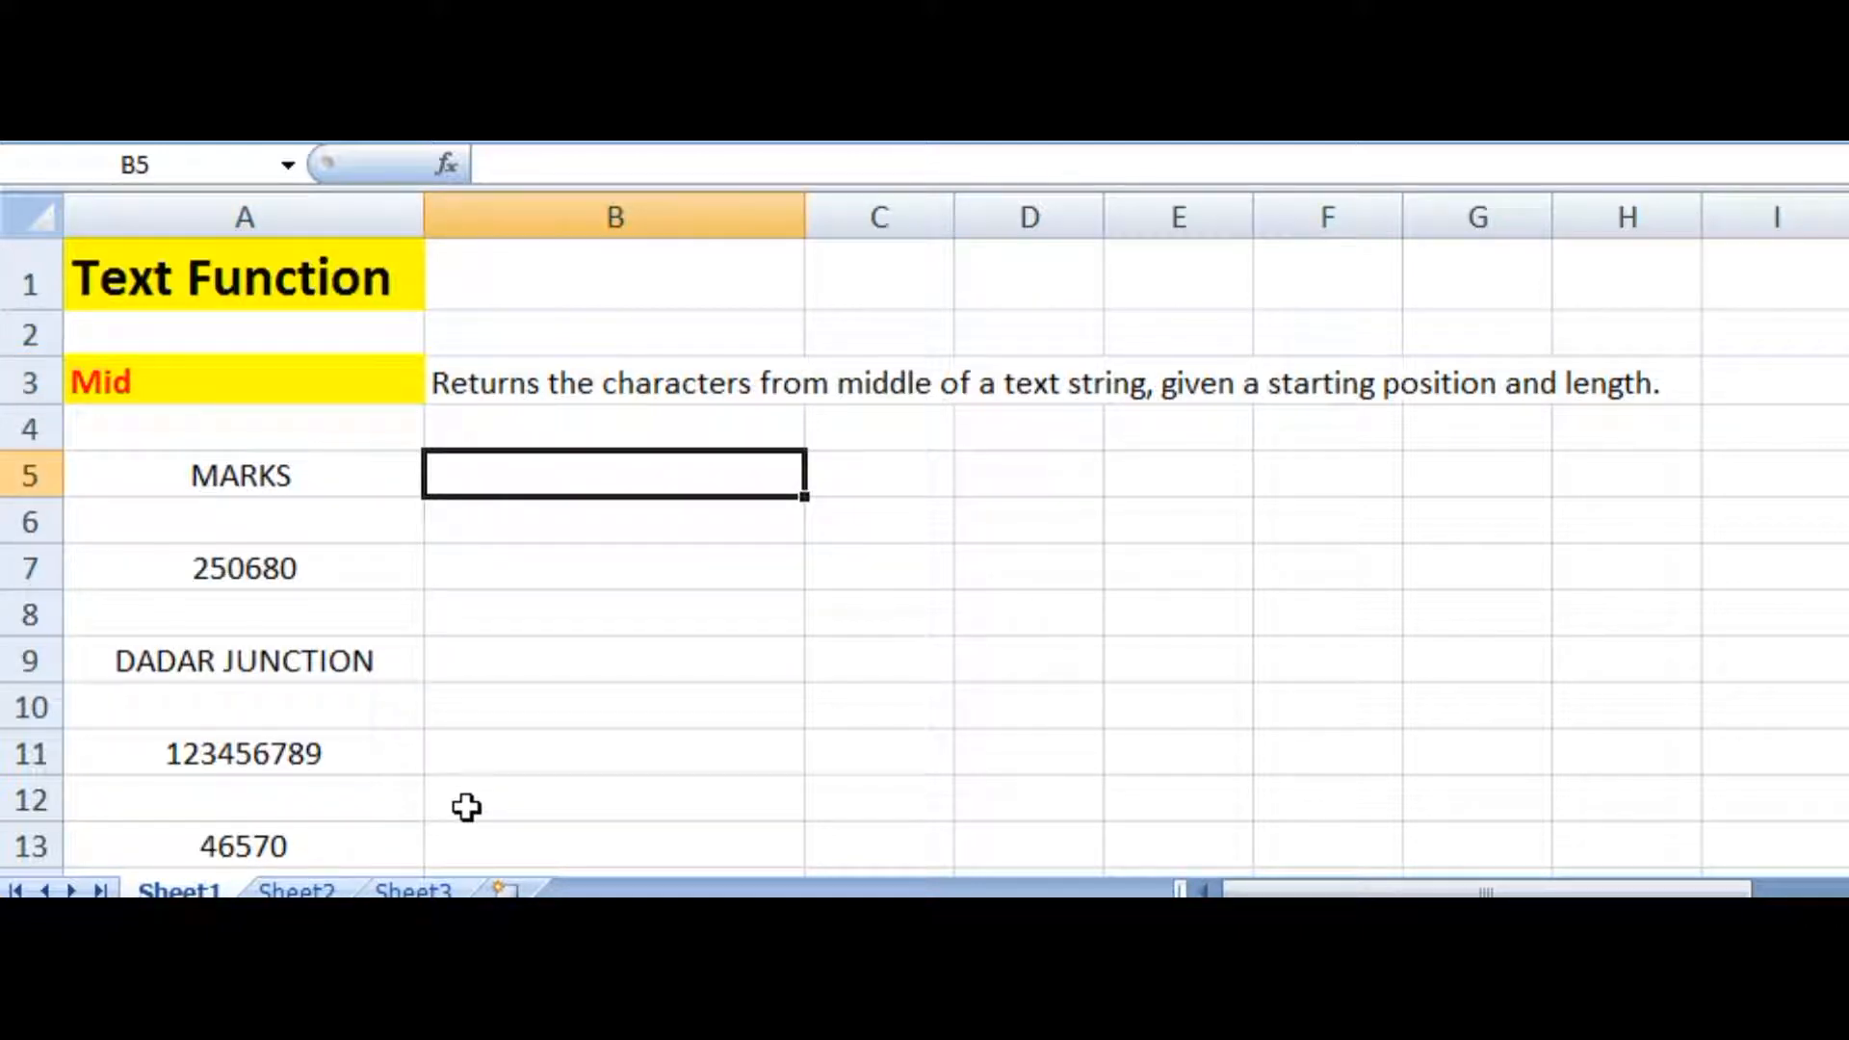
{"action": "type", "text": "="}
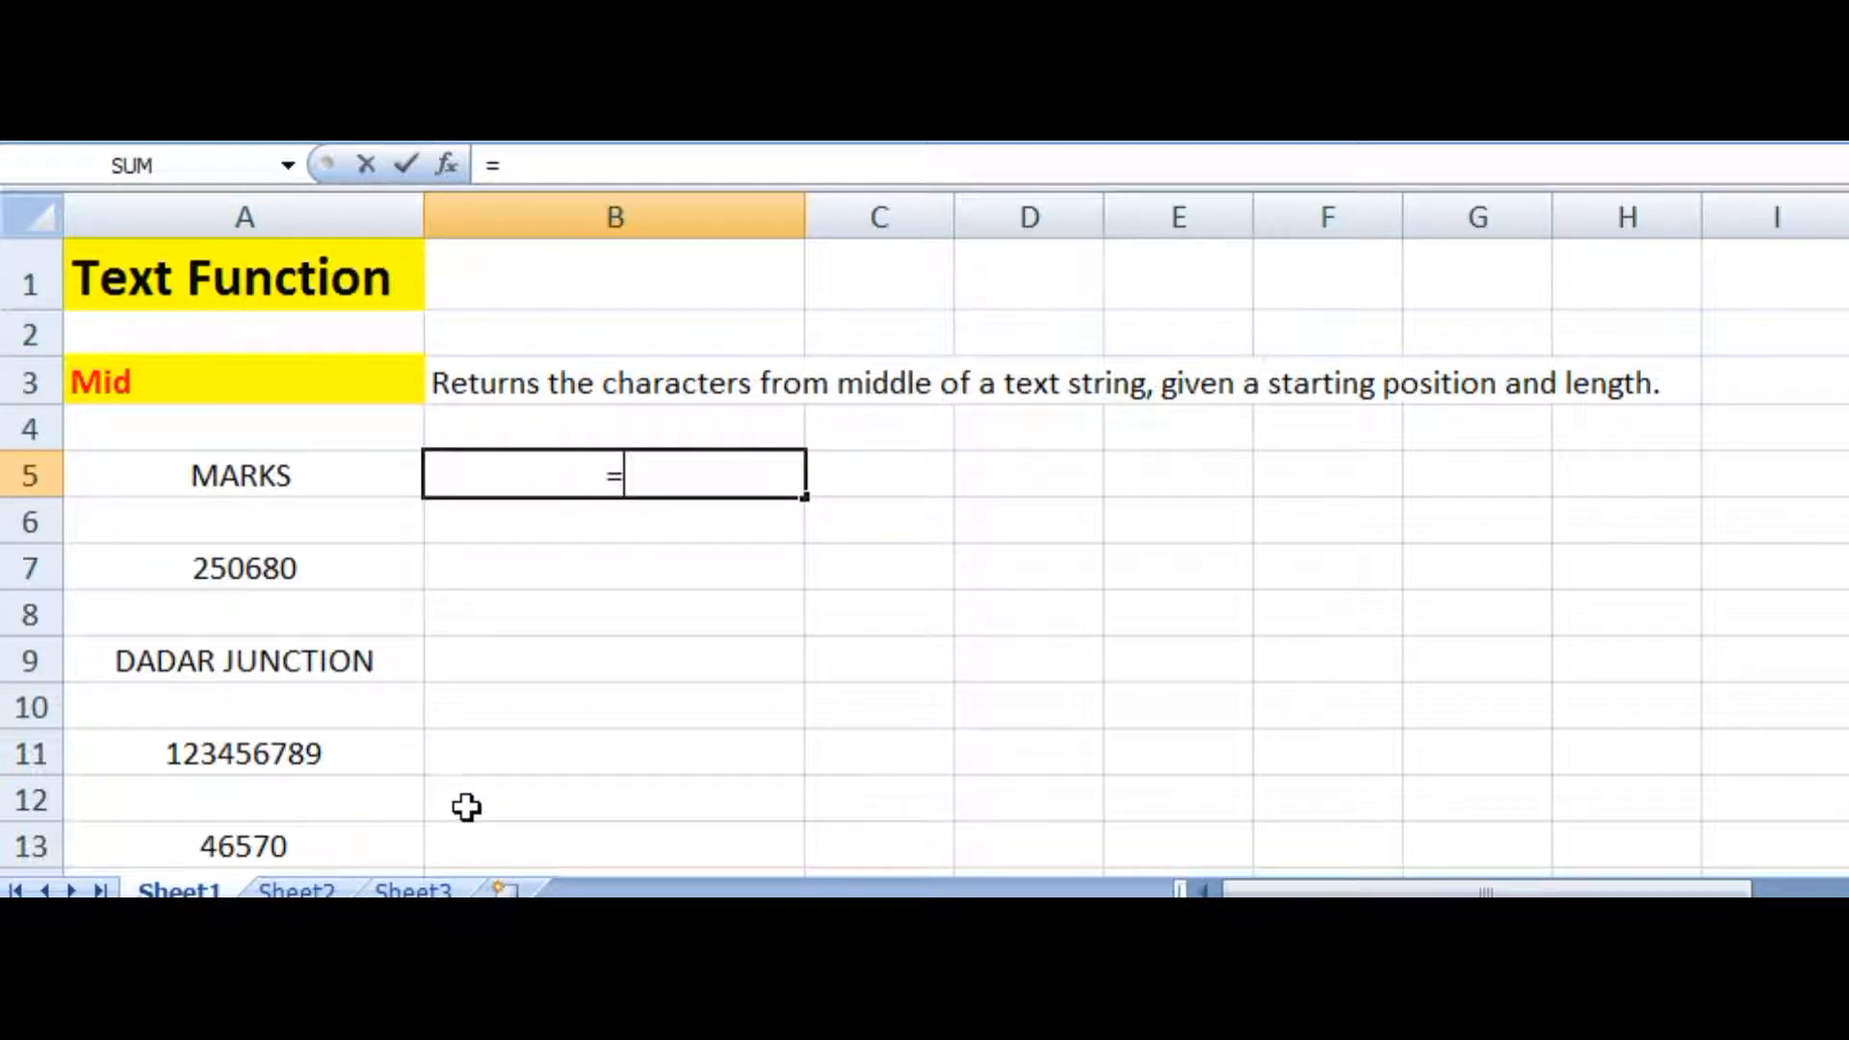
{"action": "type", "text": "M"}
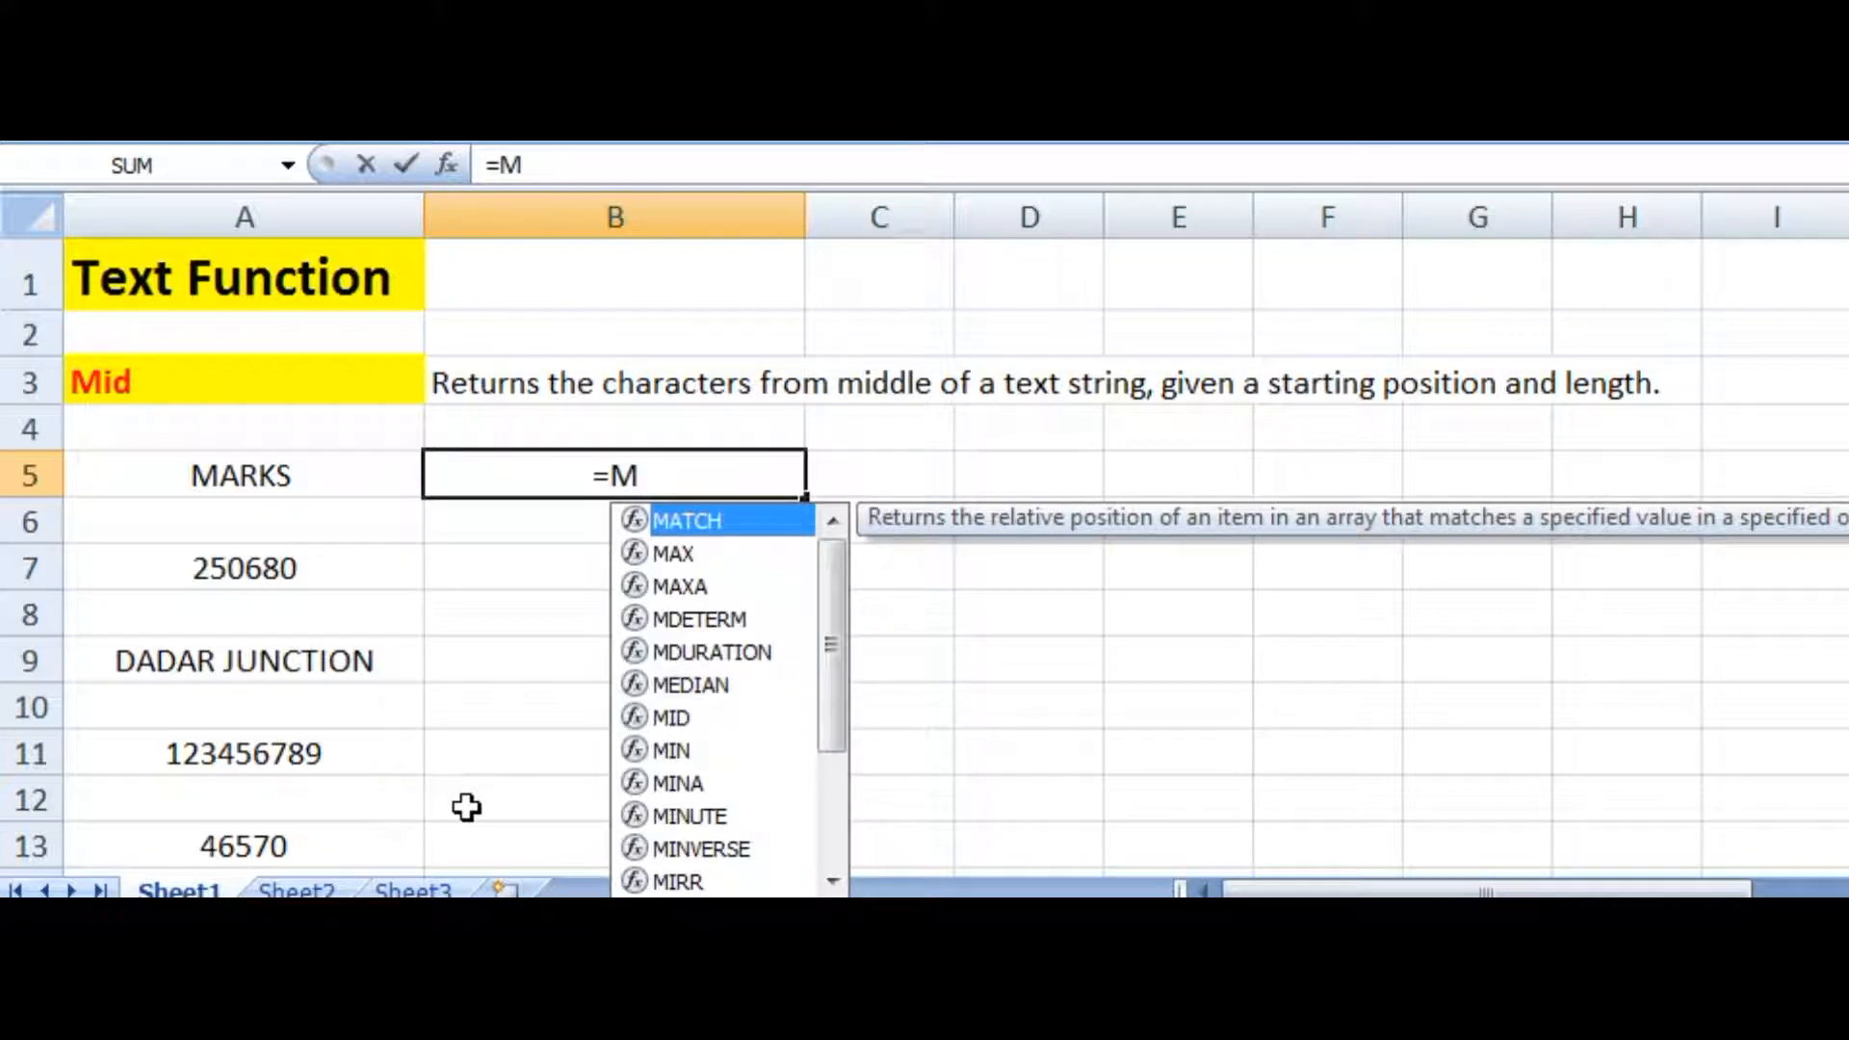
{"action": "type", "text": "ID"}
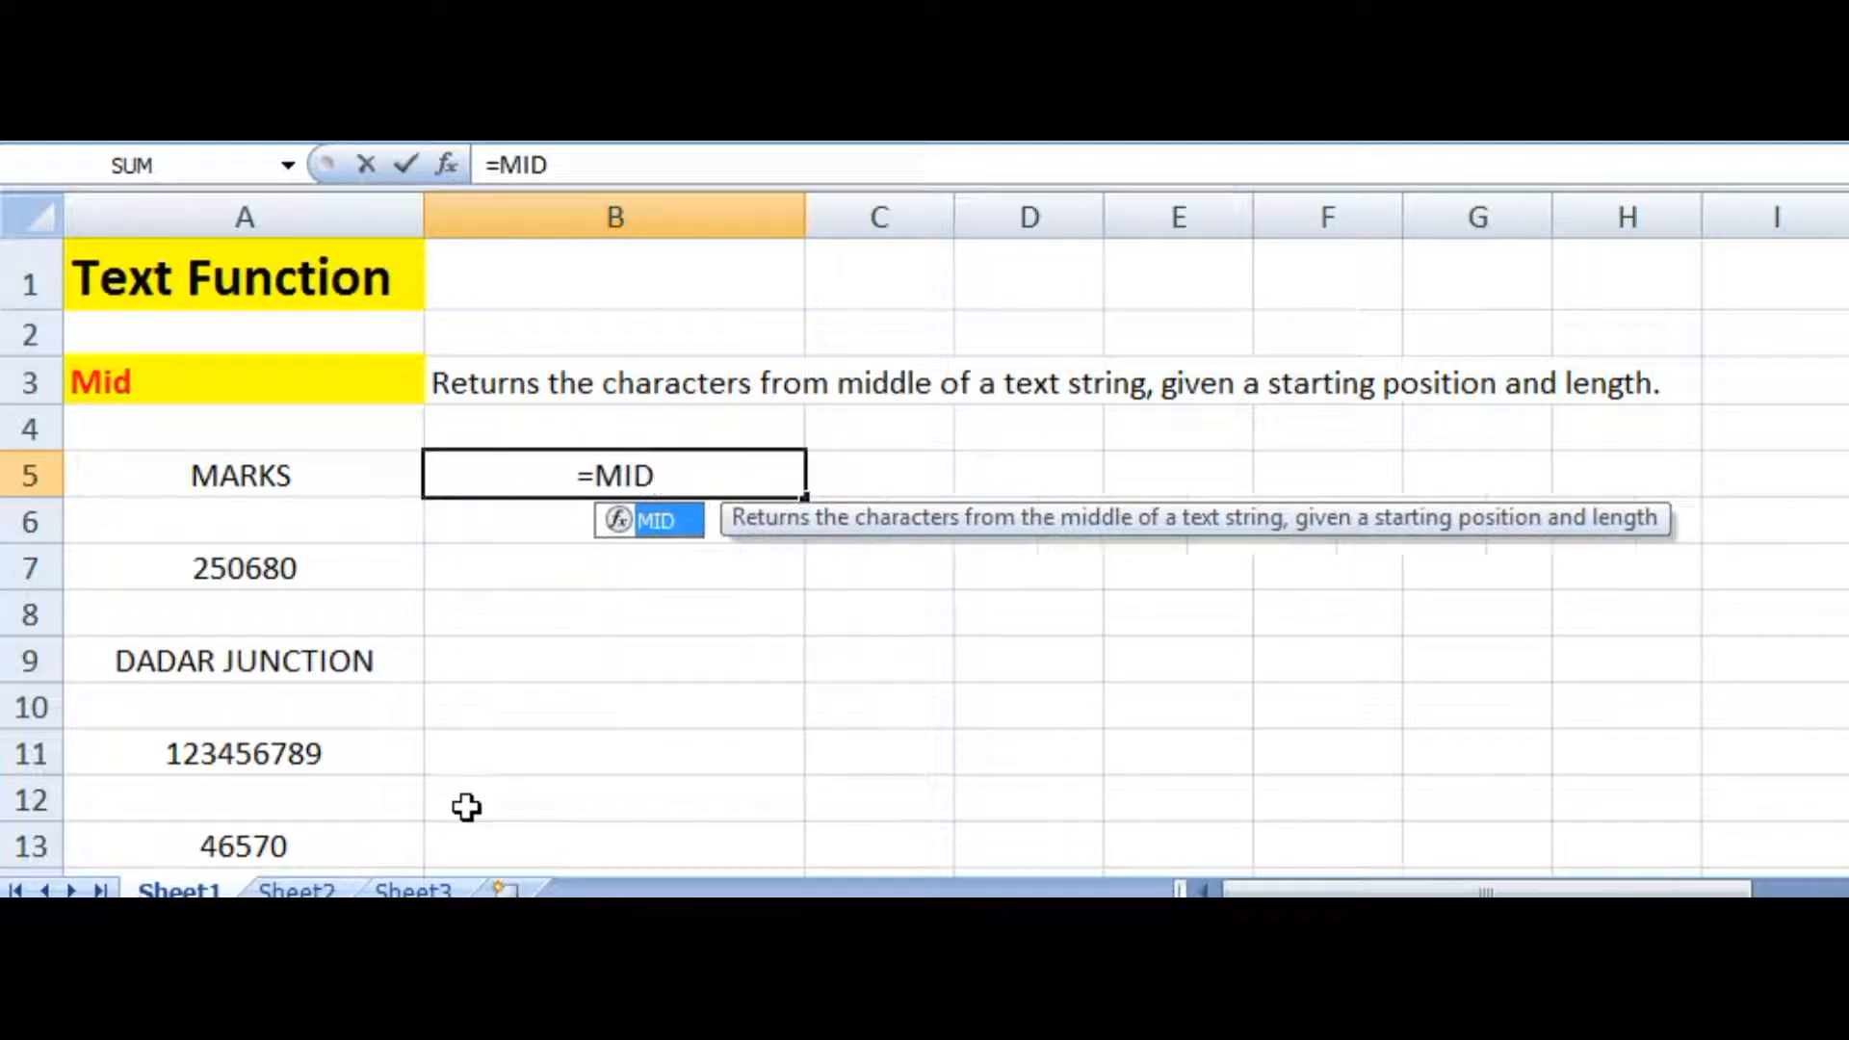
{"action": "type", "text": "("}
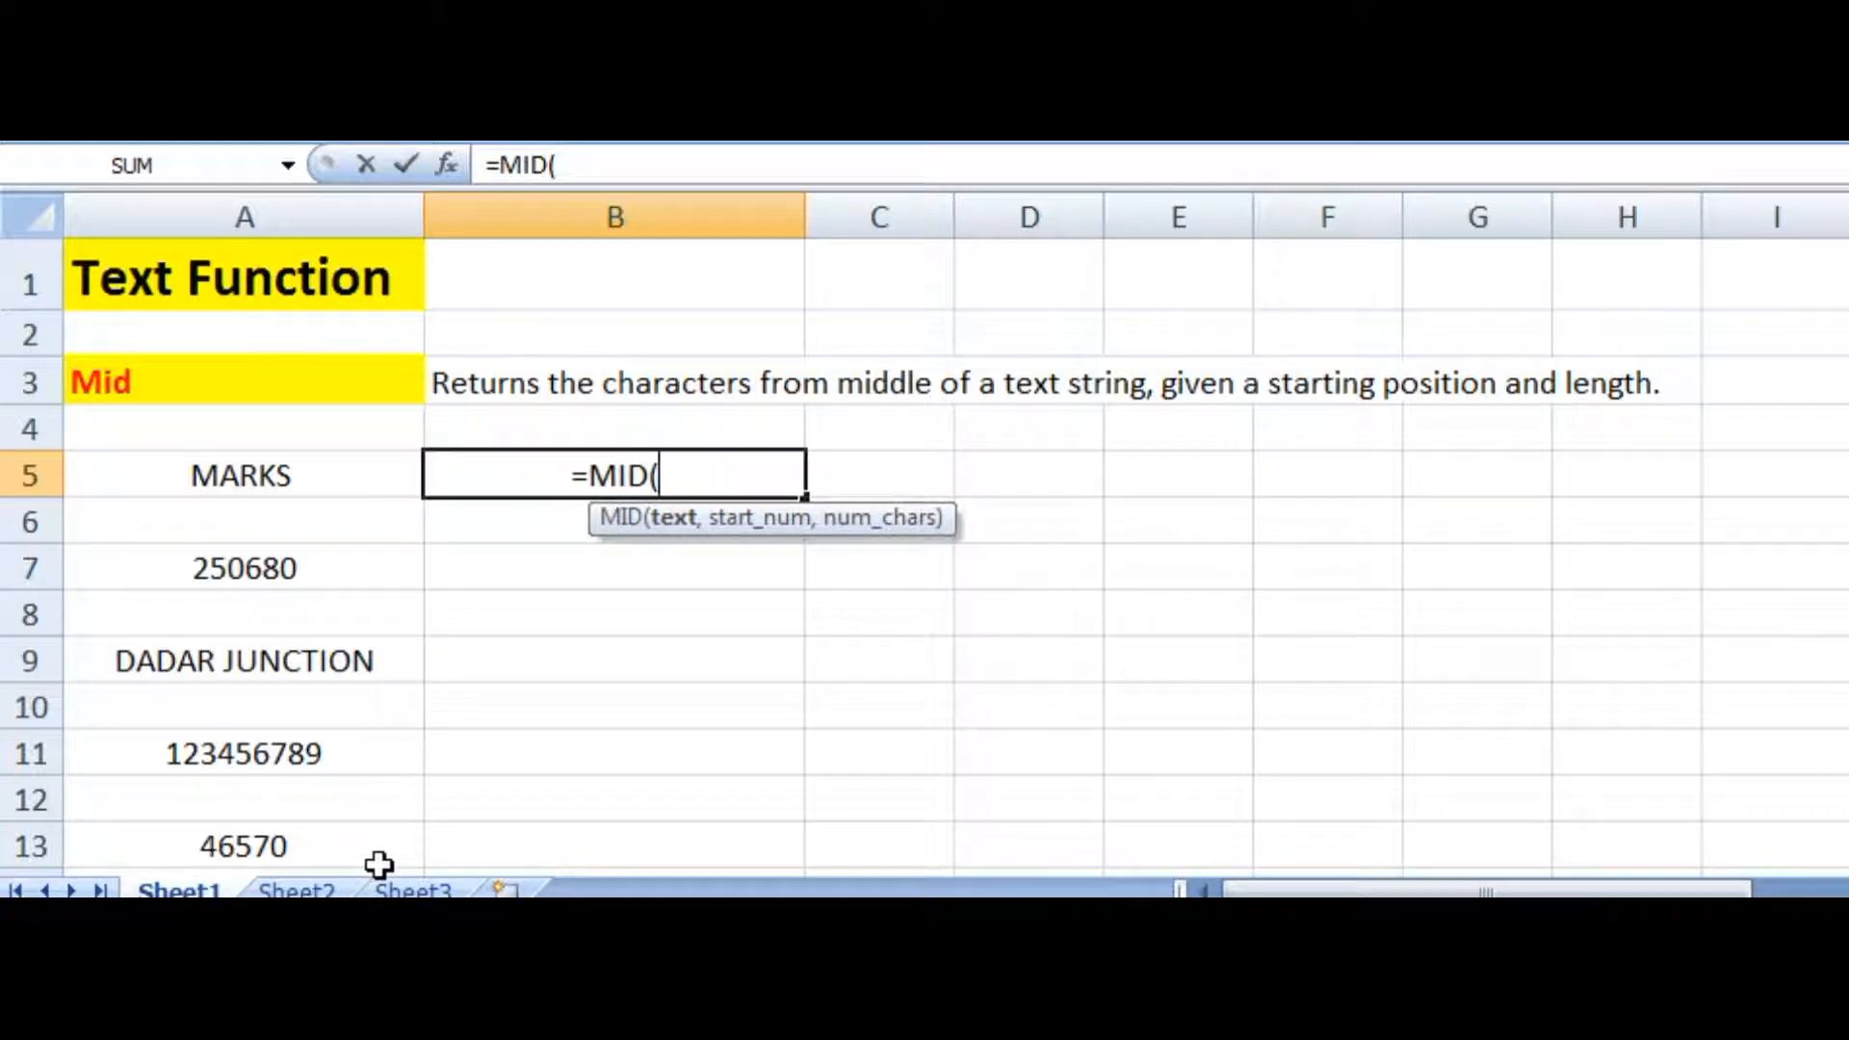
{"action": "left_click", "coordinate": [252, 465]}
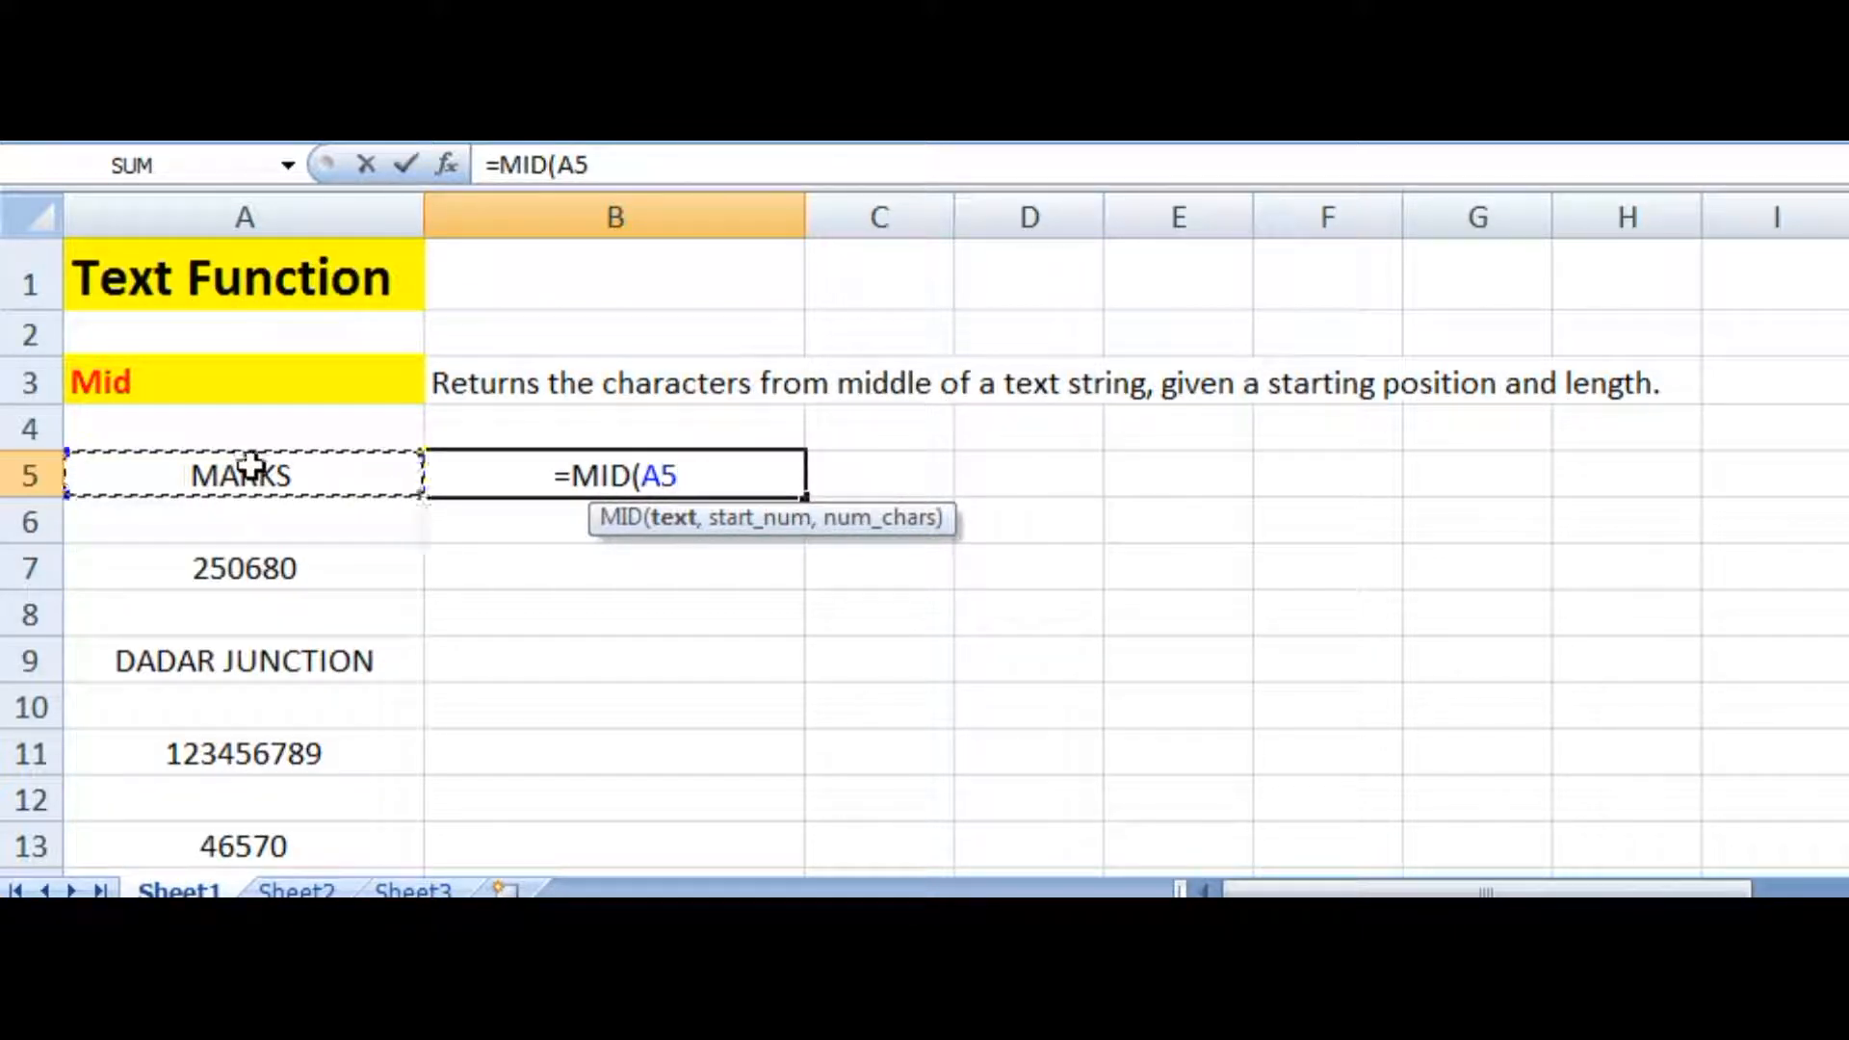
{"action": "type", "text": ","}
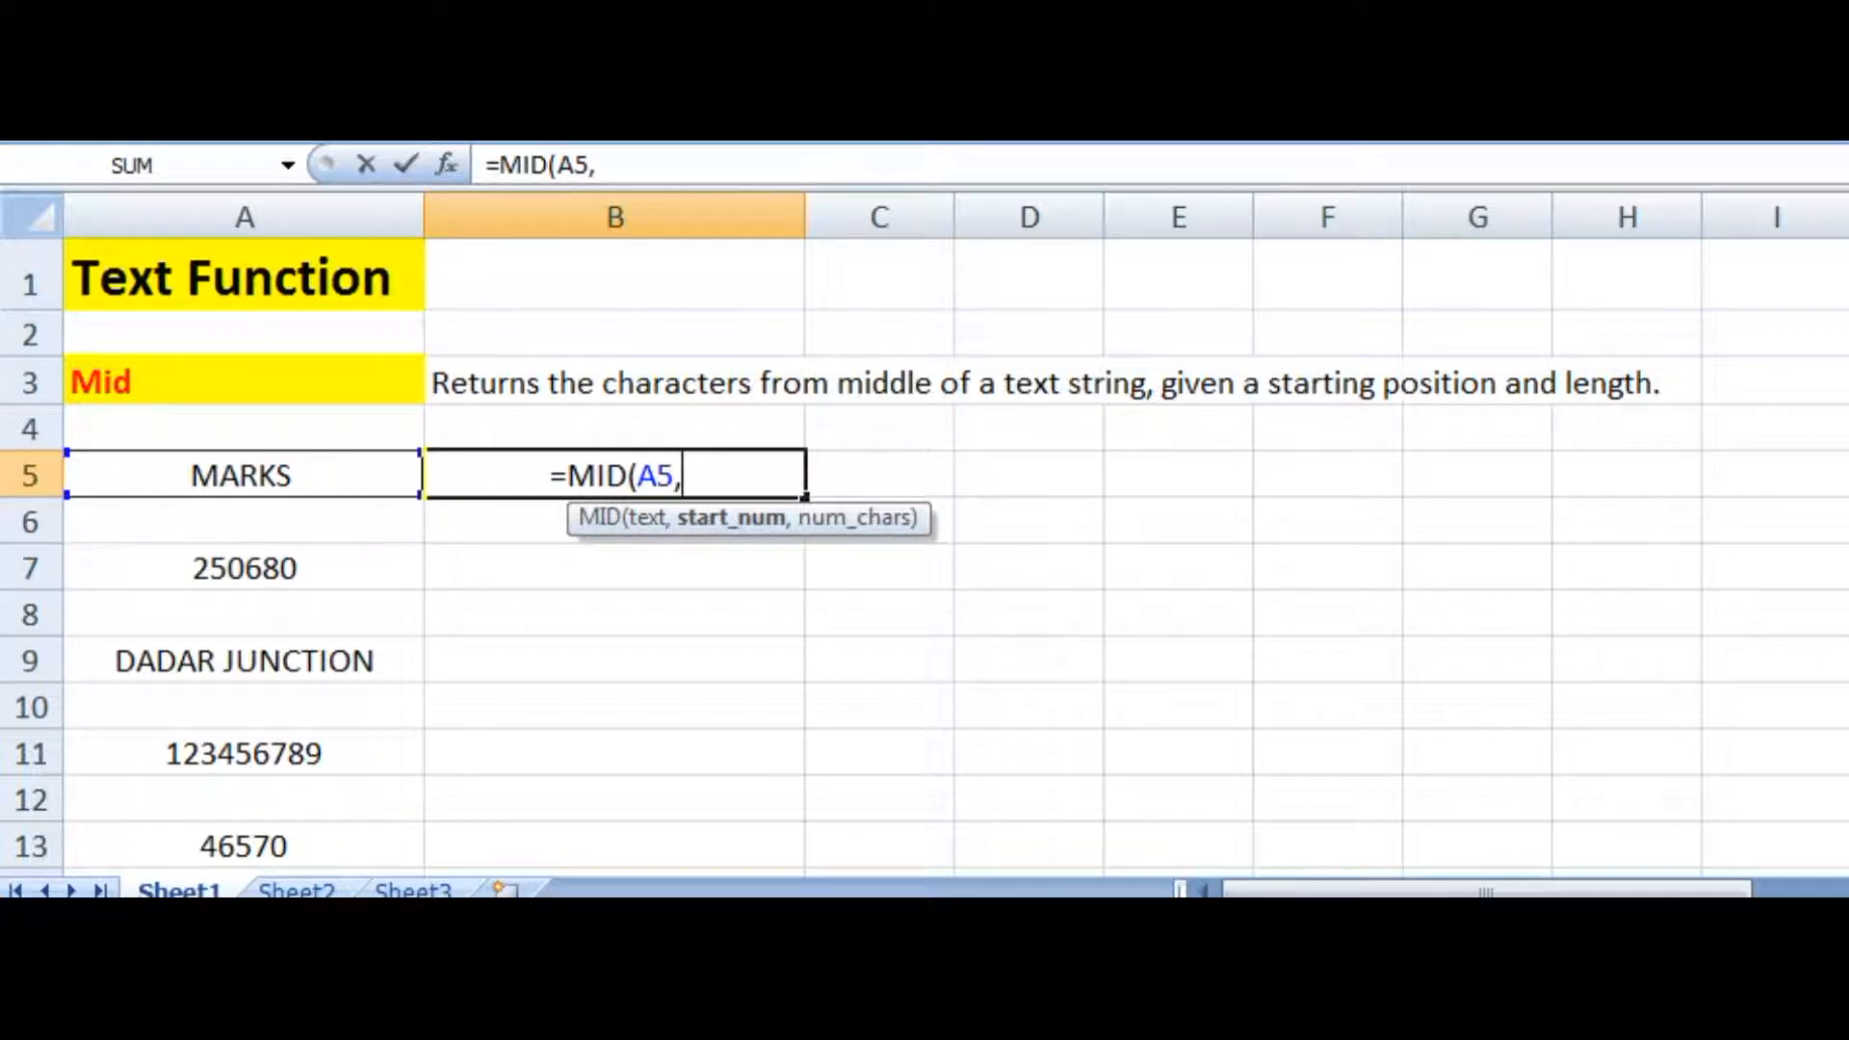
{"action": "type", "text": "3"}
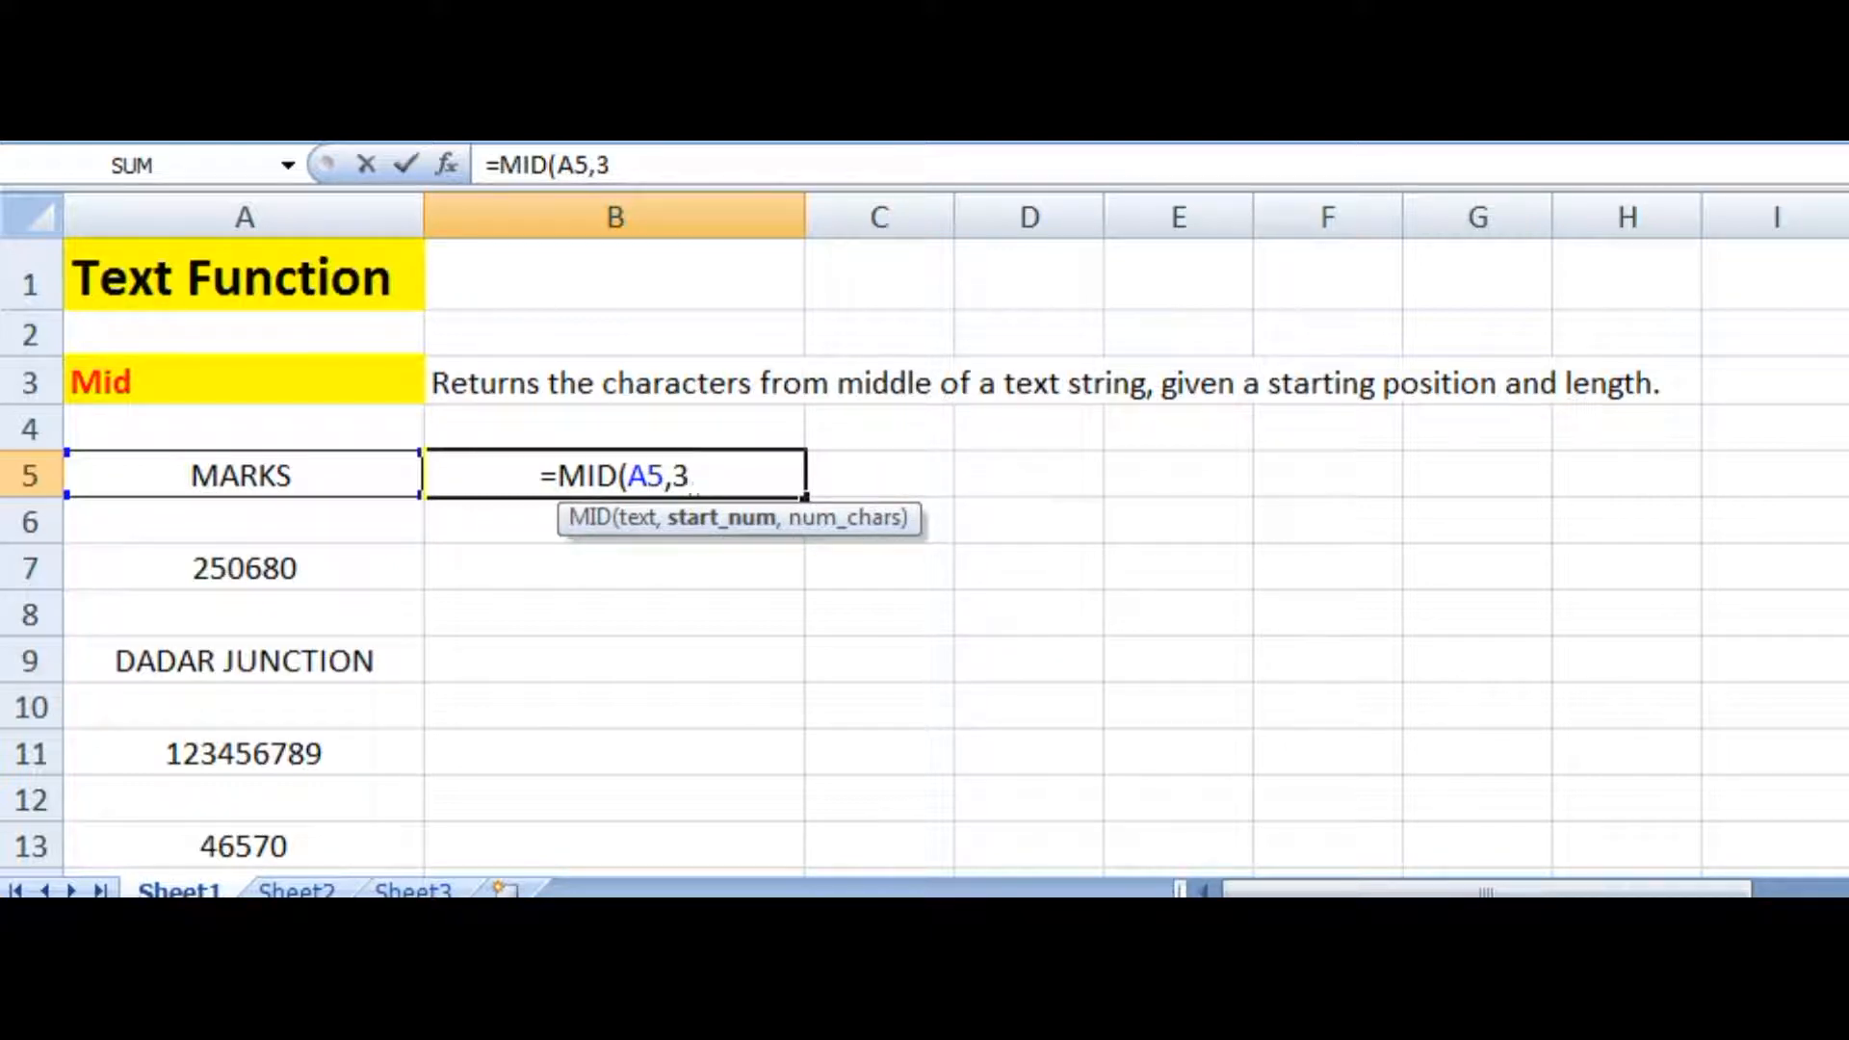
{"action": "type", "text": ","}
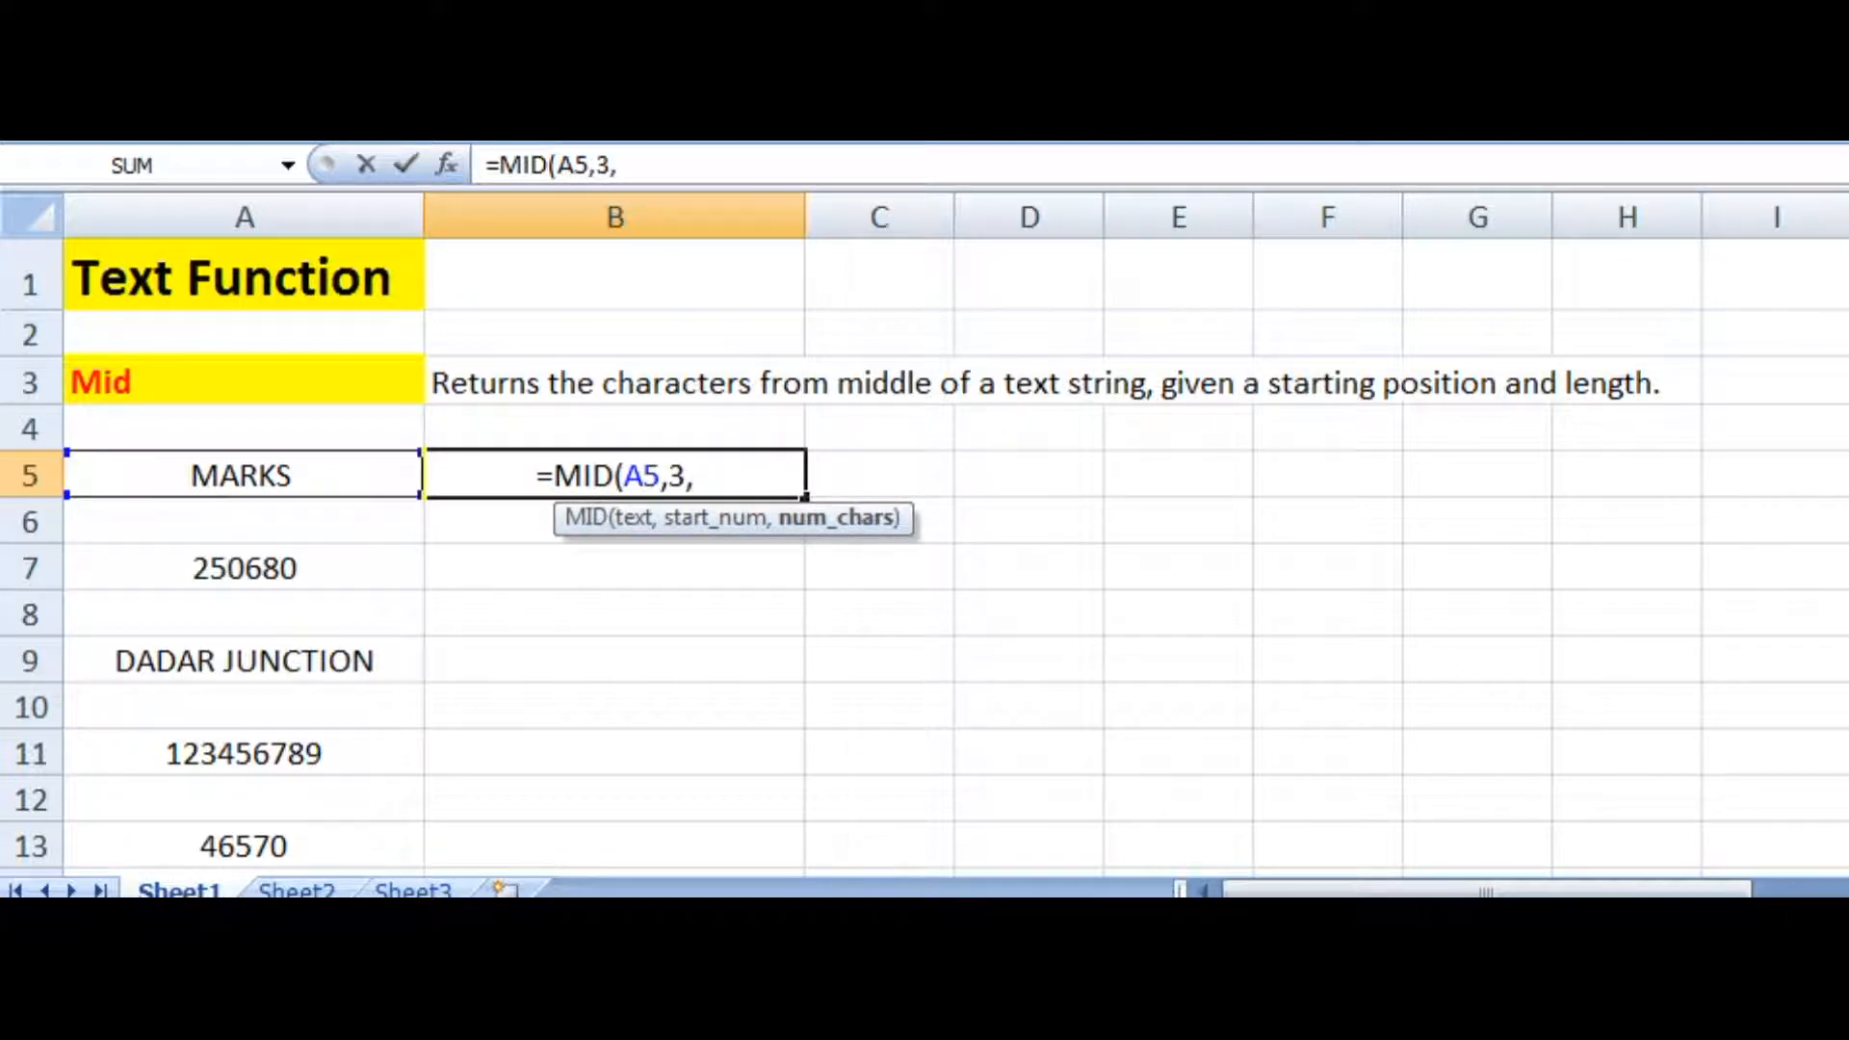
{"action": "type", "text": "2"}
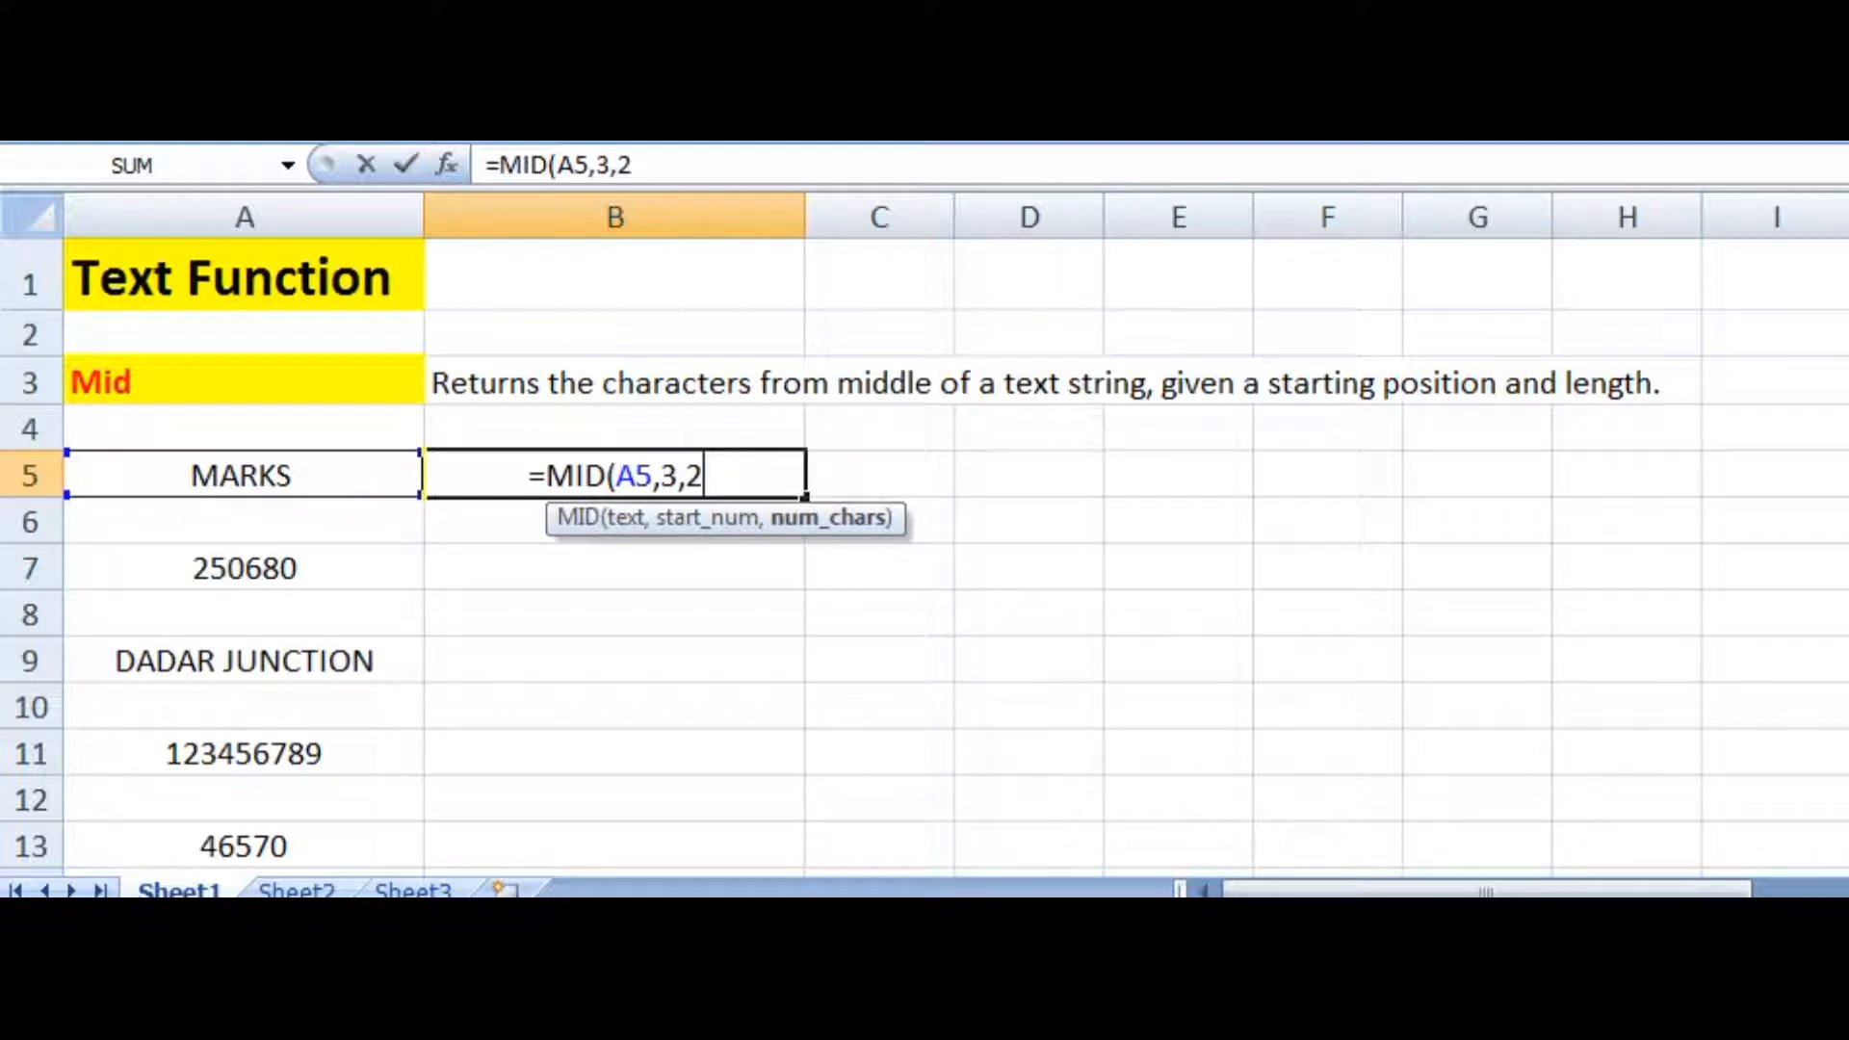
{"action": "type", "text": ")"}
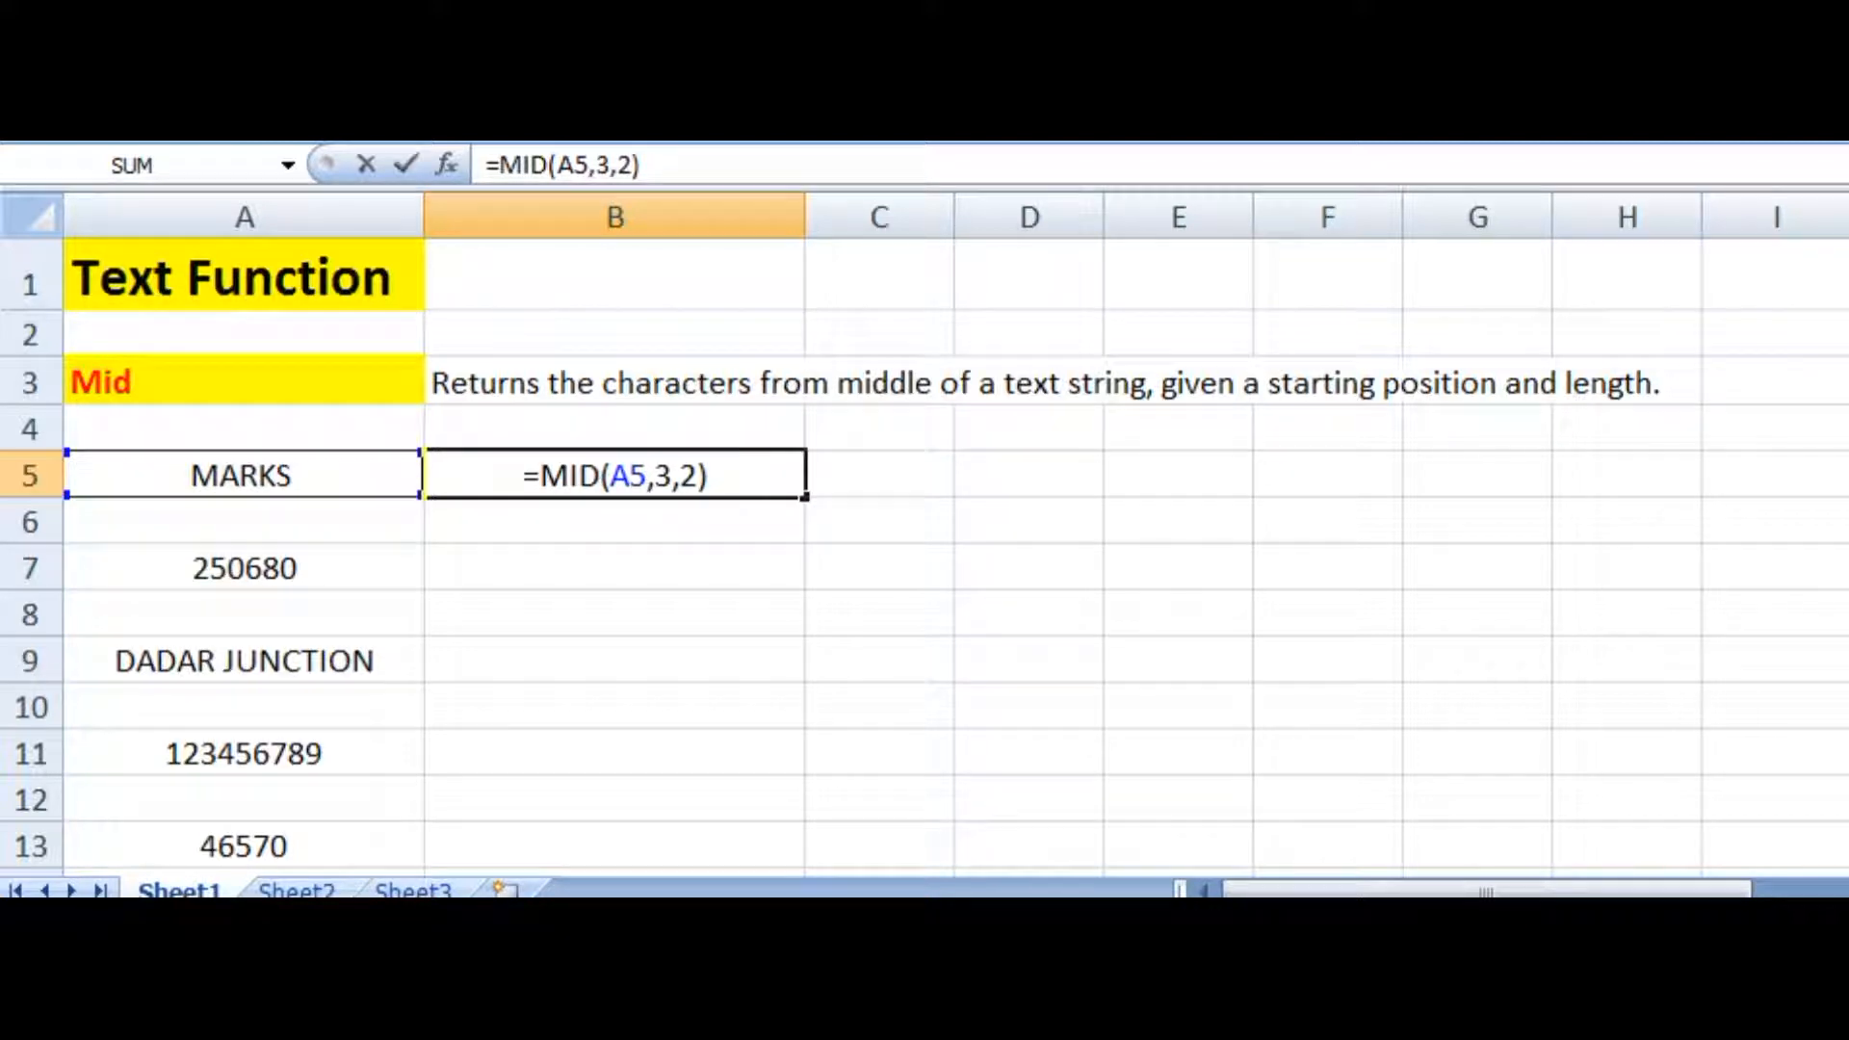
{"action": "key", "text": "Return"}
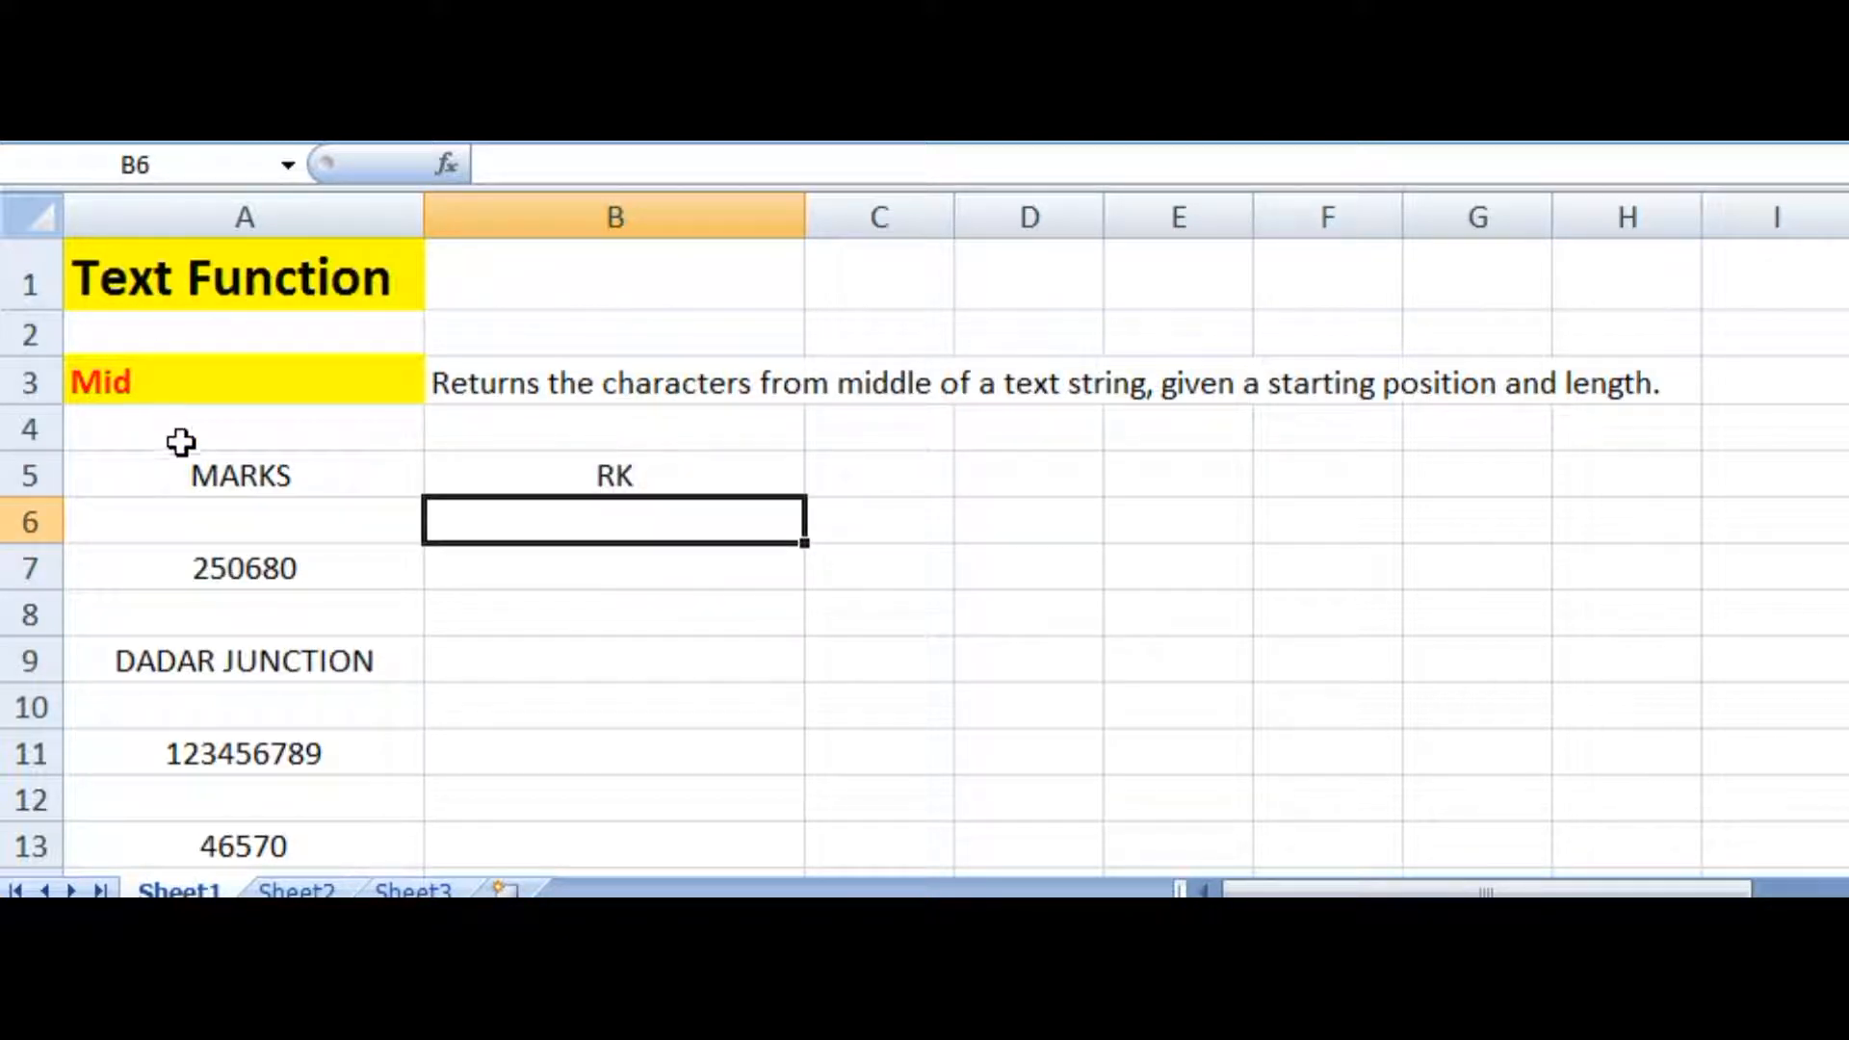
{"action": "left_click", "coordinate": [256, 475]}
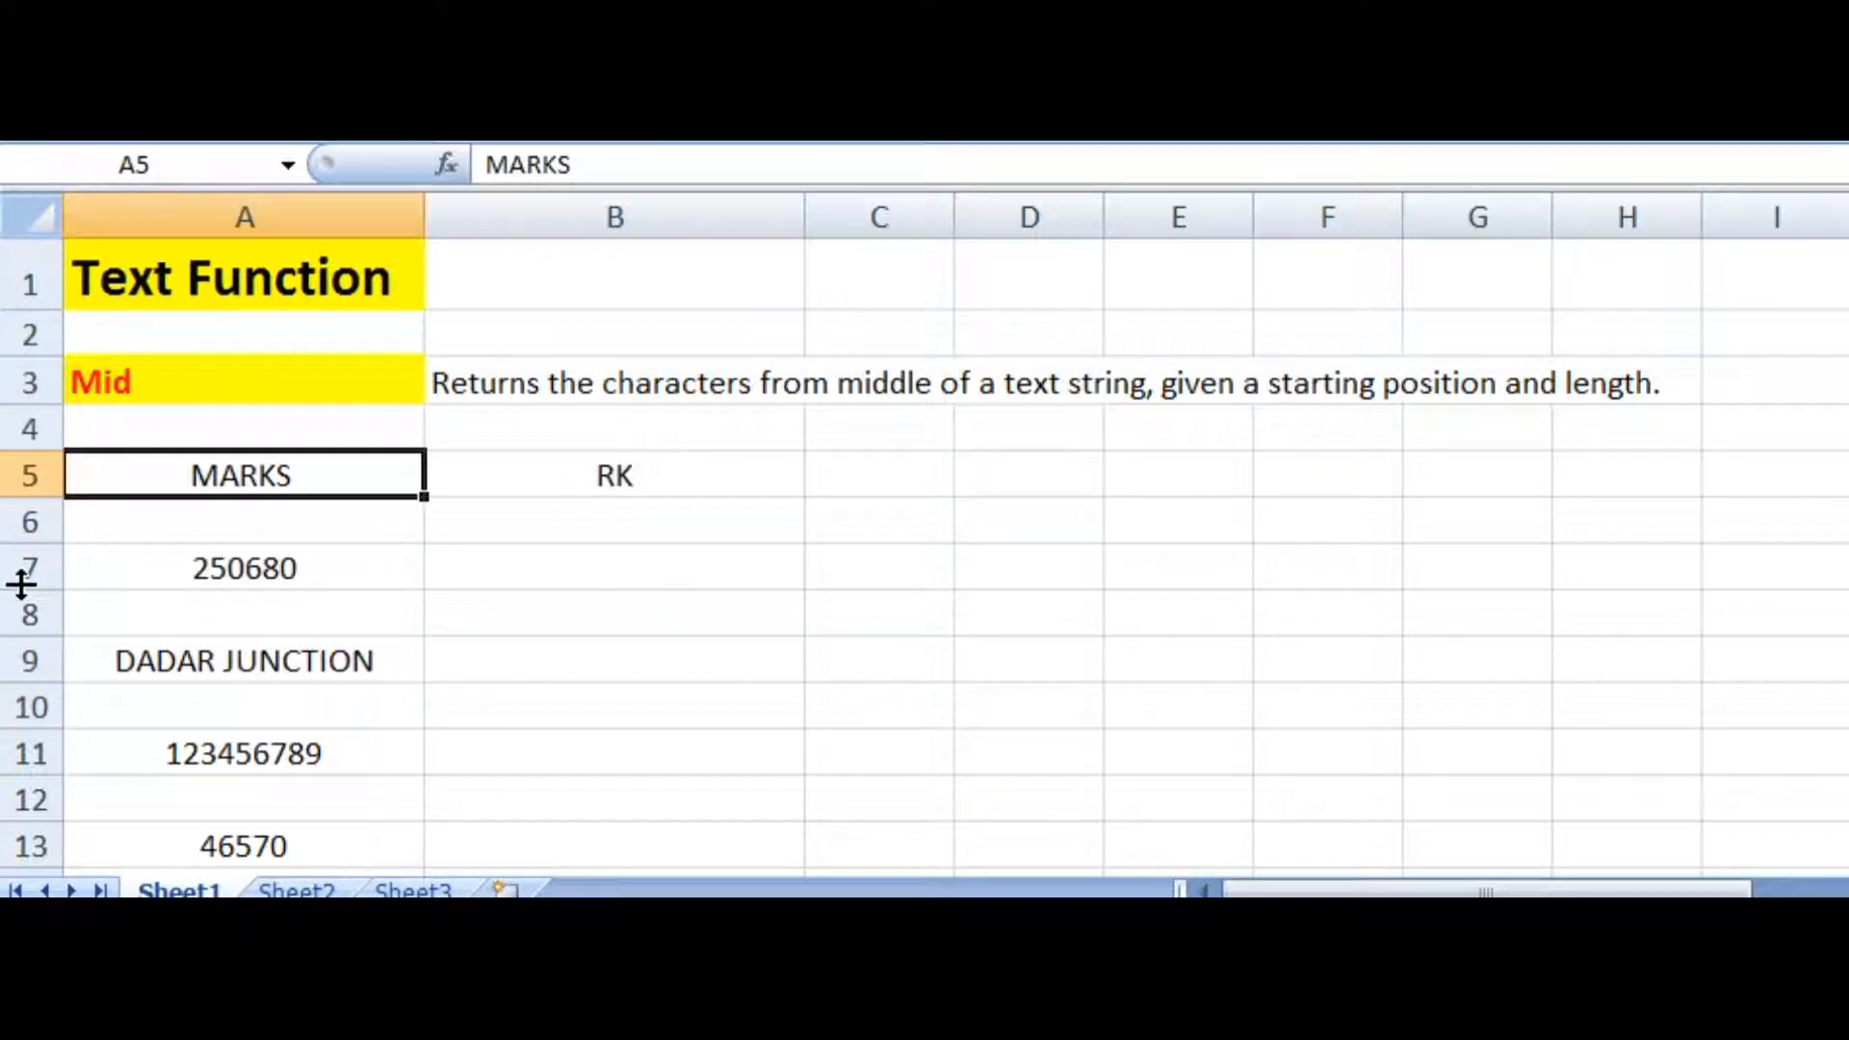
{"action": "left_click", "coordinate": [715, 459]}
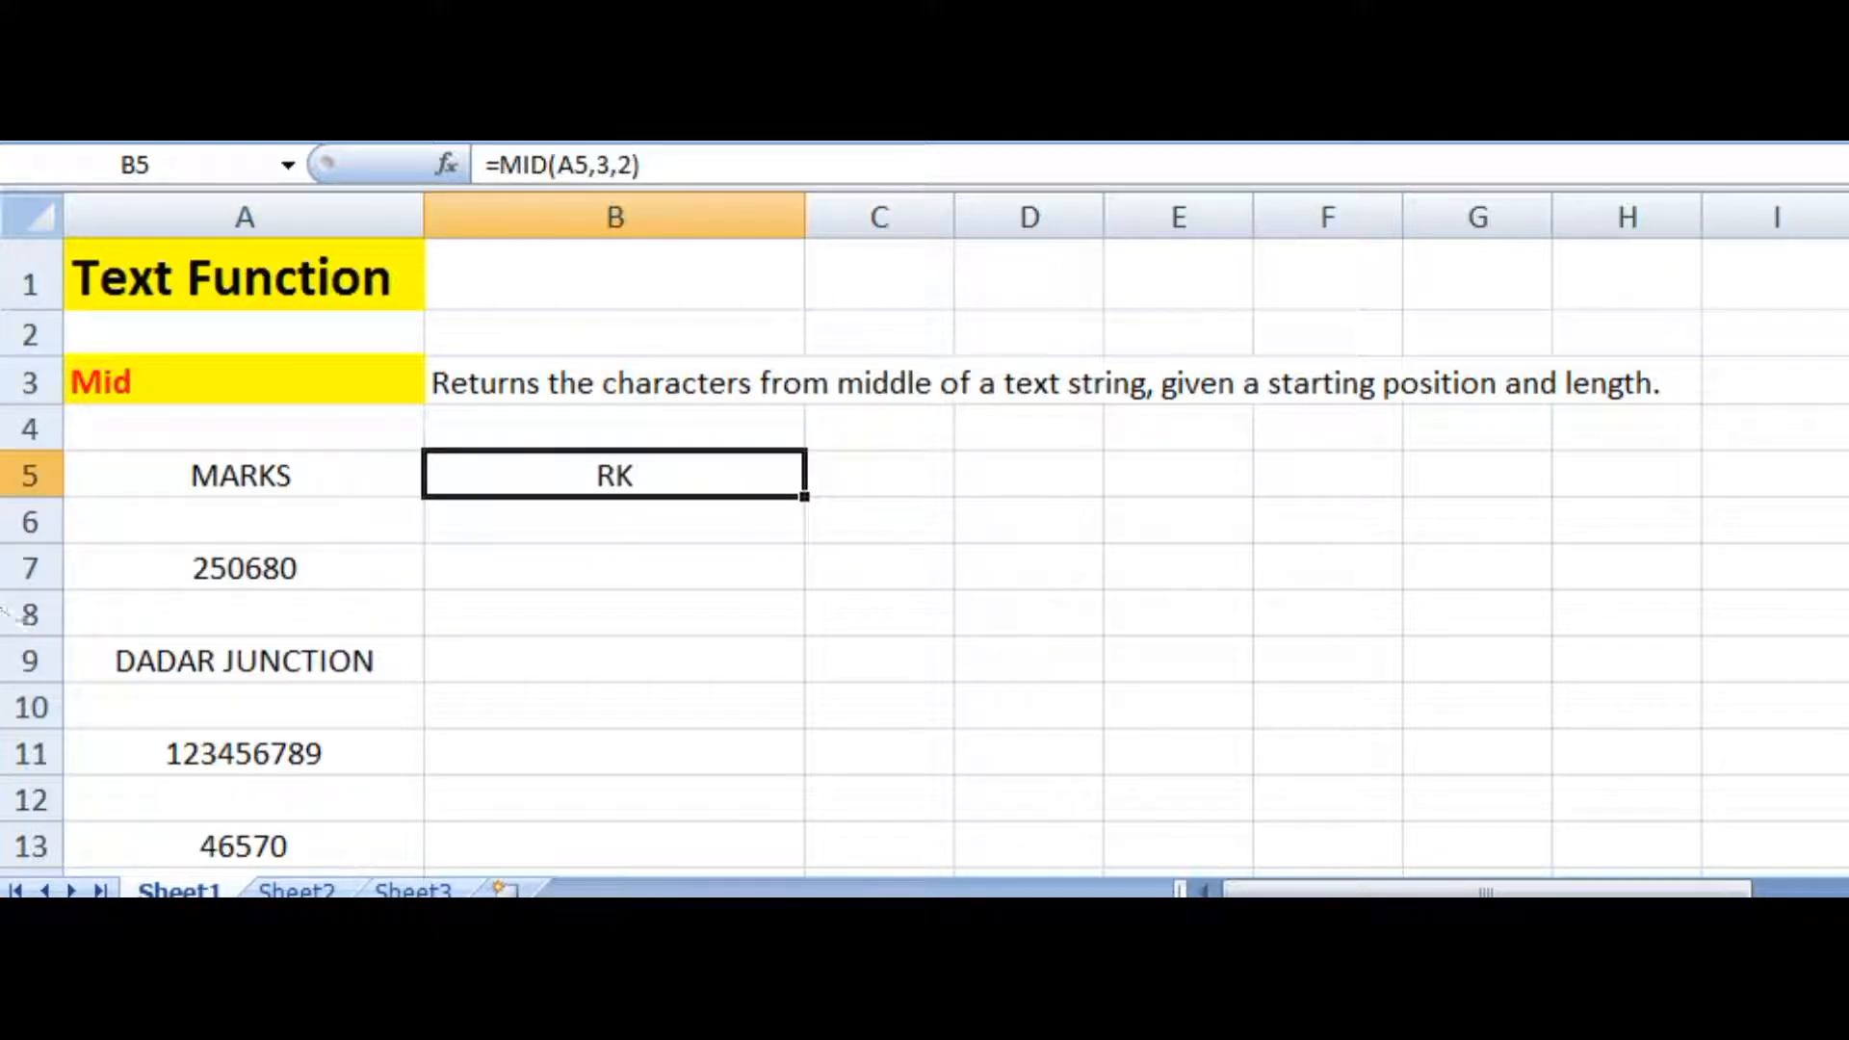
Enter =MID(A7,3,2) in cell B7 to extract two characters from the number in A7, starting at the third.
{"action": "left_click", "coordinate": [536, 578]}
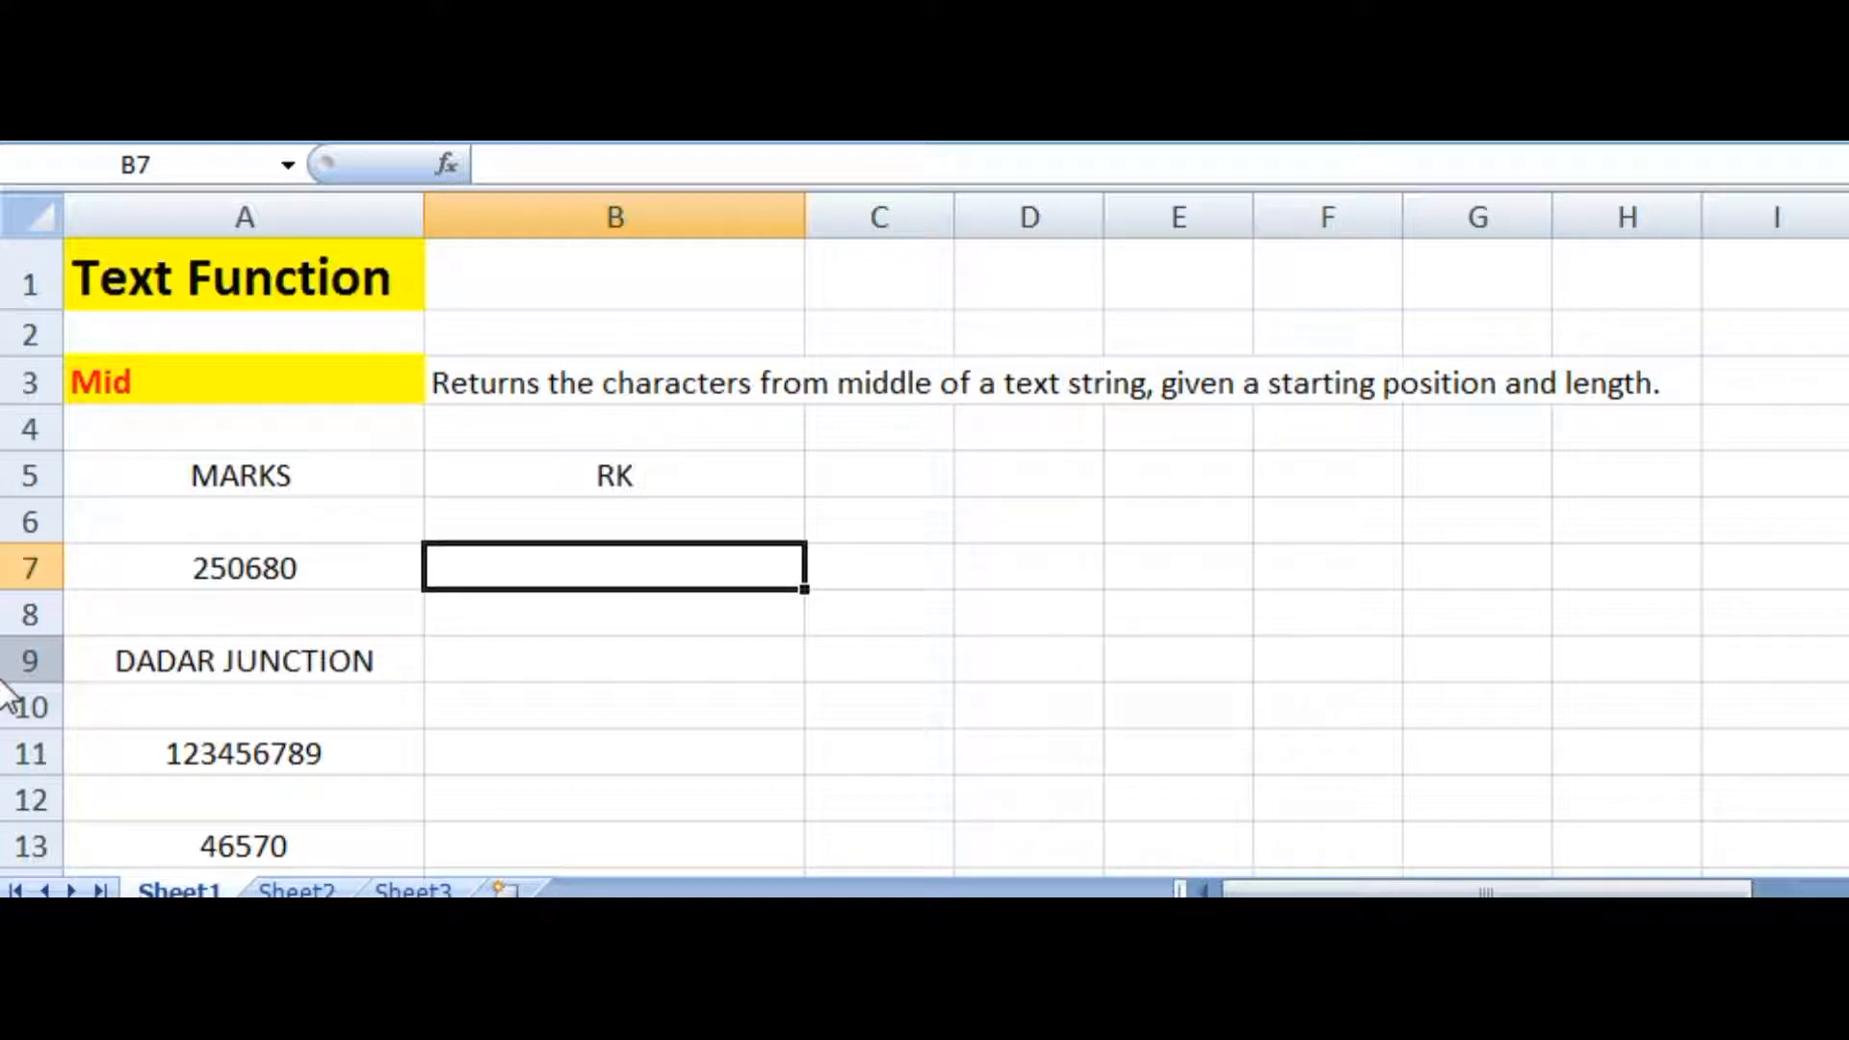
{"action": "type", "text": "="}
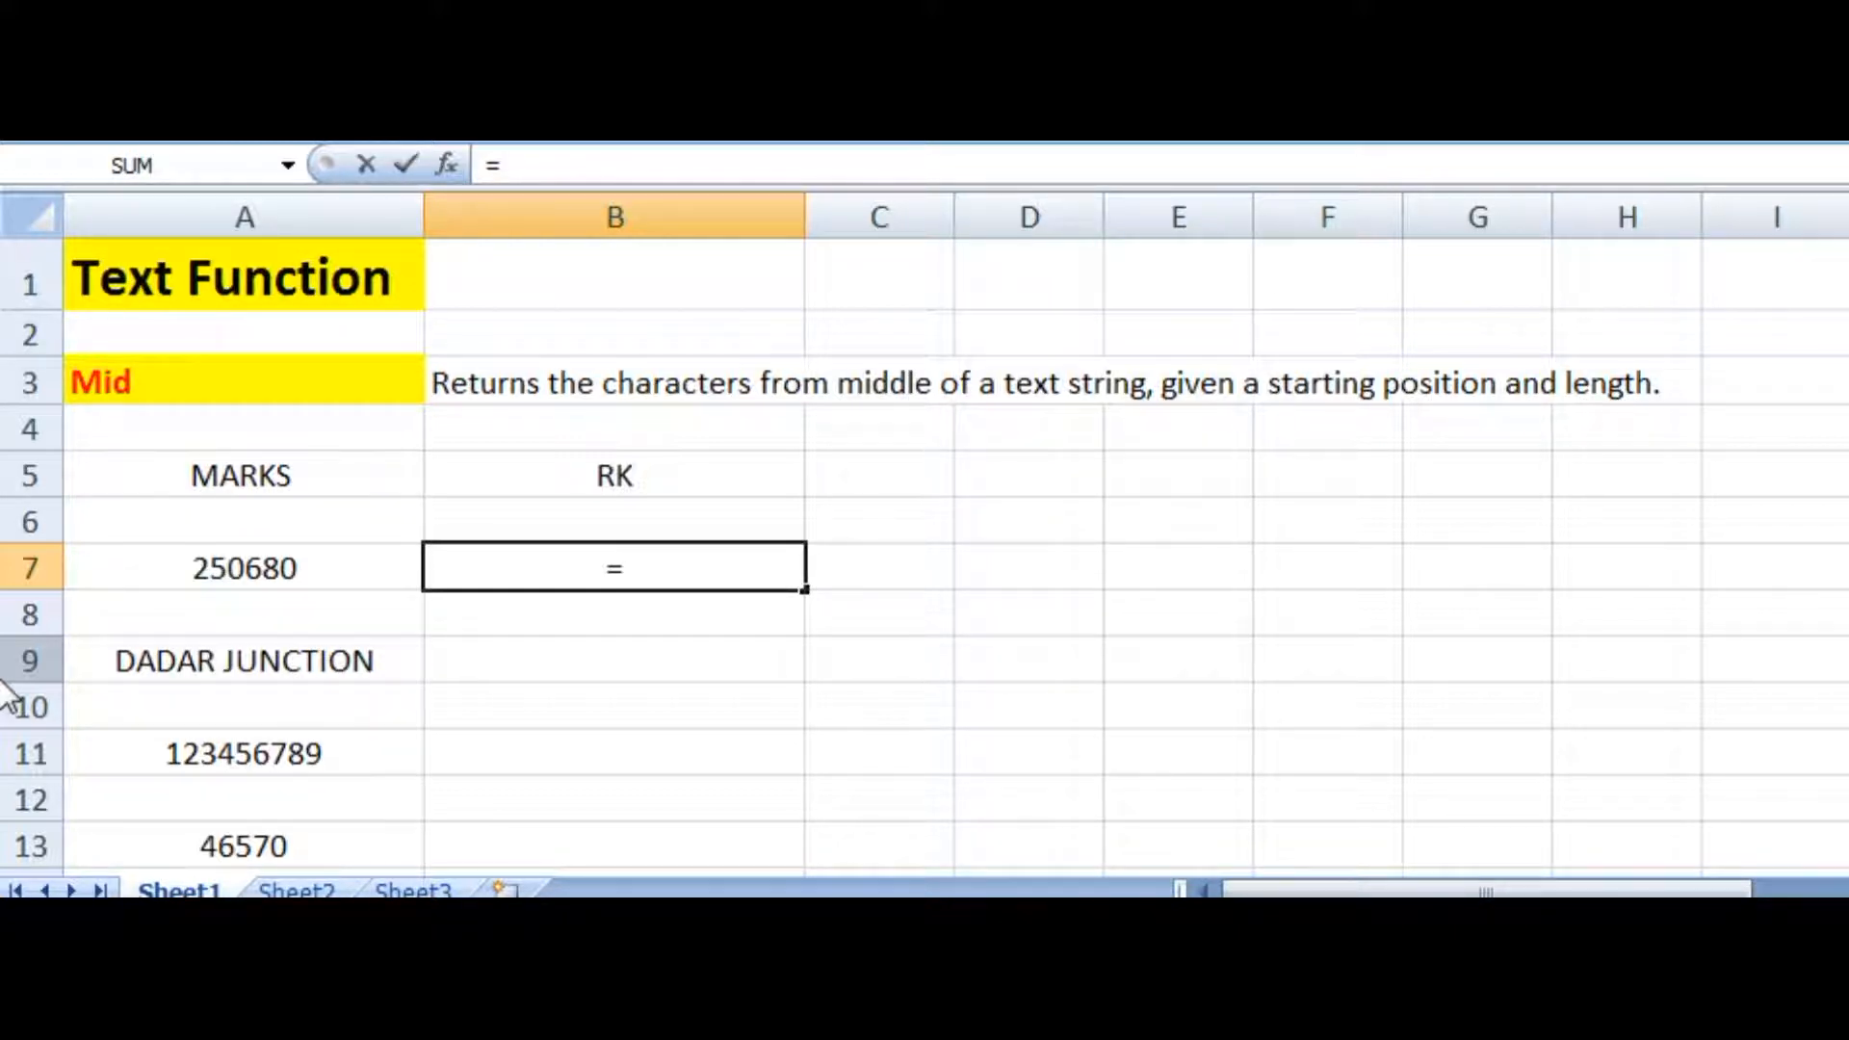
{"action": "type", "text": "MID"}
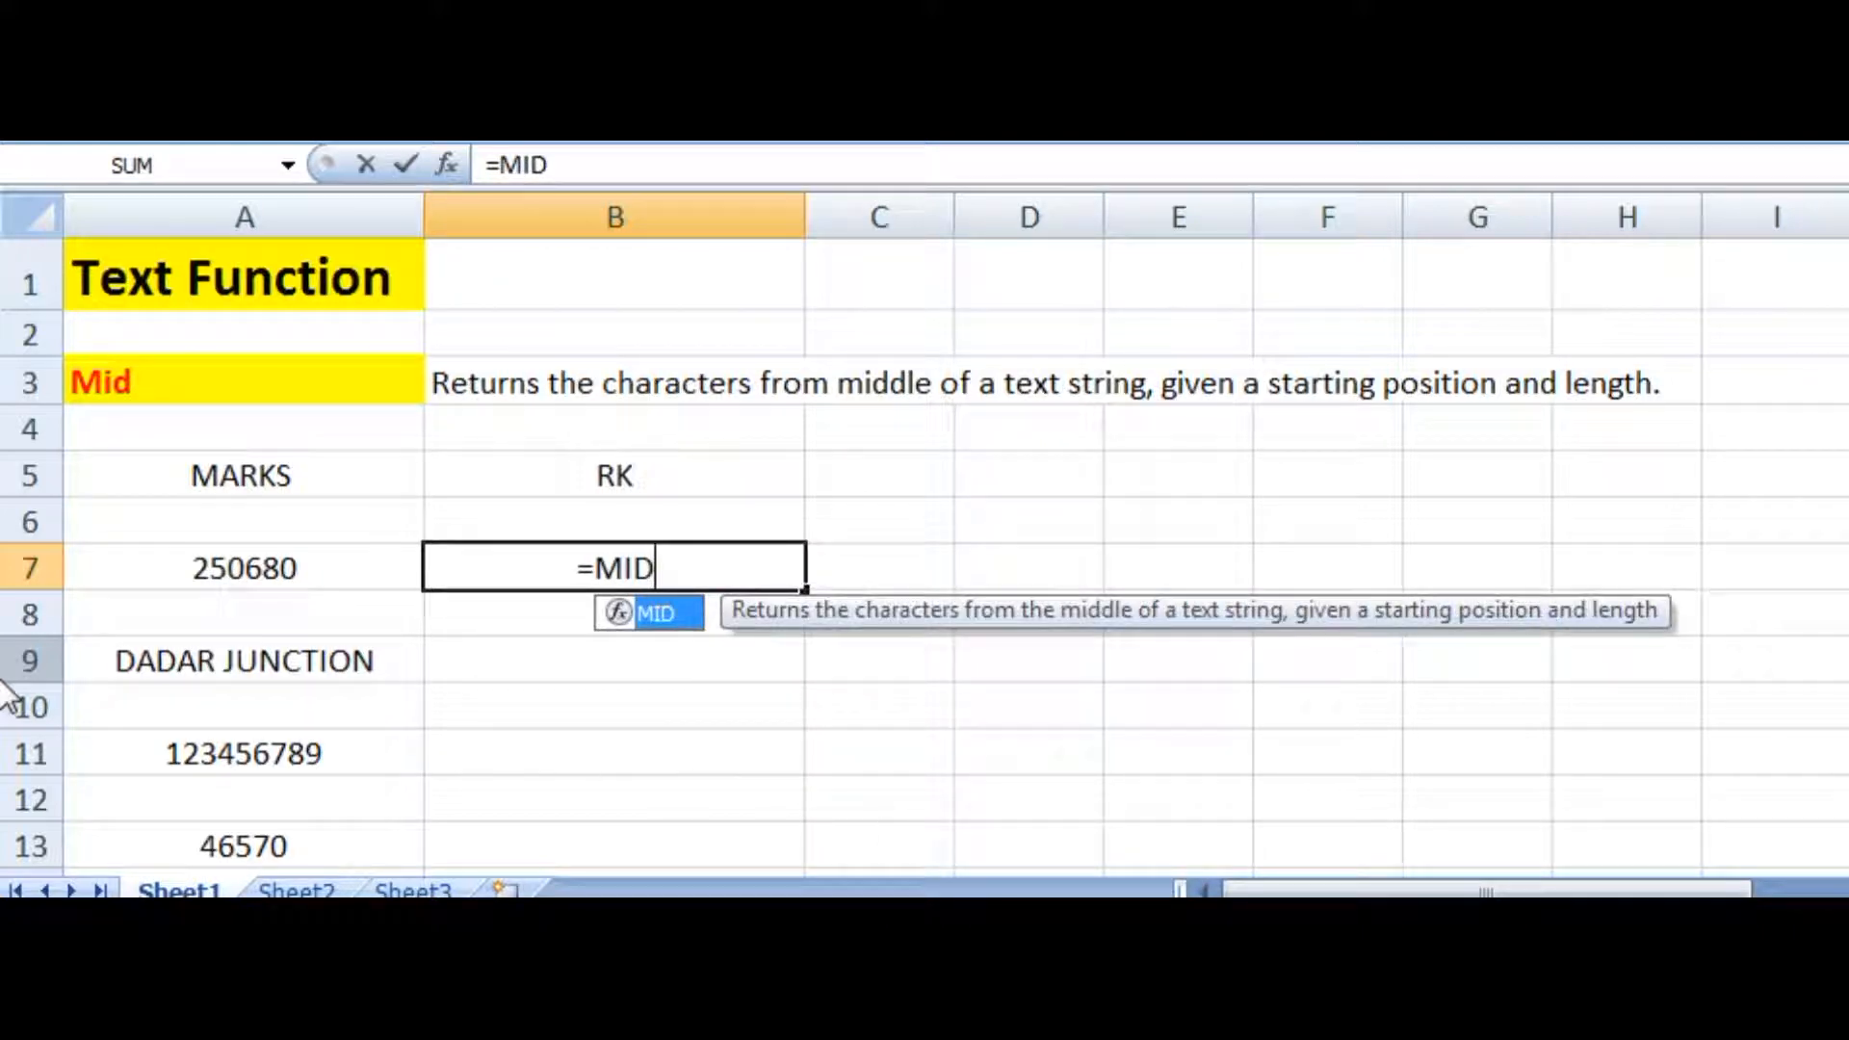
{"action": "type", "text": "("}
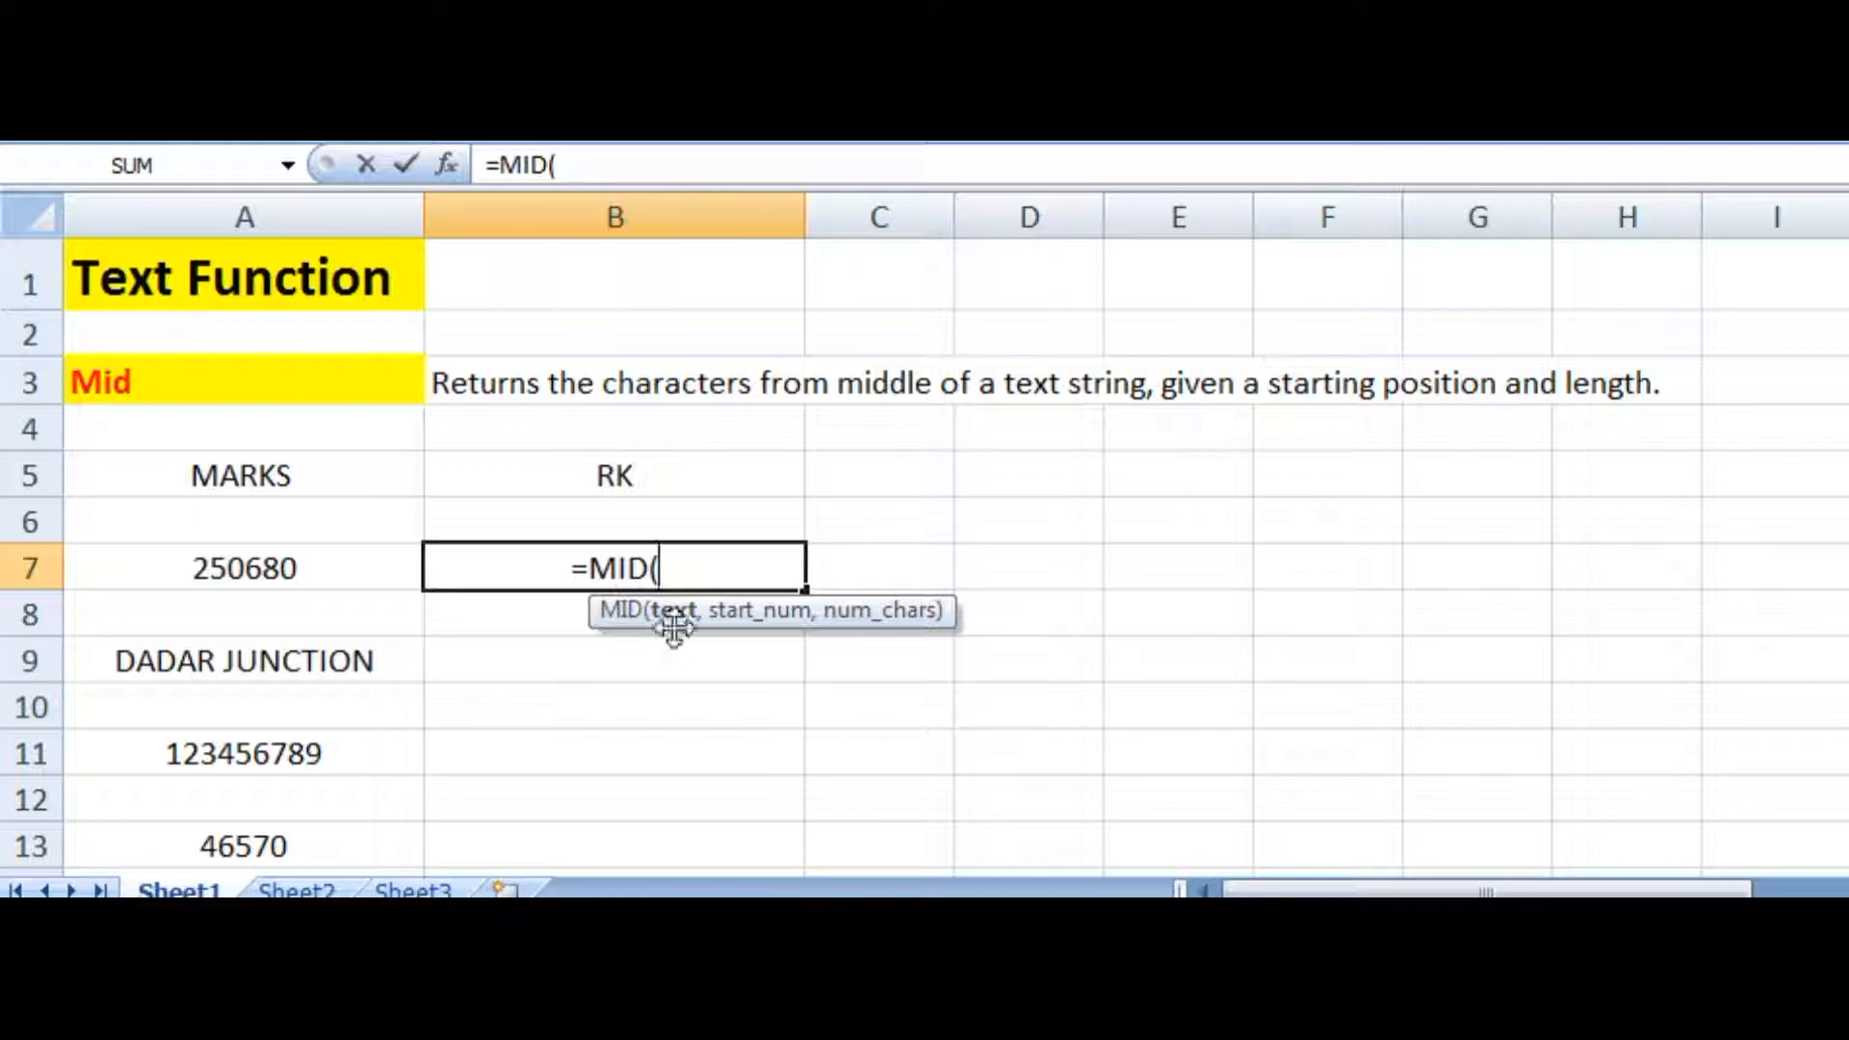
{"action": "left_click", "coordinate": [254, 578]}
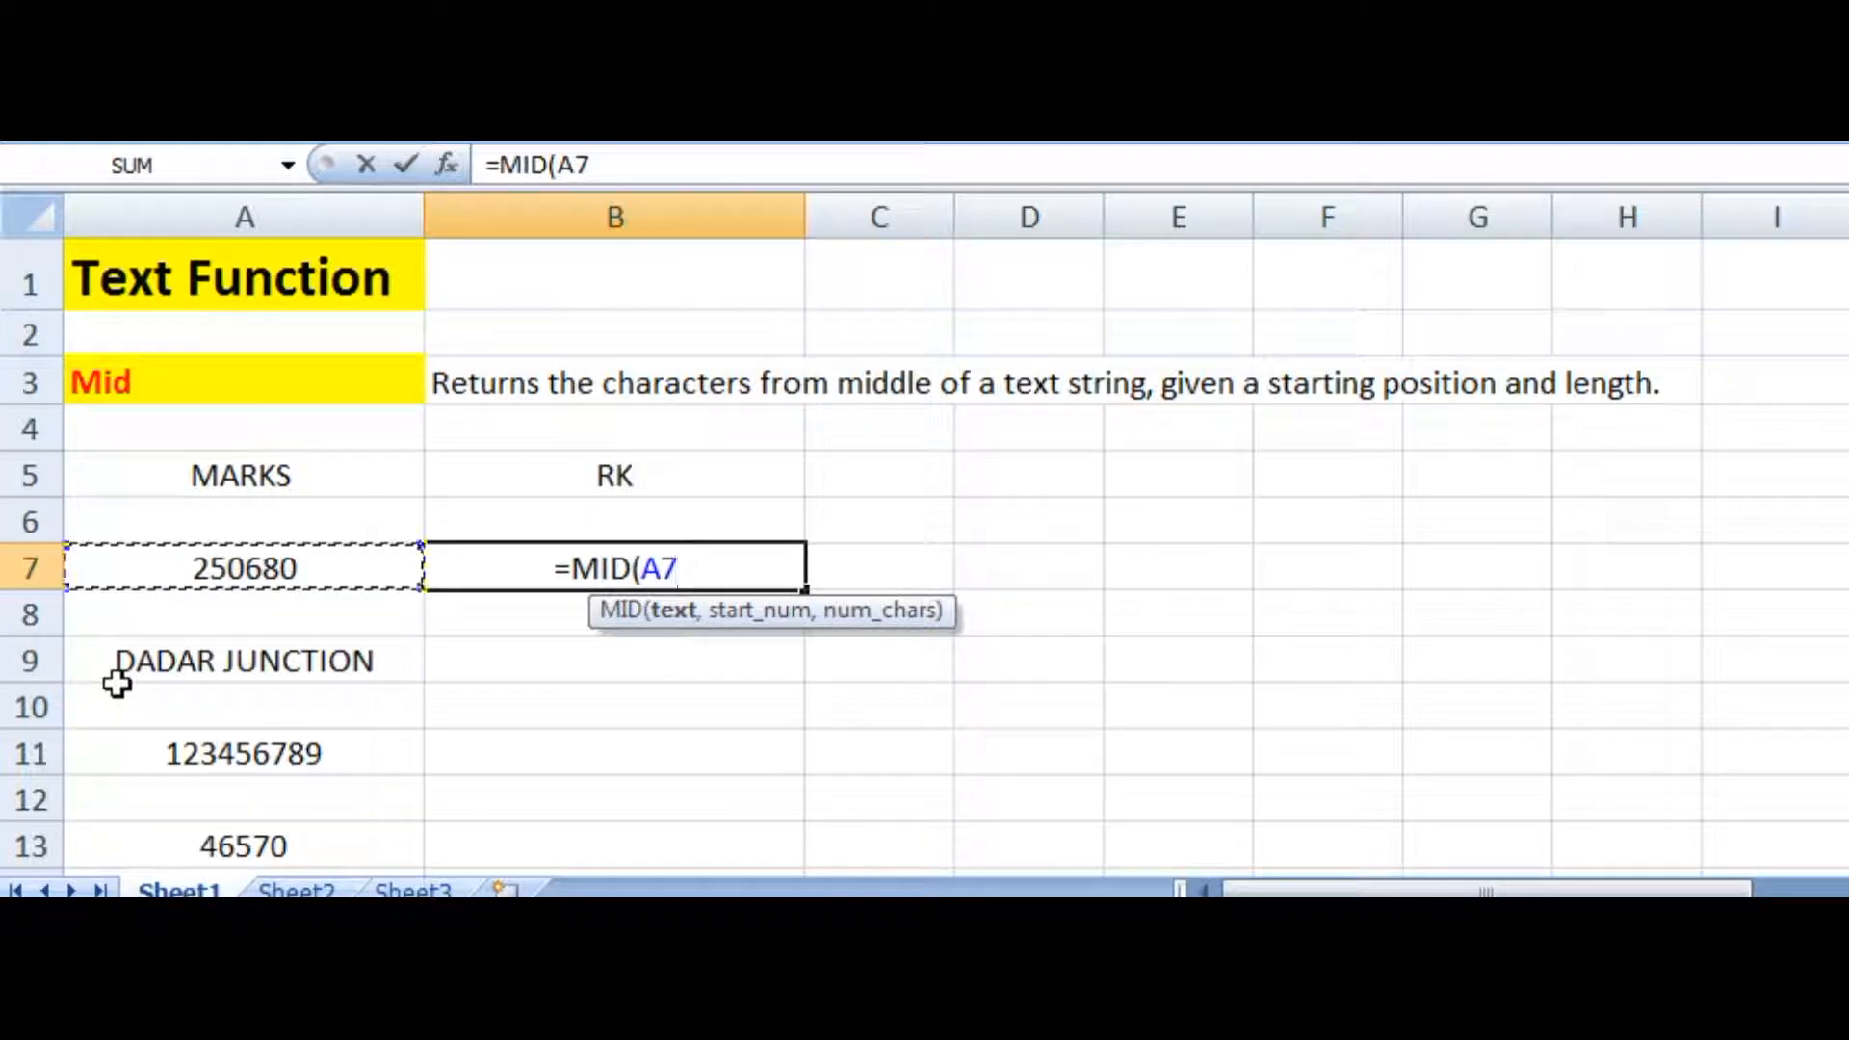
{"action": "type", "text": ","}
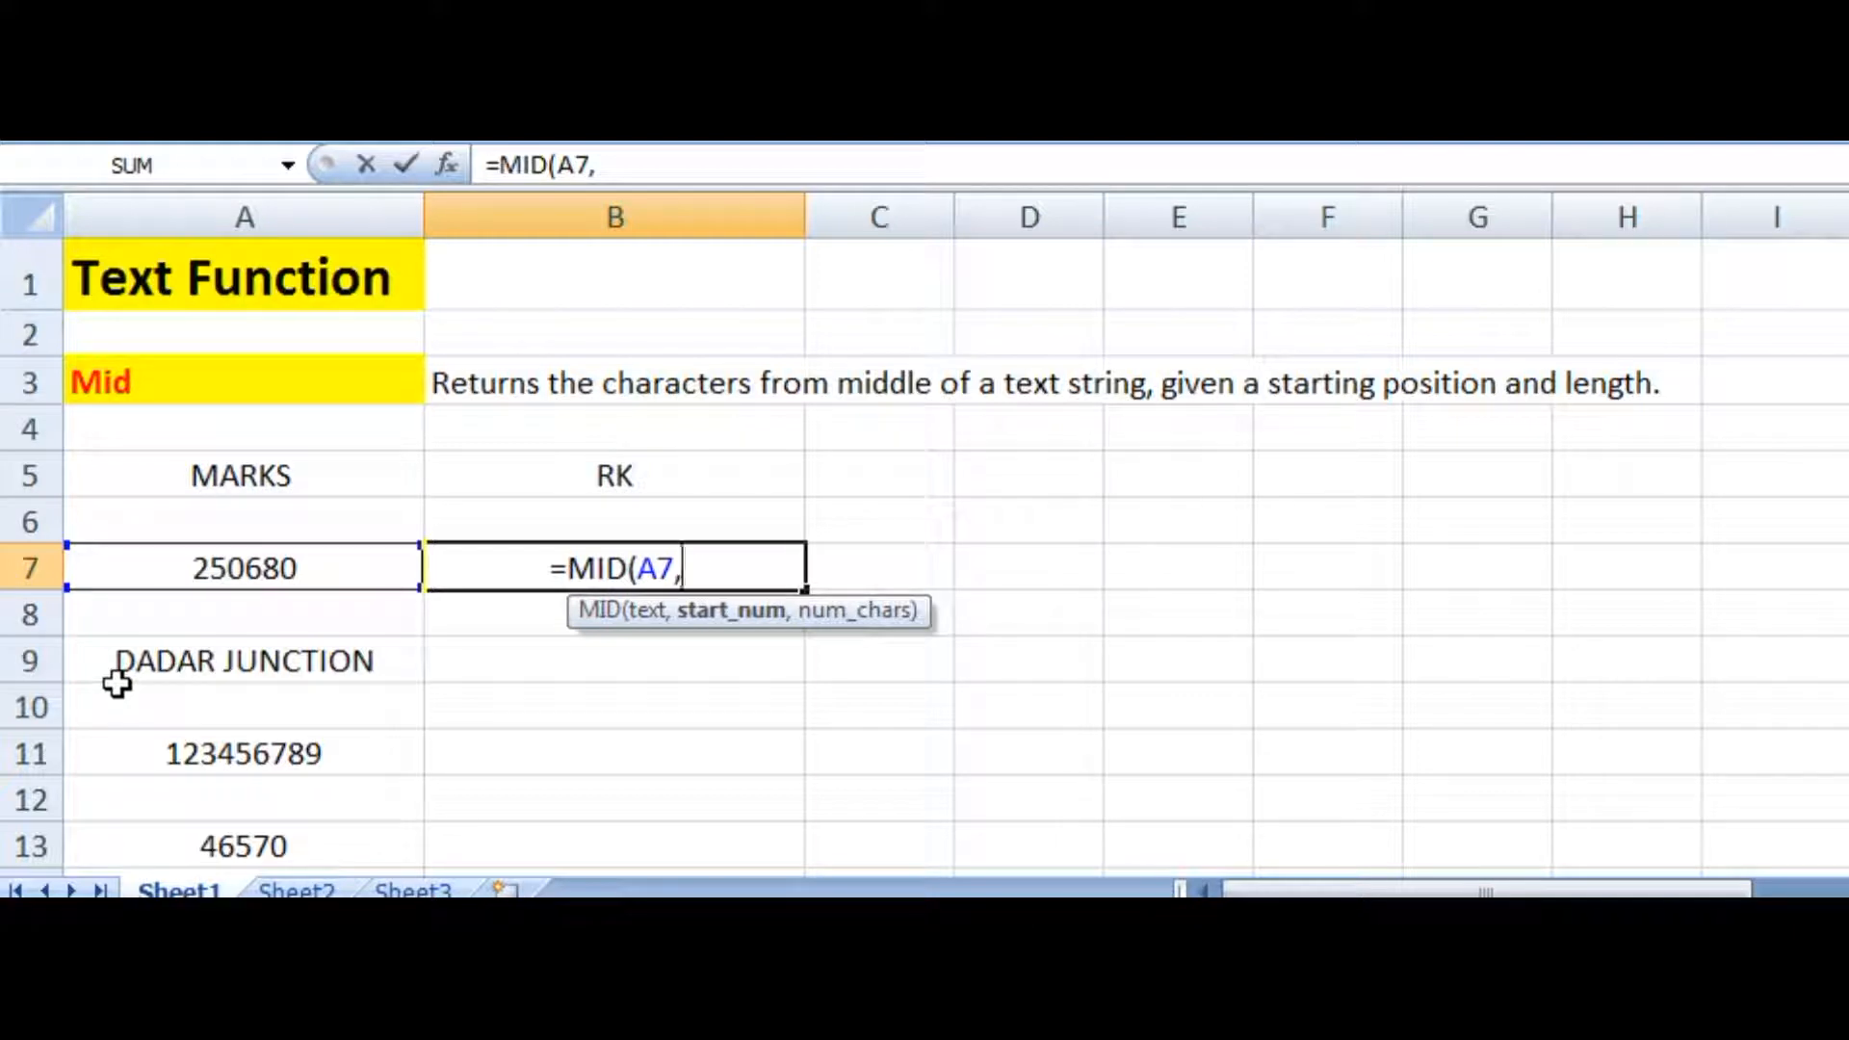
{"action": "type", "text": "3"}
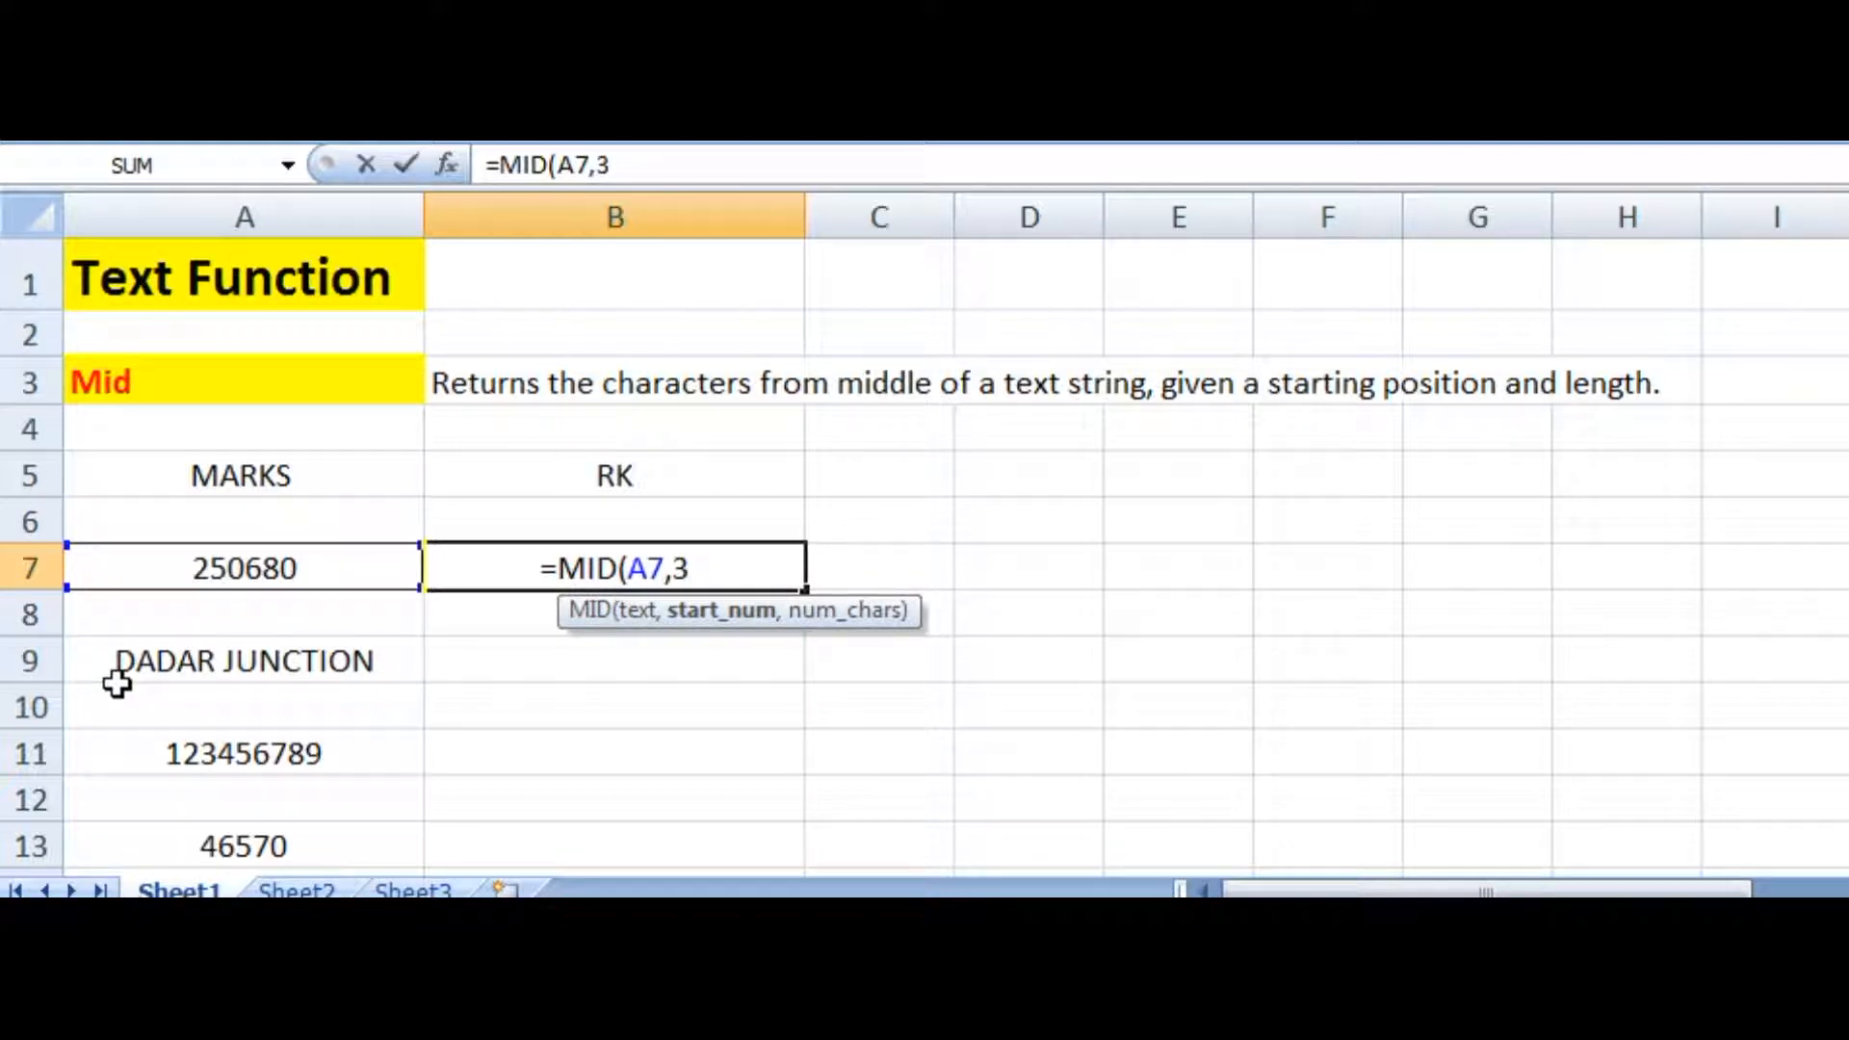
{"action": "type", "text": ","}
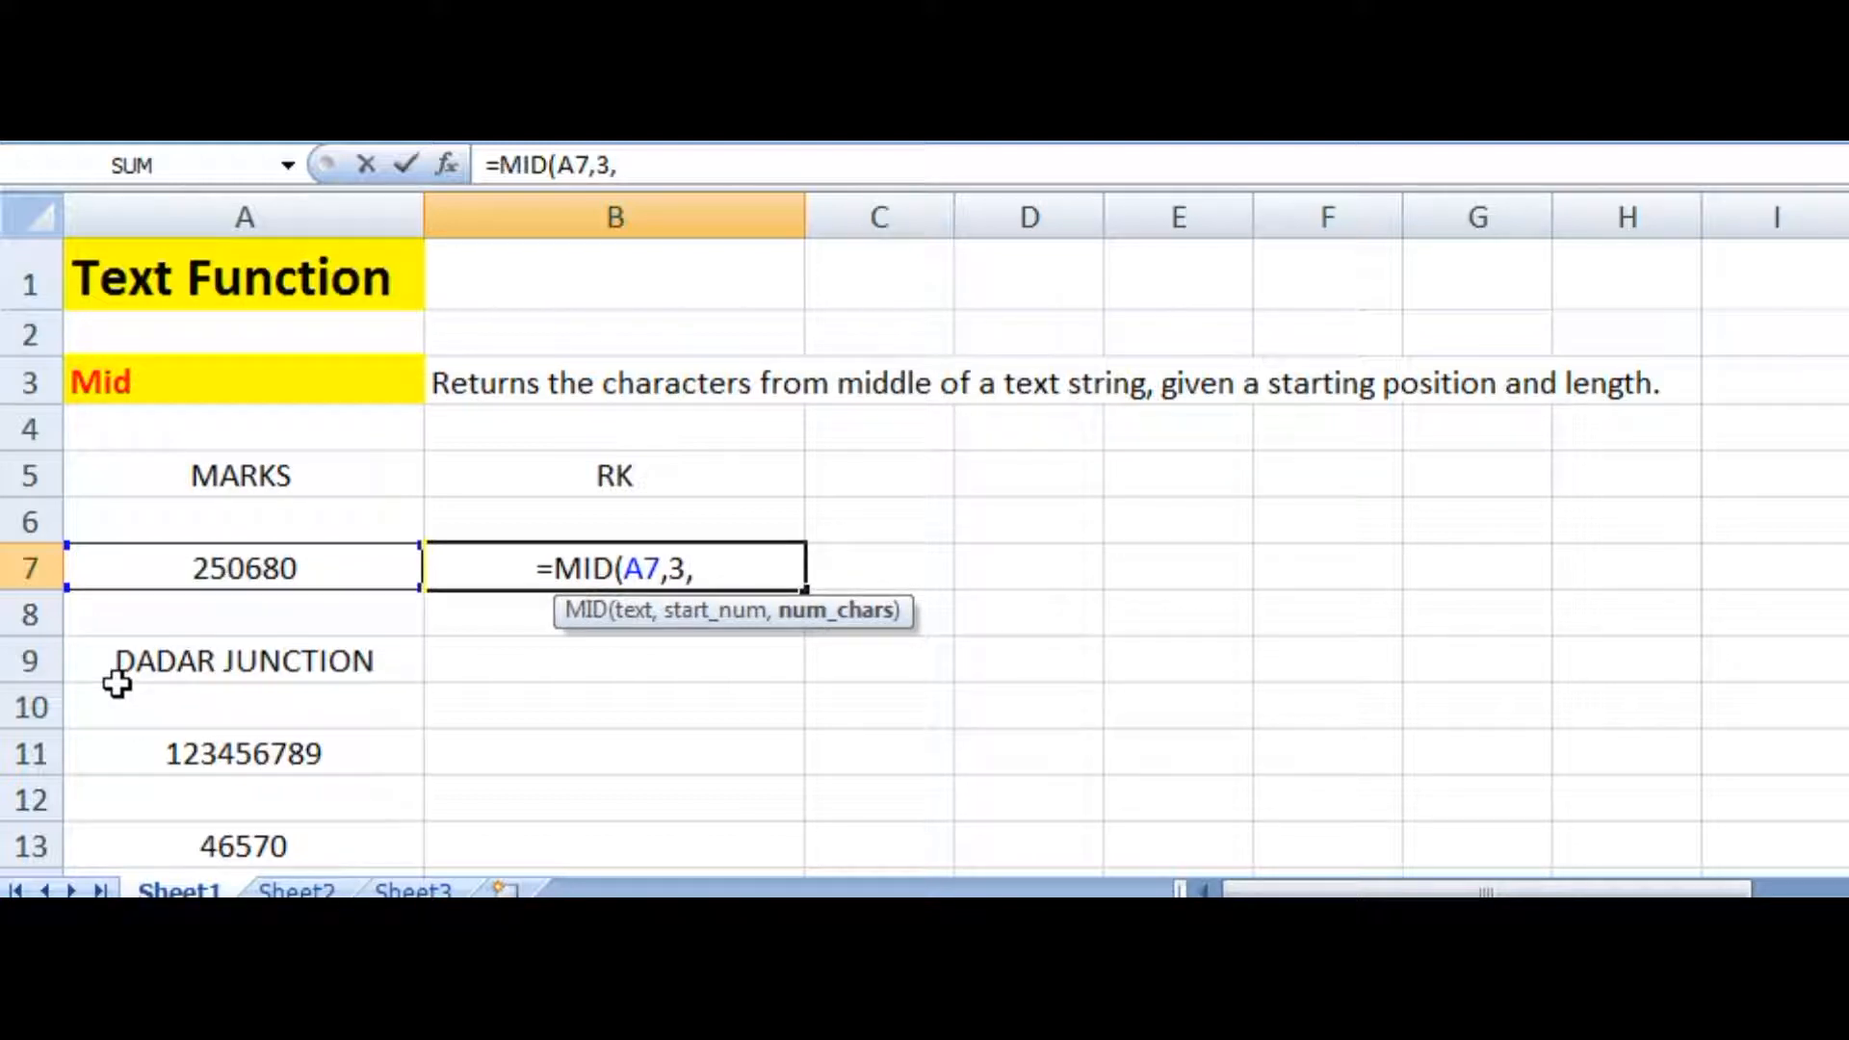
{"action": "type", "text": "2"}
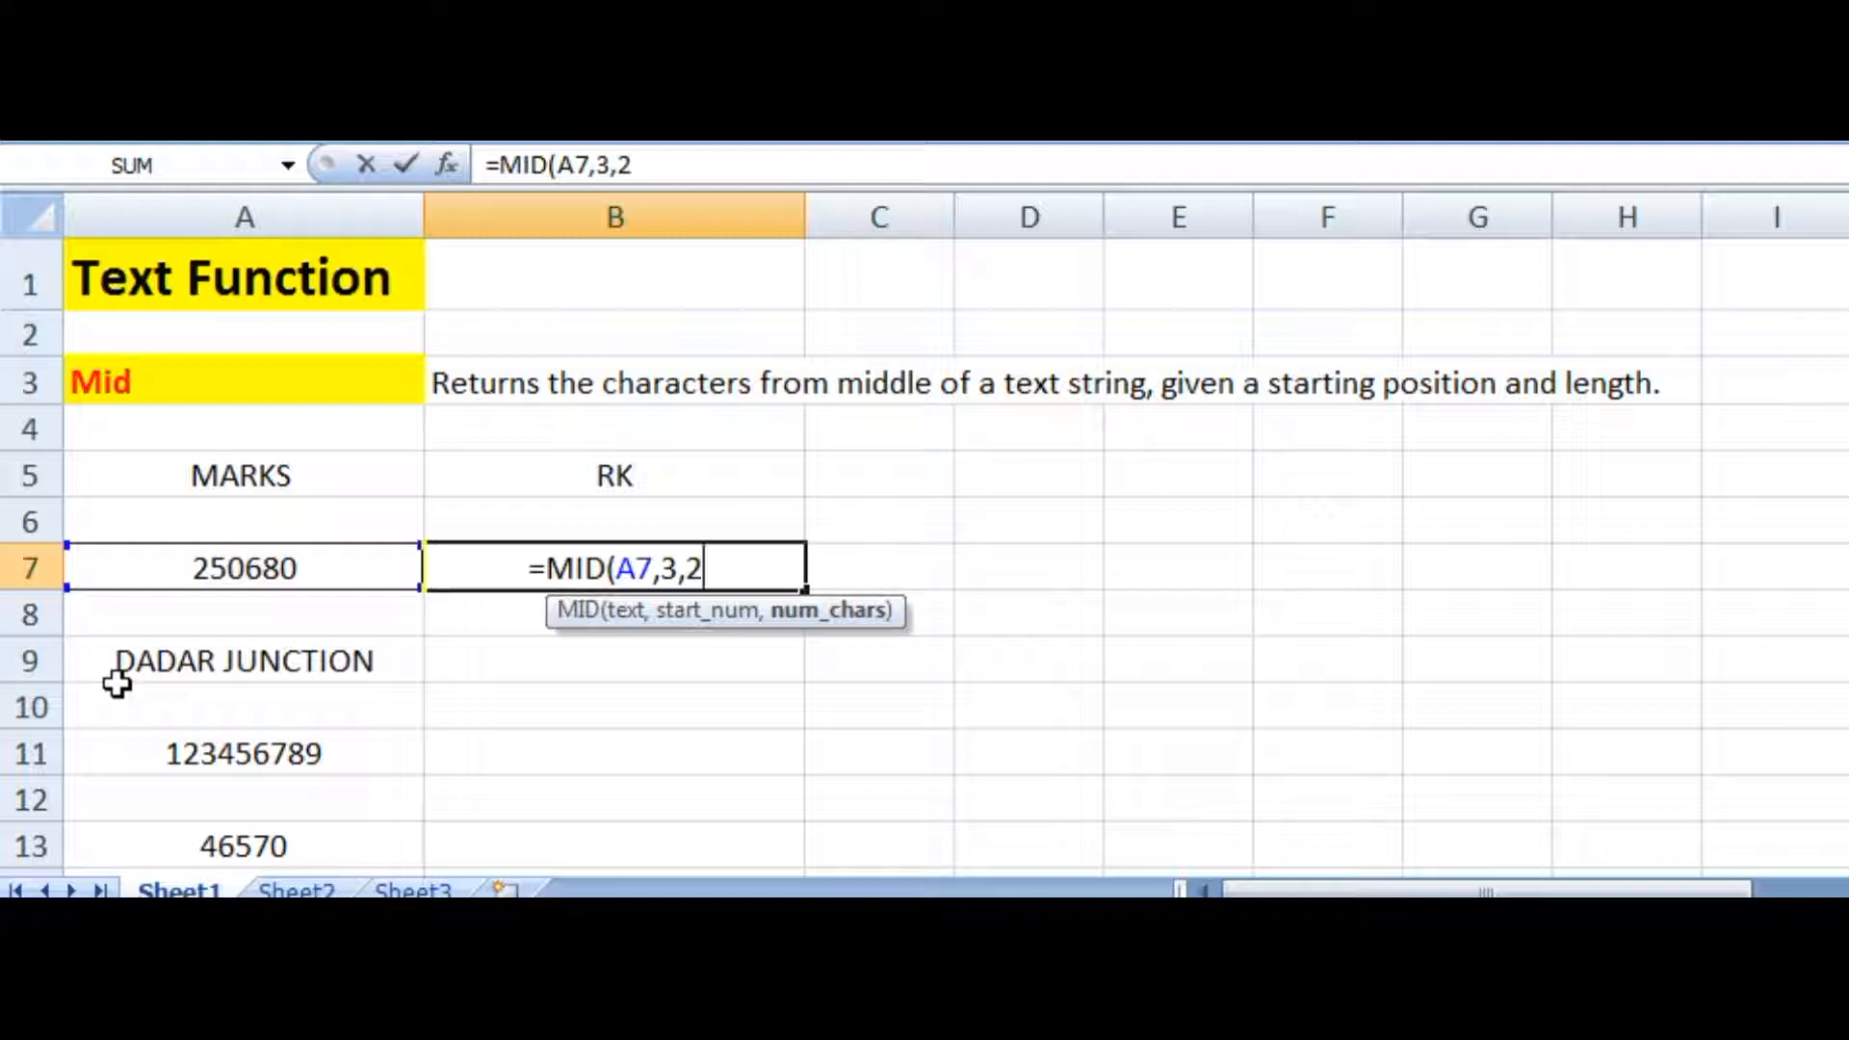
{"action": "type", "text": ")"}
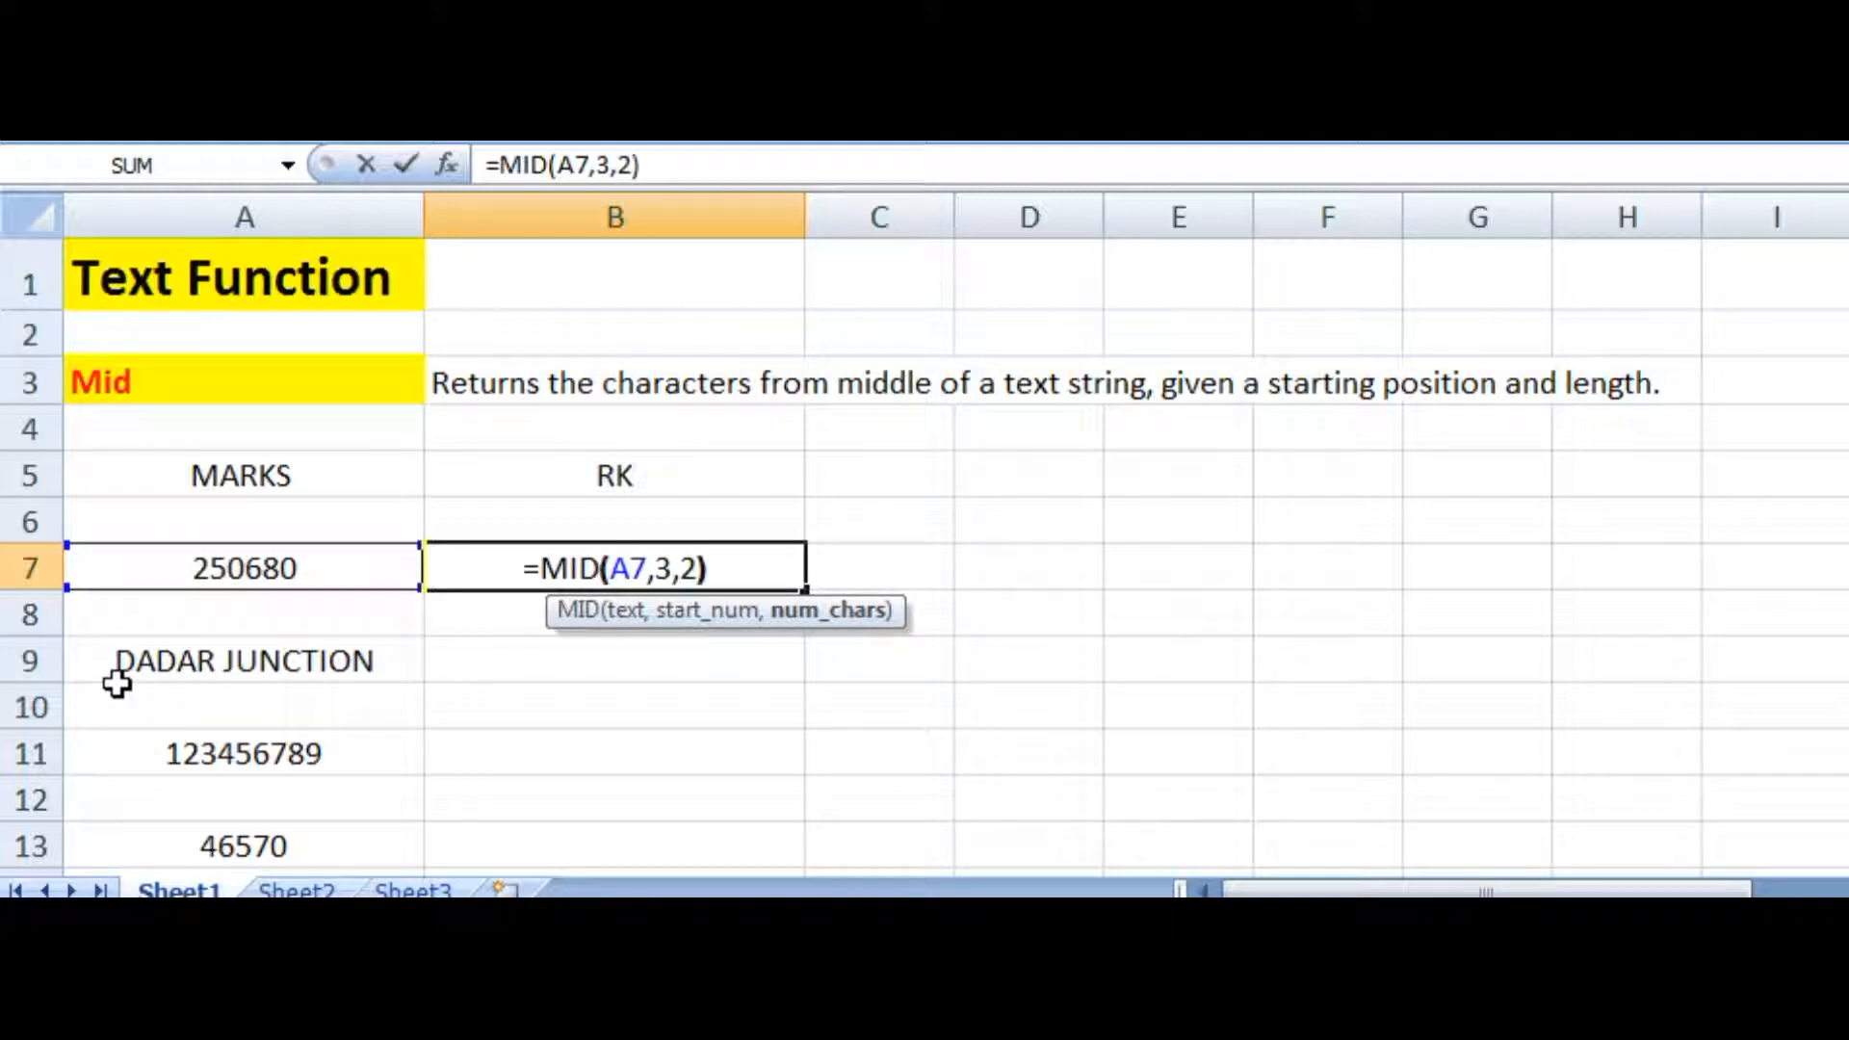
{"action": "key", "text": "Return"}
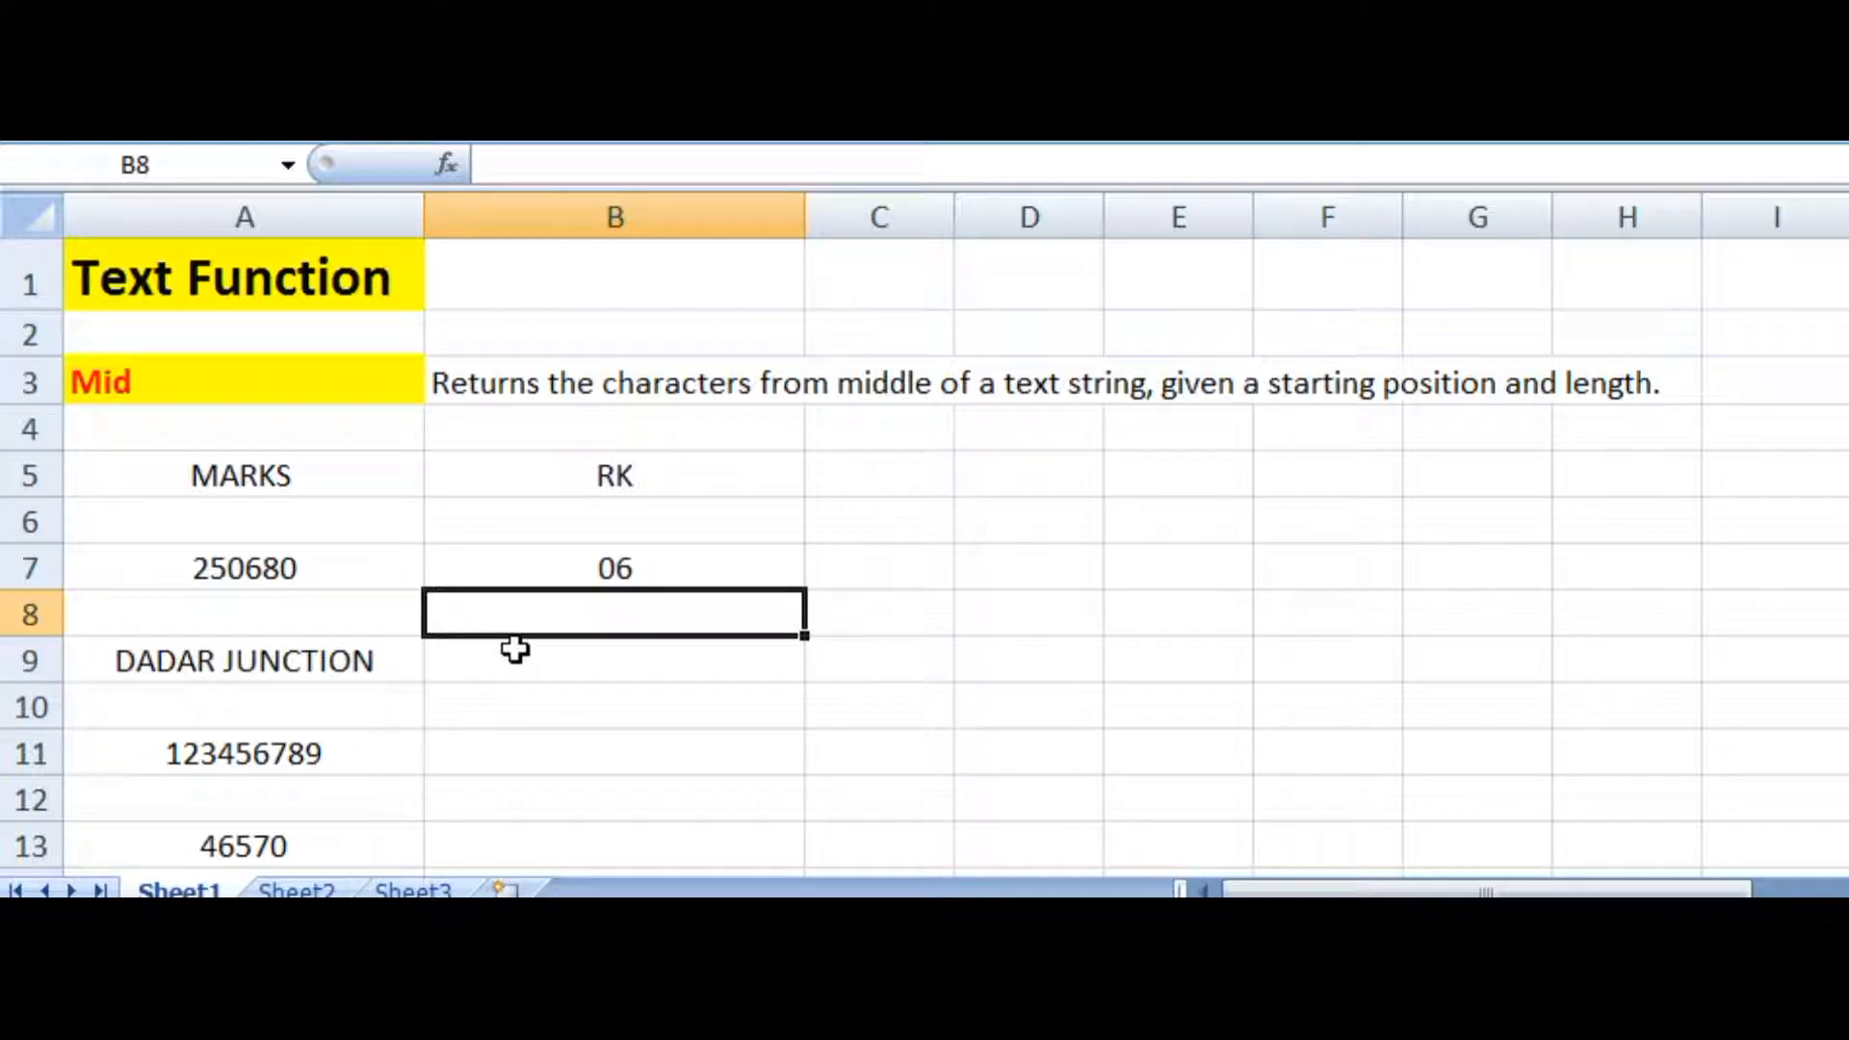
Enter =MID(A9,5,1) in cell B9 to extract the fifth character of DADAR JUNCTION, and check it against the source cell.
{"action": "left_click", "coordinate": [345, 667]}
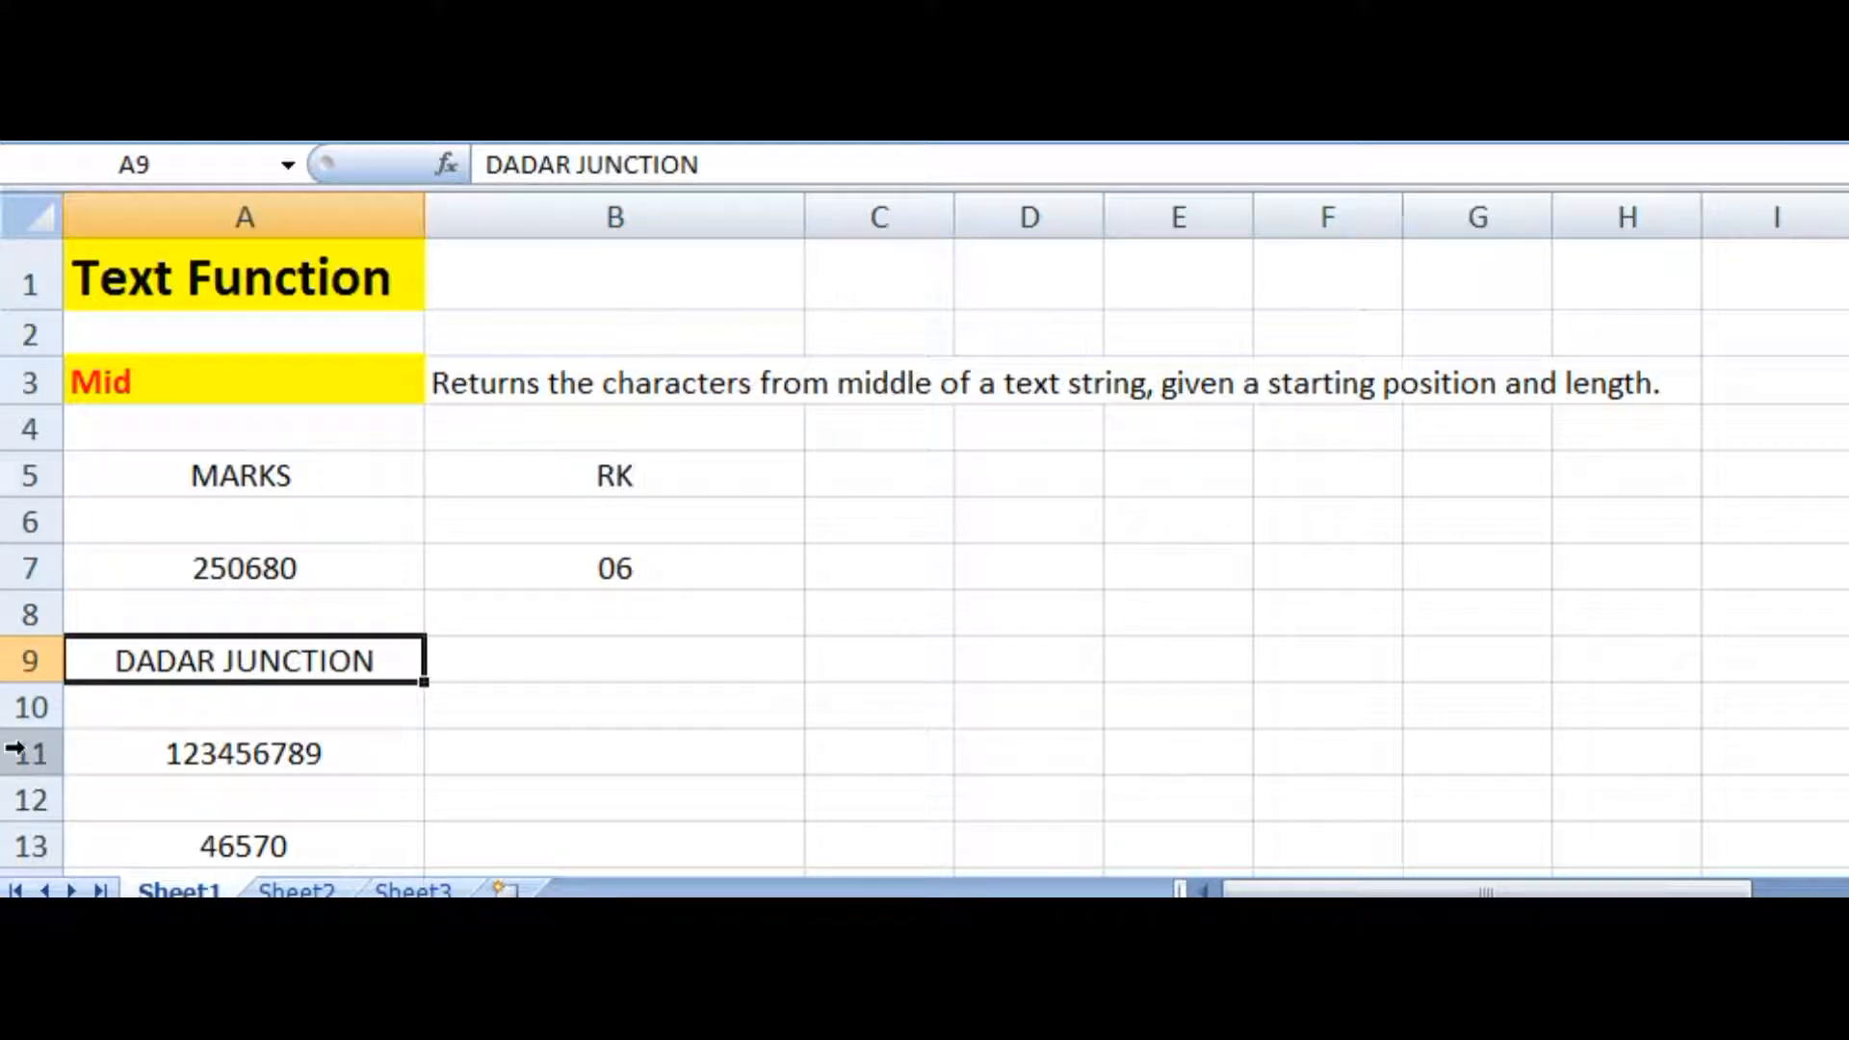
{"action": "left_click", "coordinate": [476, 665]}
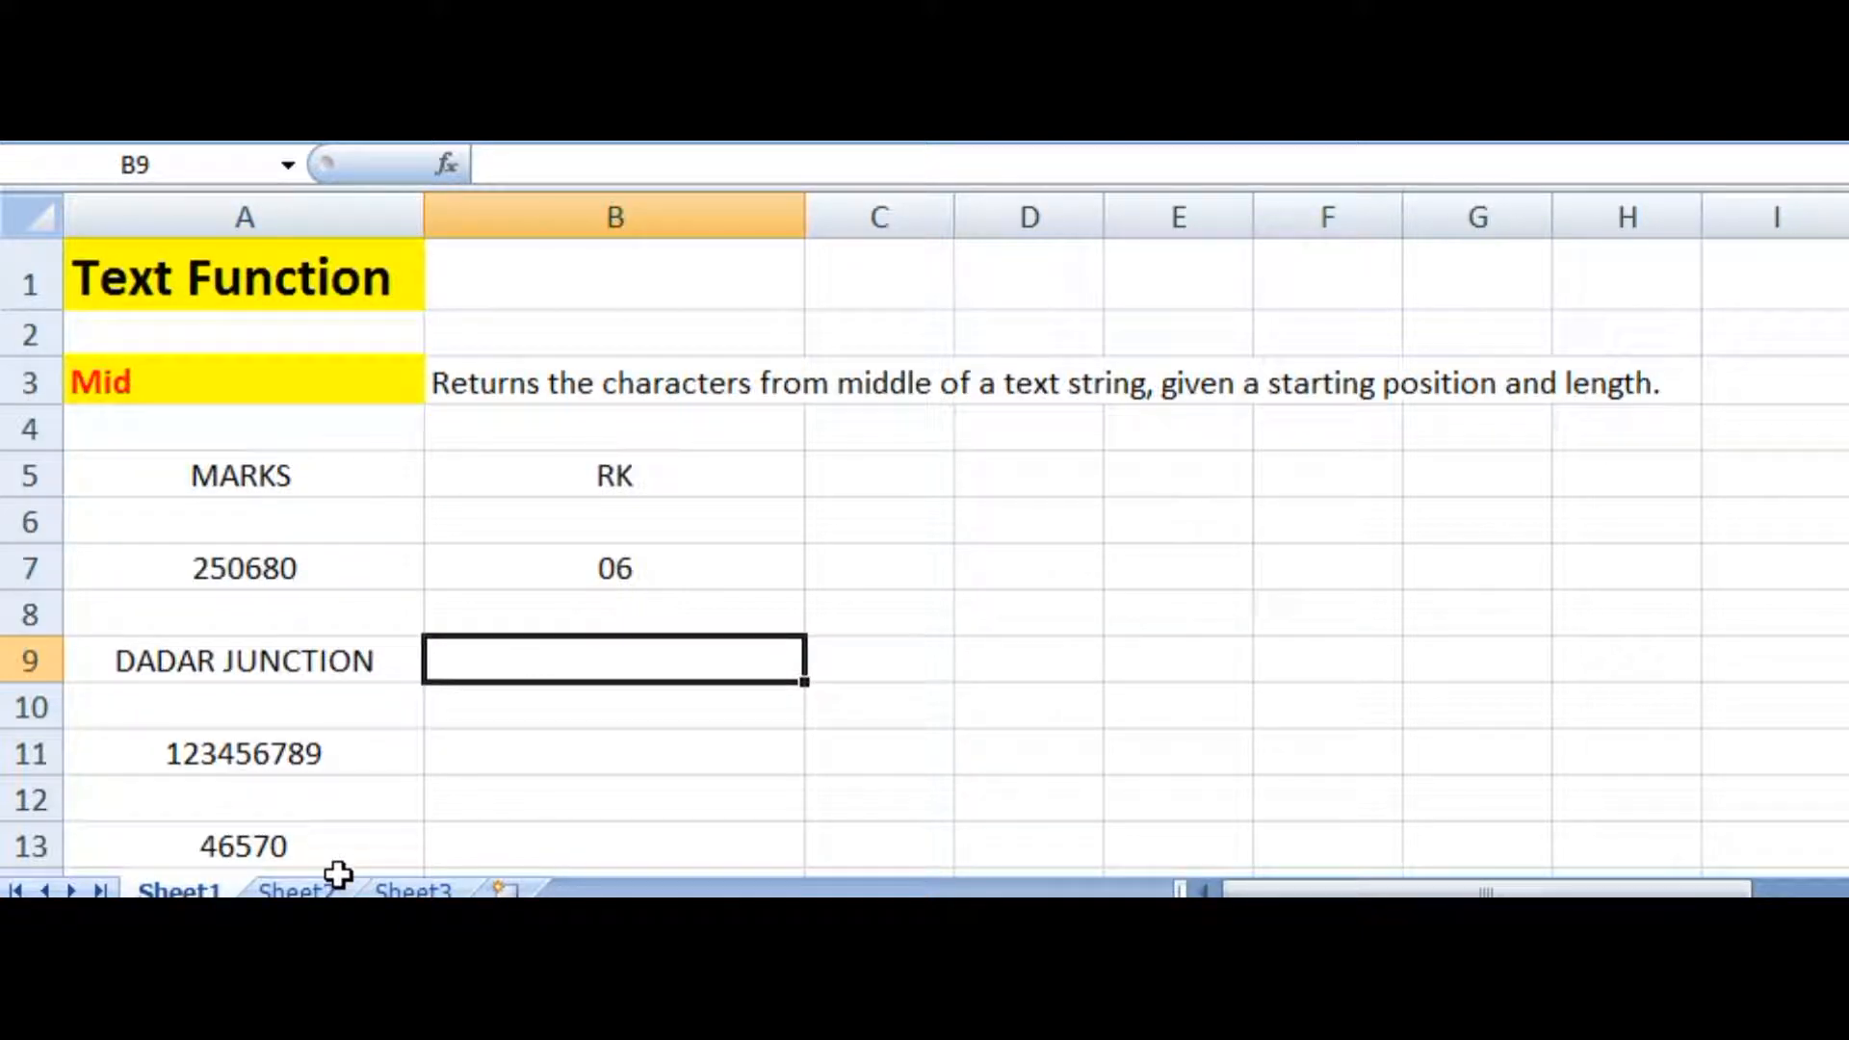
{"action": "type", "text": "="}
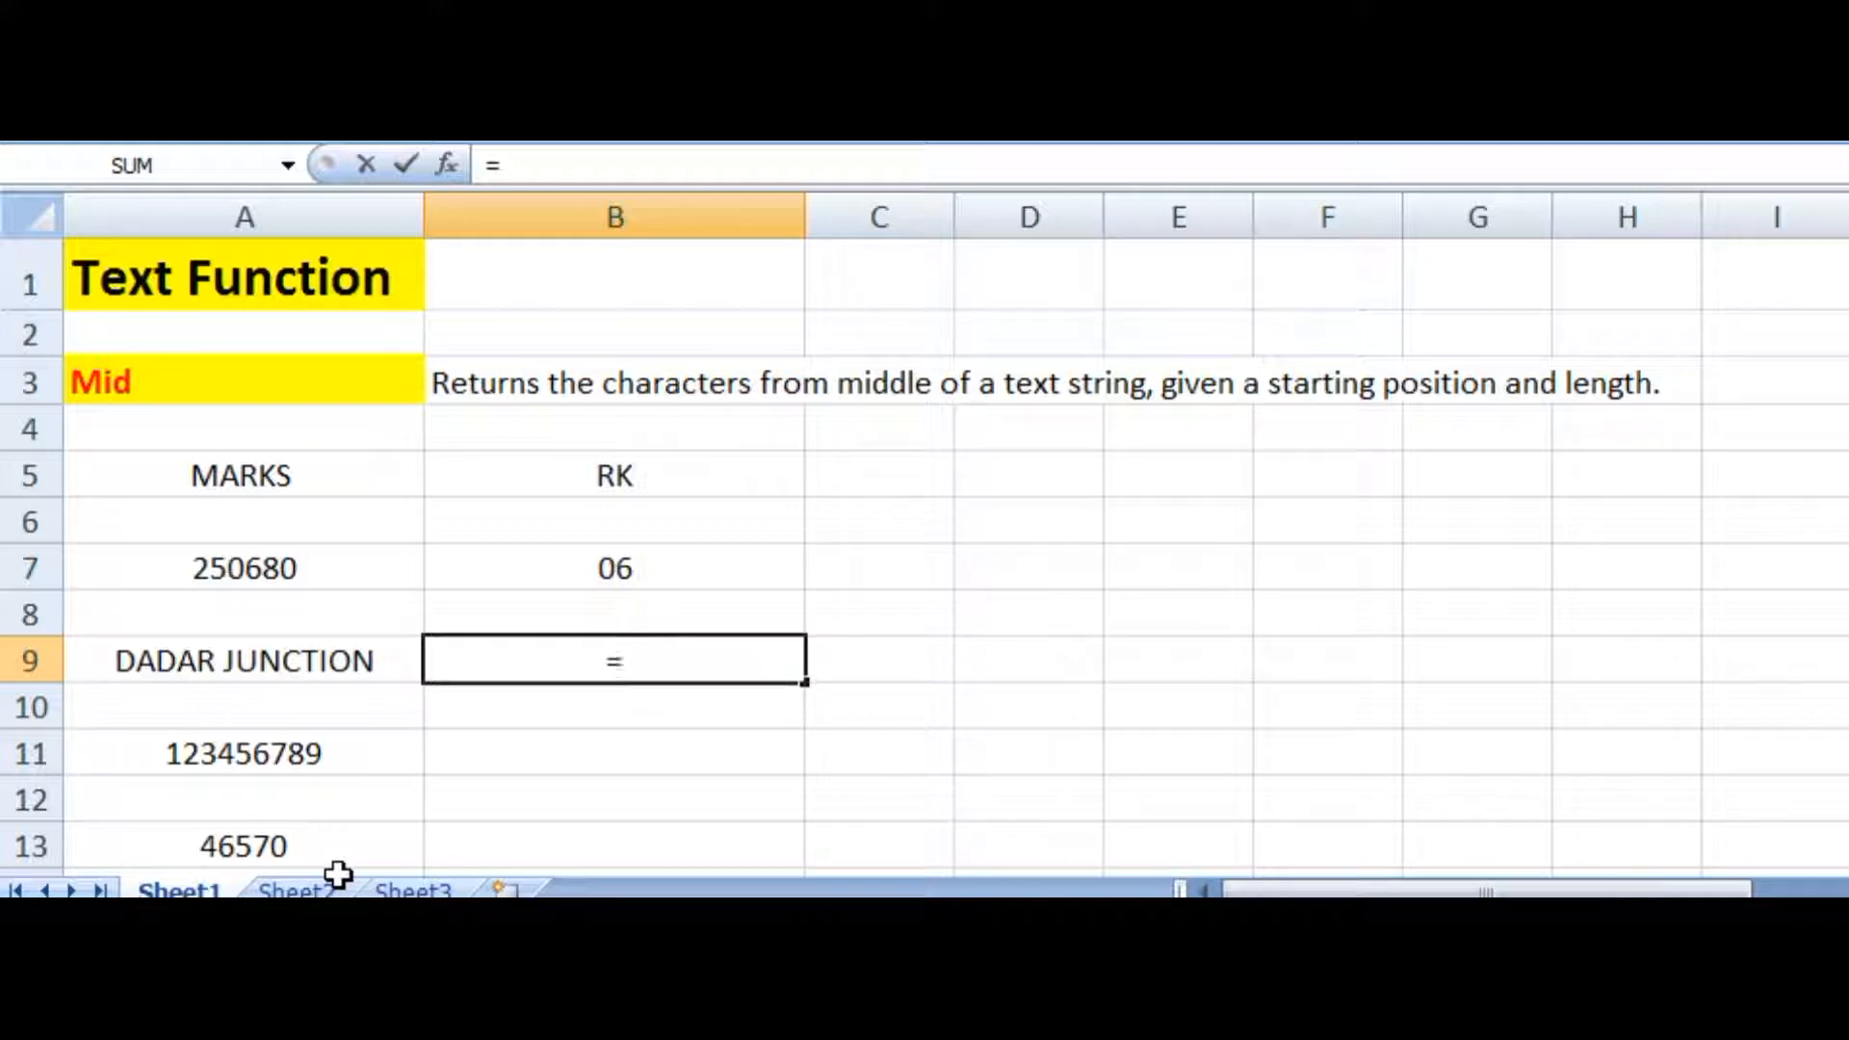
{"action": "type", "text": "MID"}
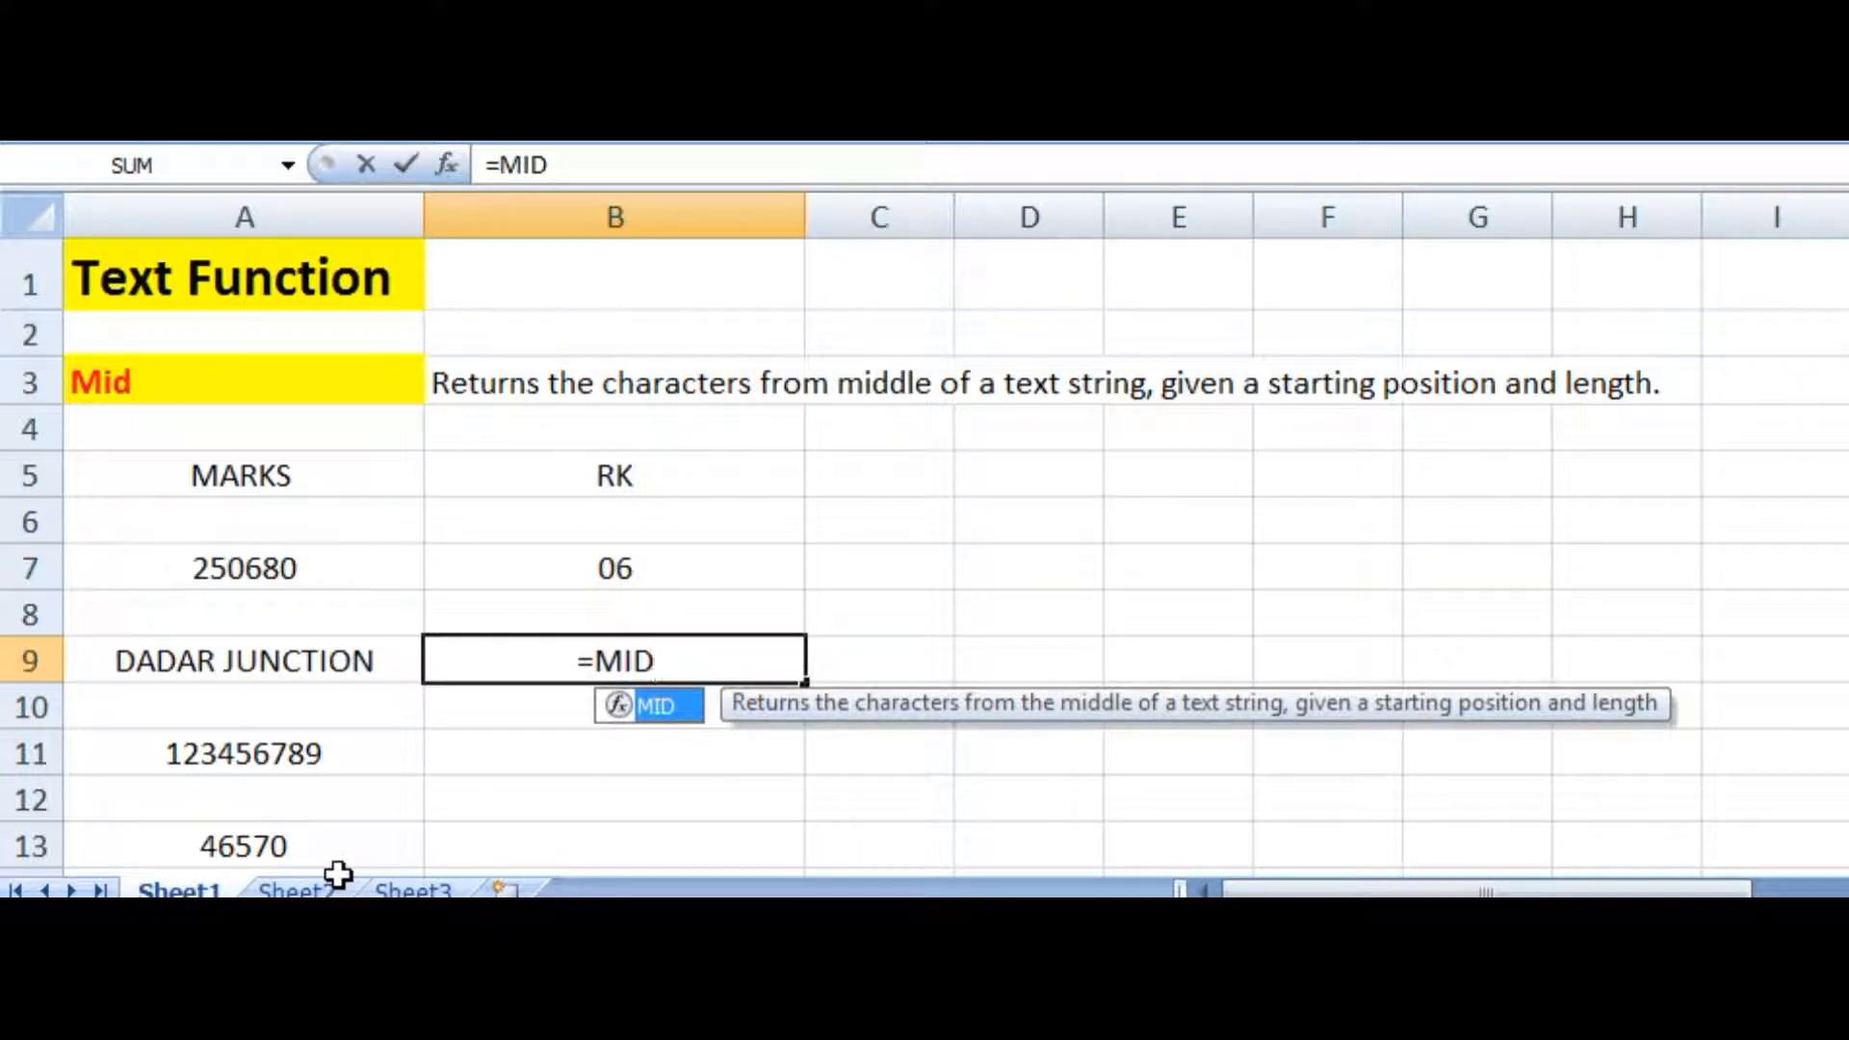
{"action": "type", "text": "("}
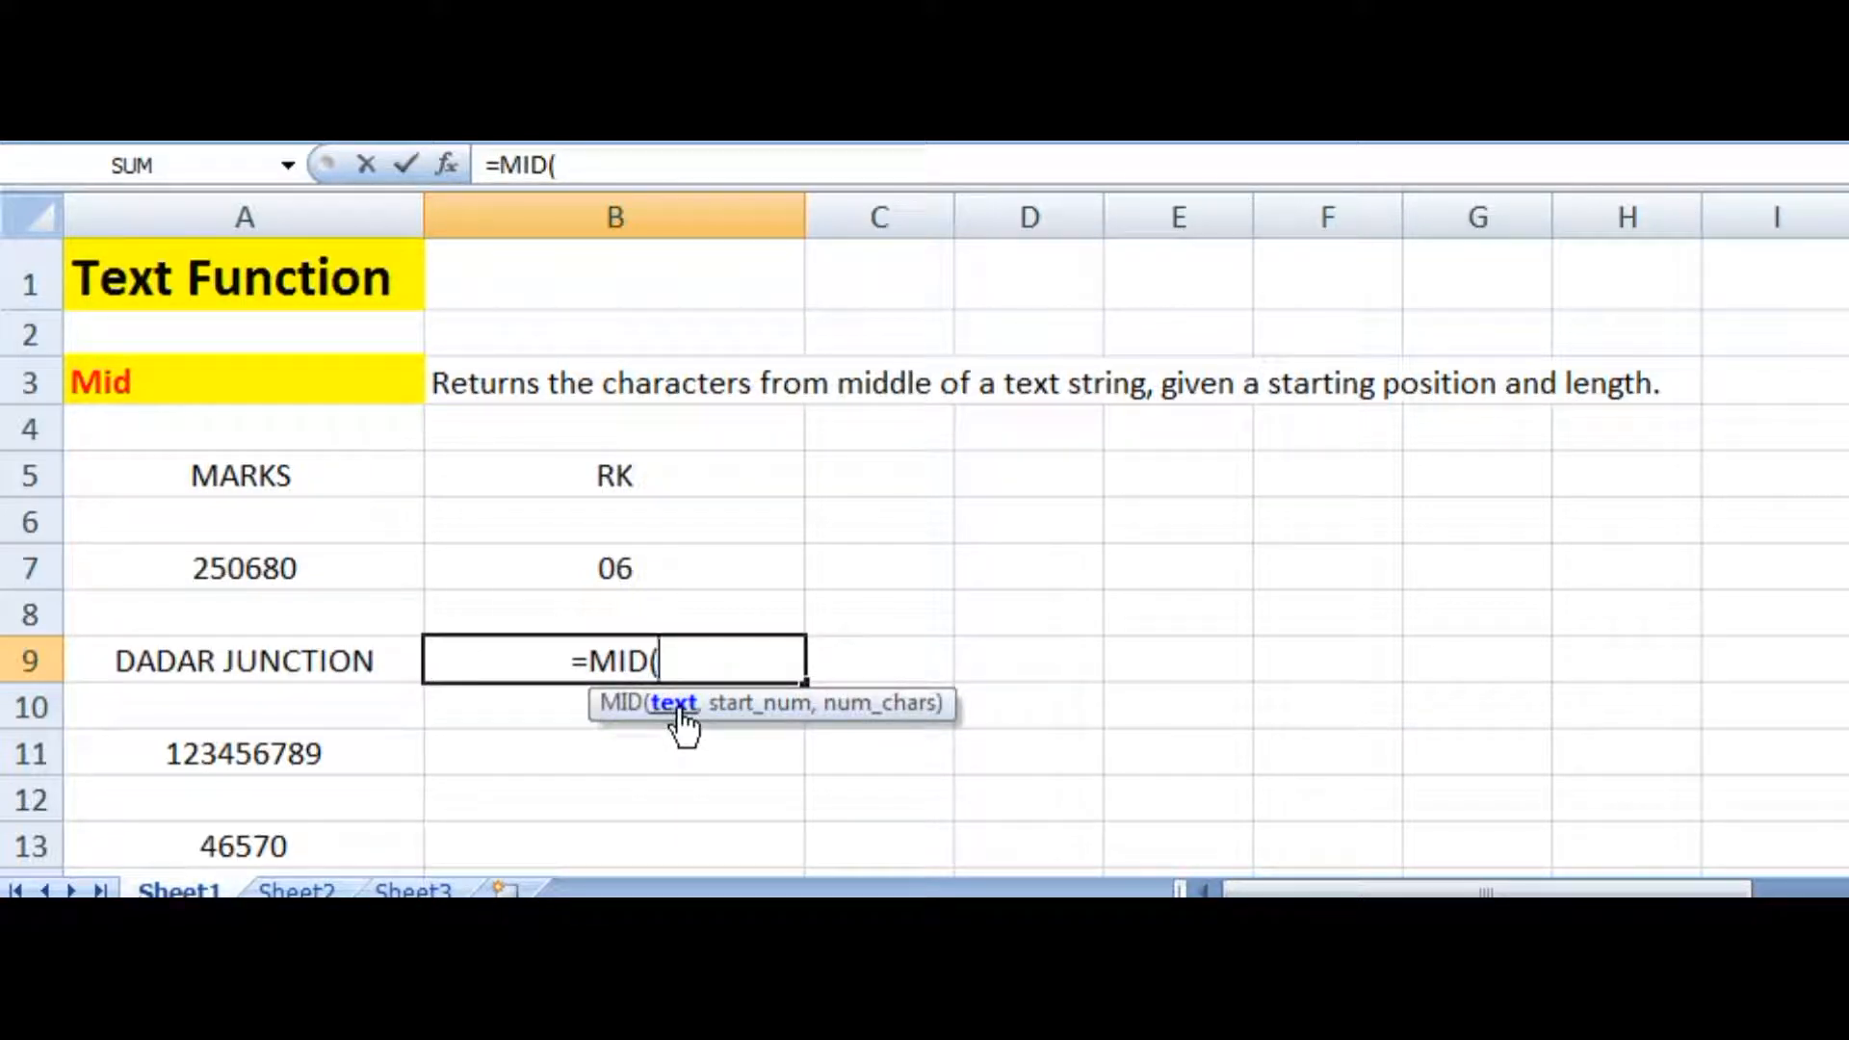
{"action": "left_click", "coordinate": [206, 661]}
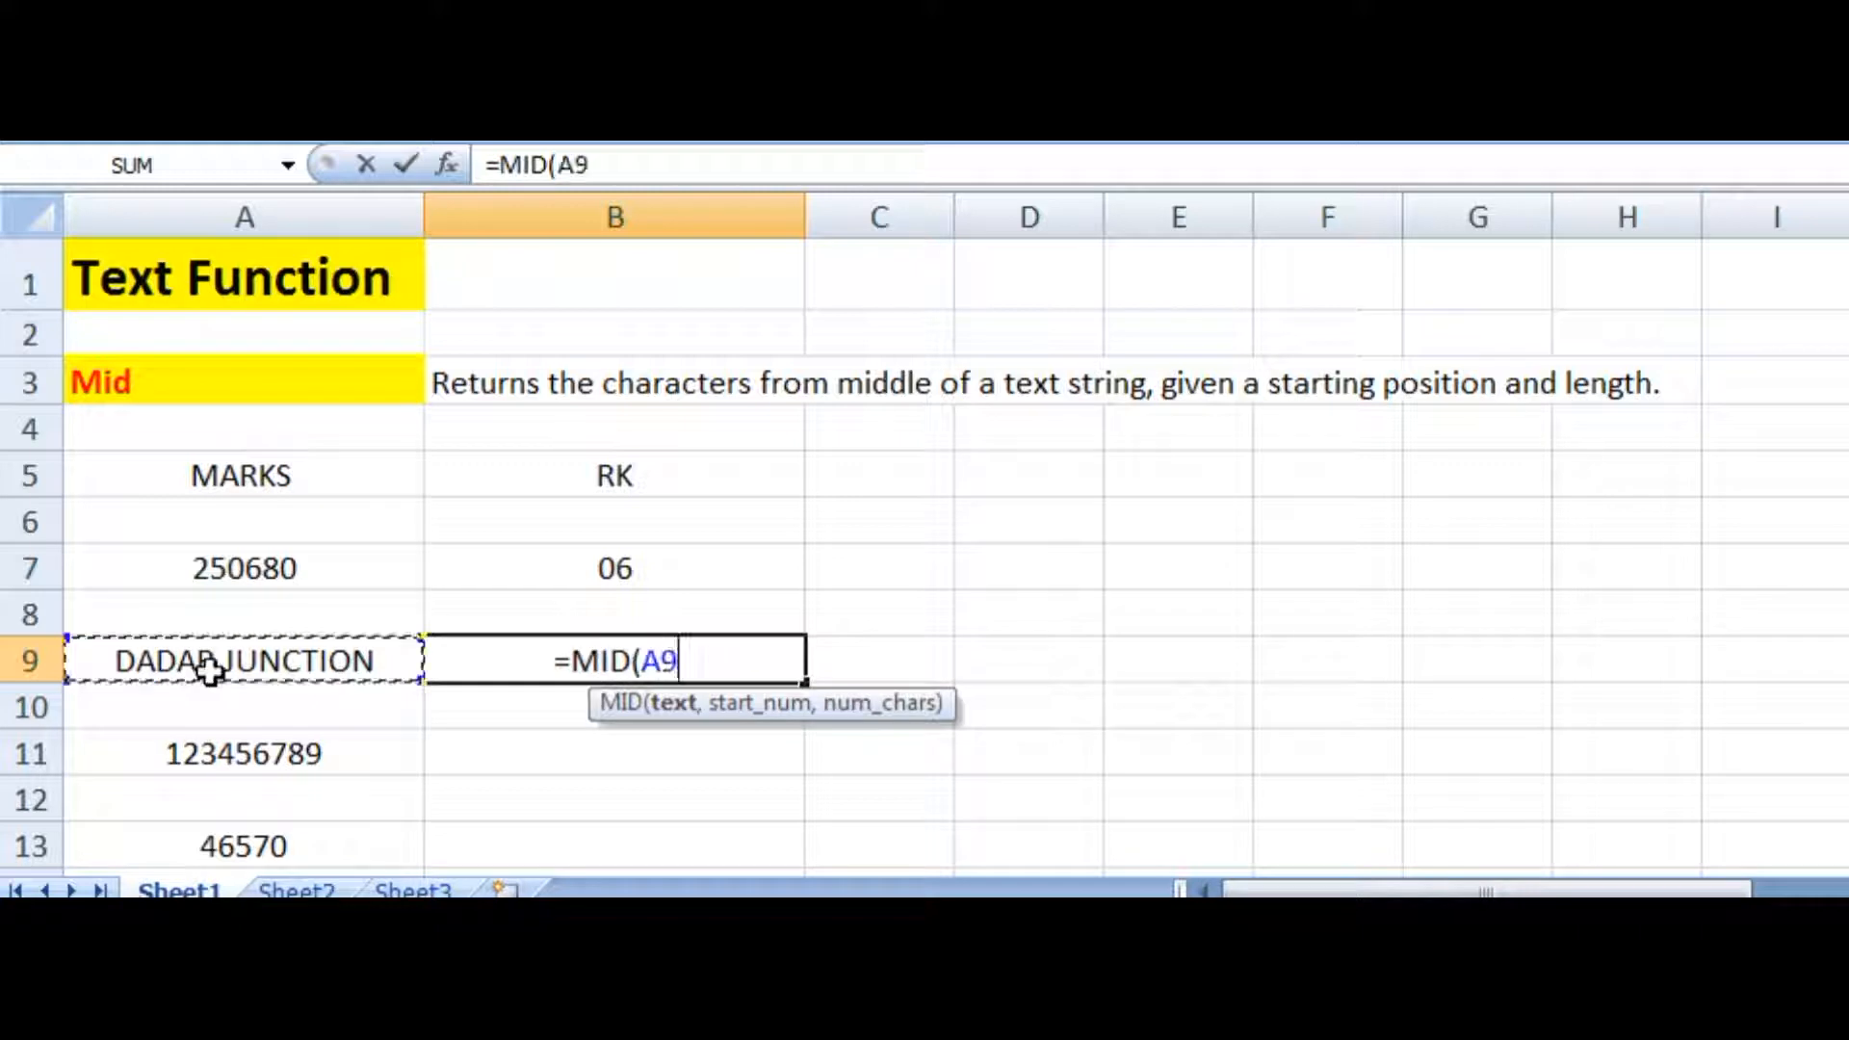
{"action": "type", "text": ","}
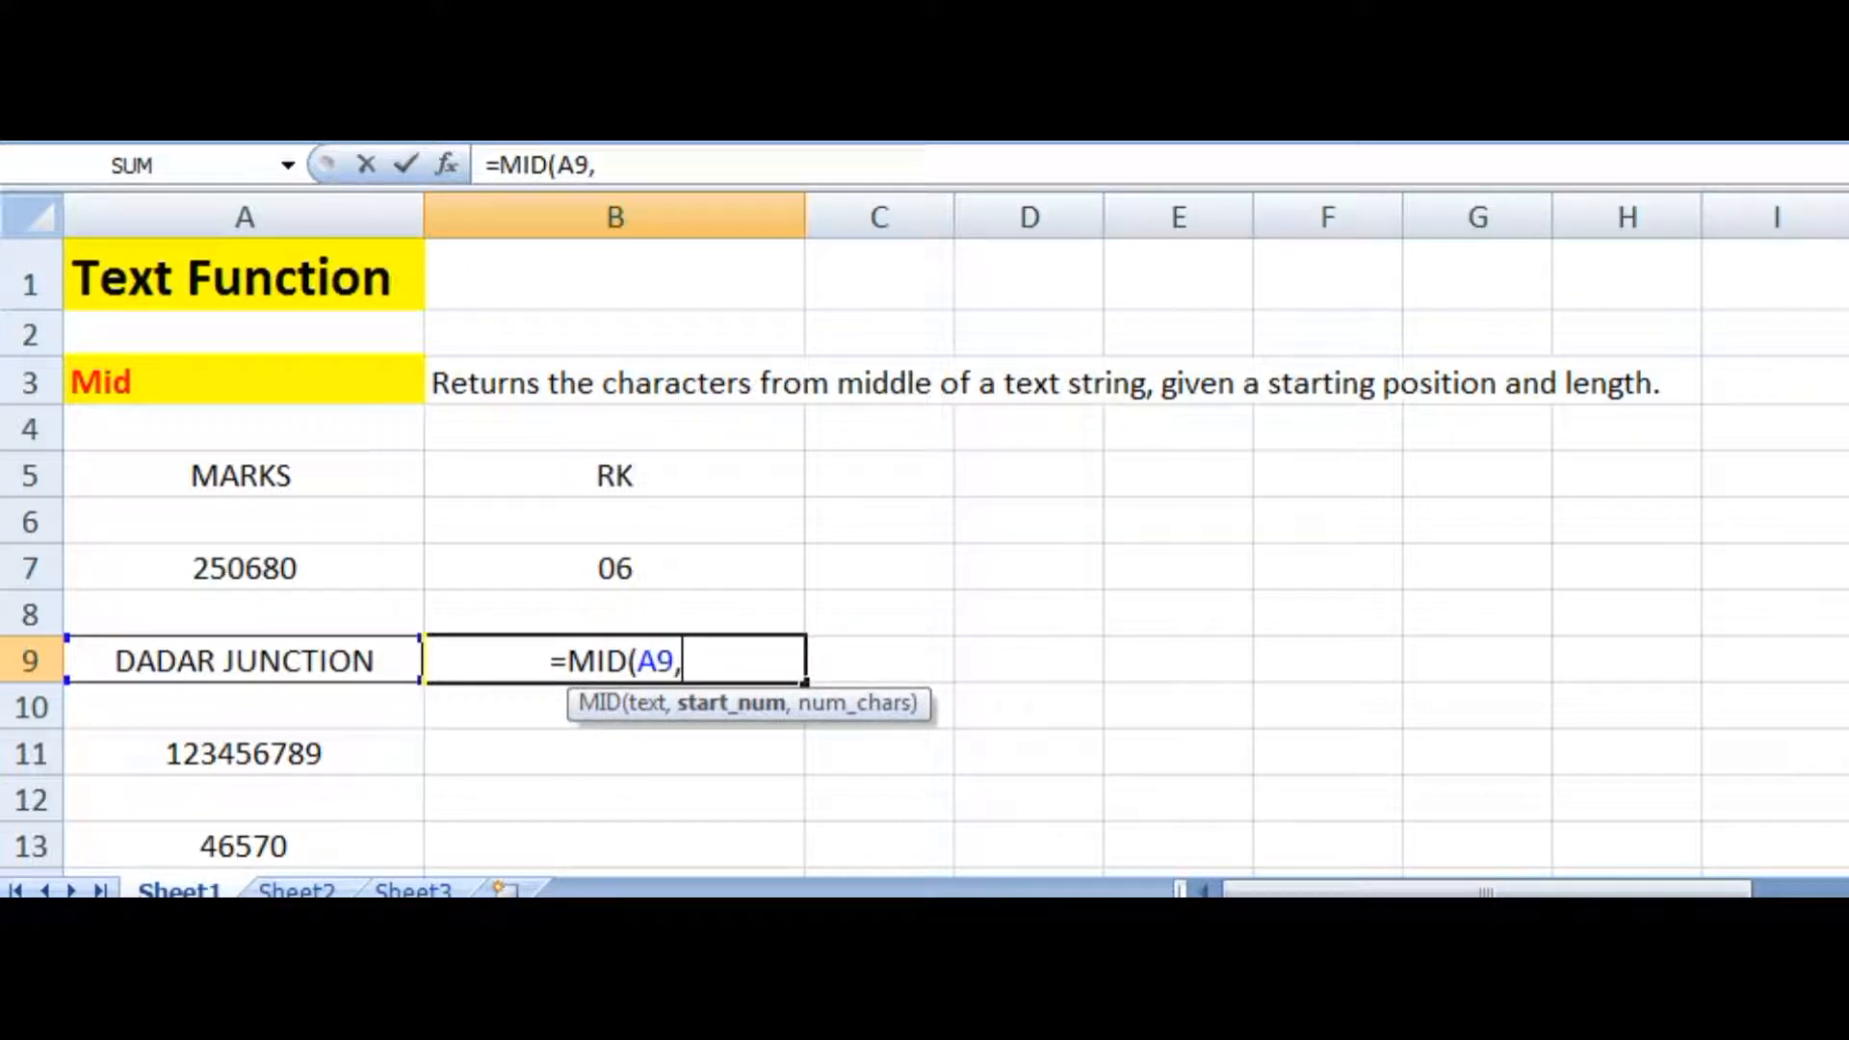
{"action": "type", "text": "5"}
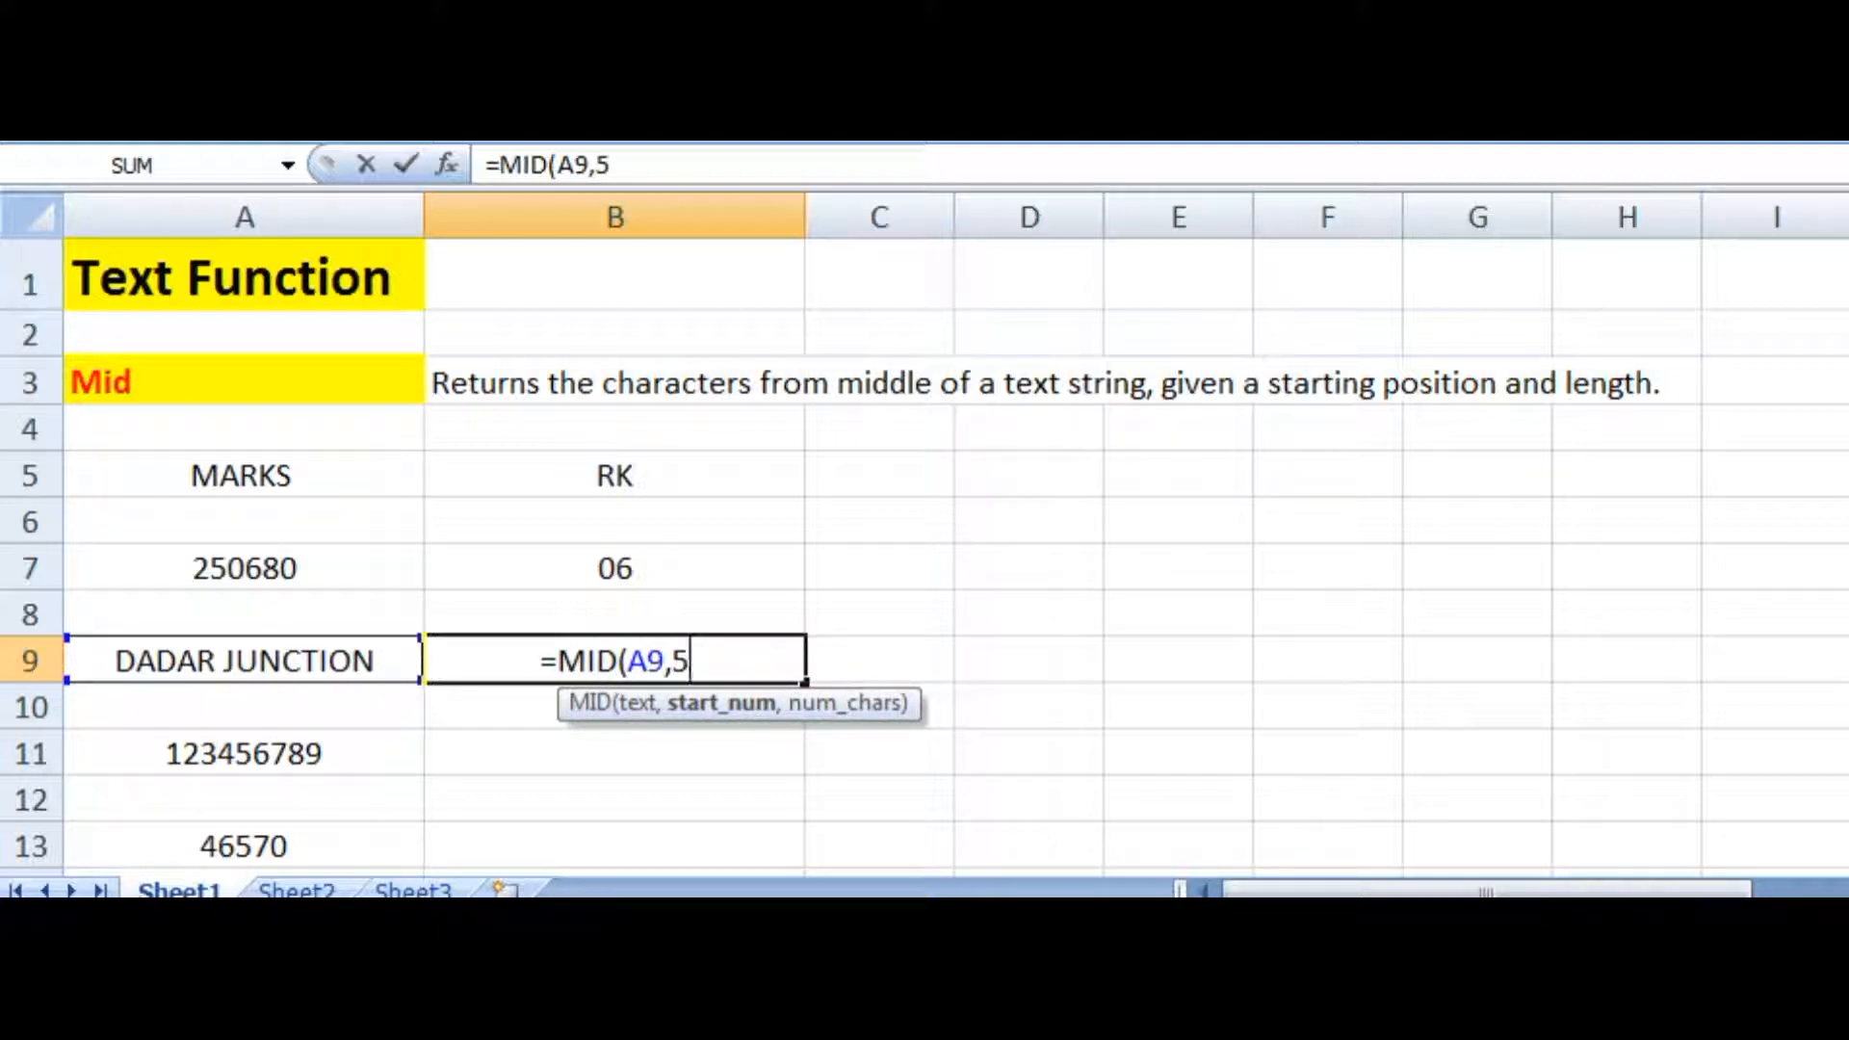
{"action": "type", "text": ","}
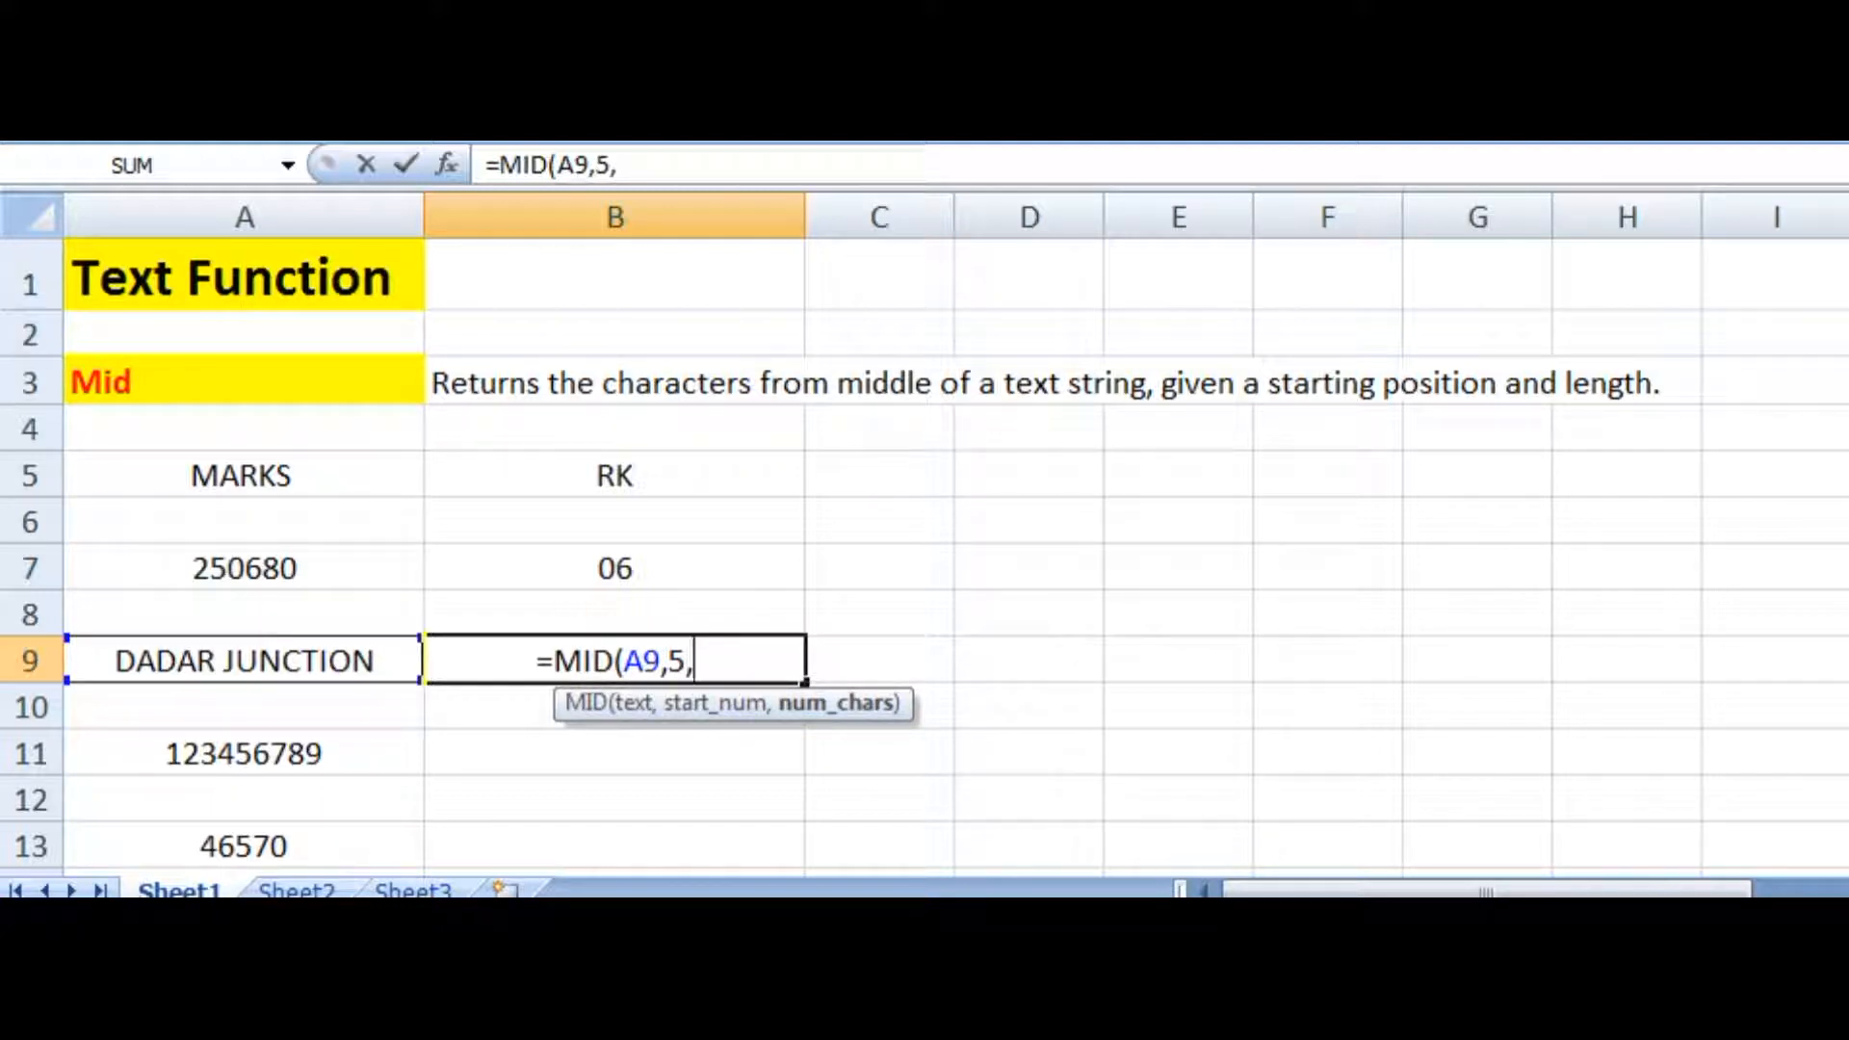
{"action": "type", "text": "1"}
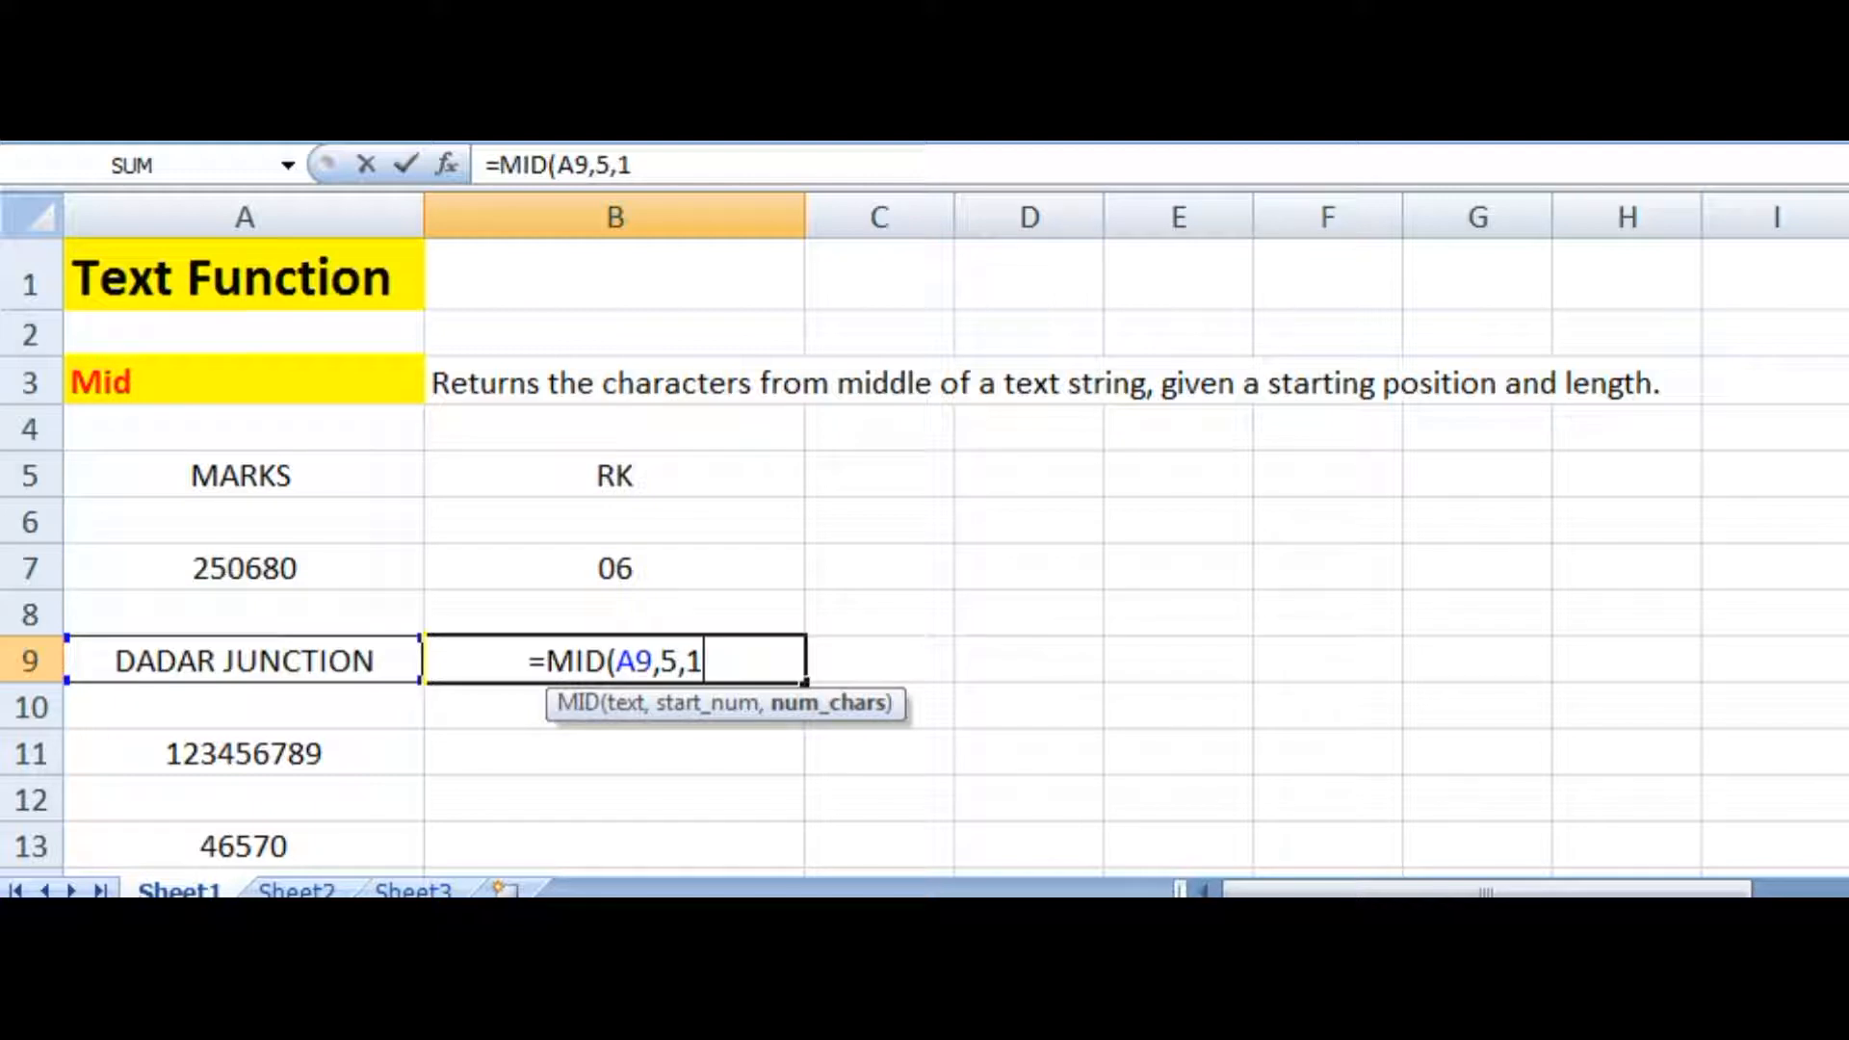
{"action": "type", "text": ")"}
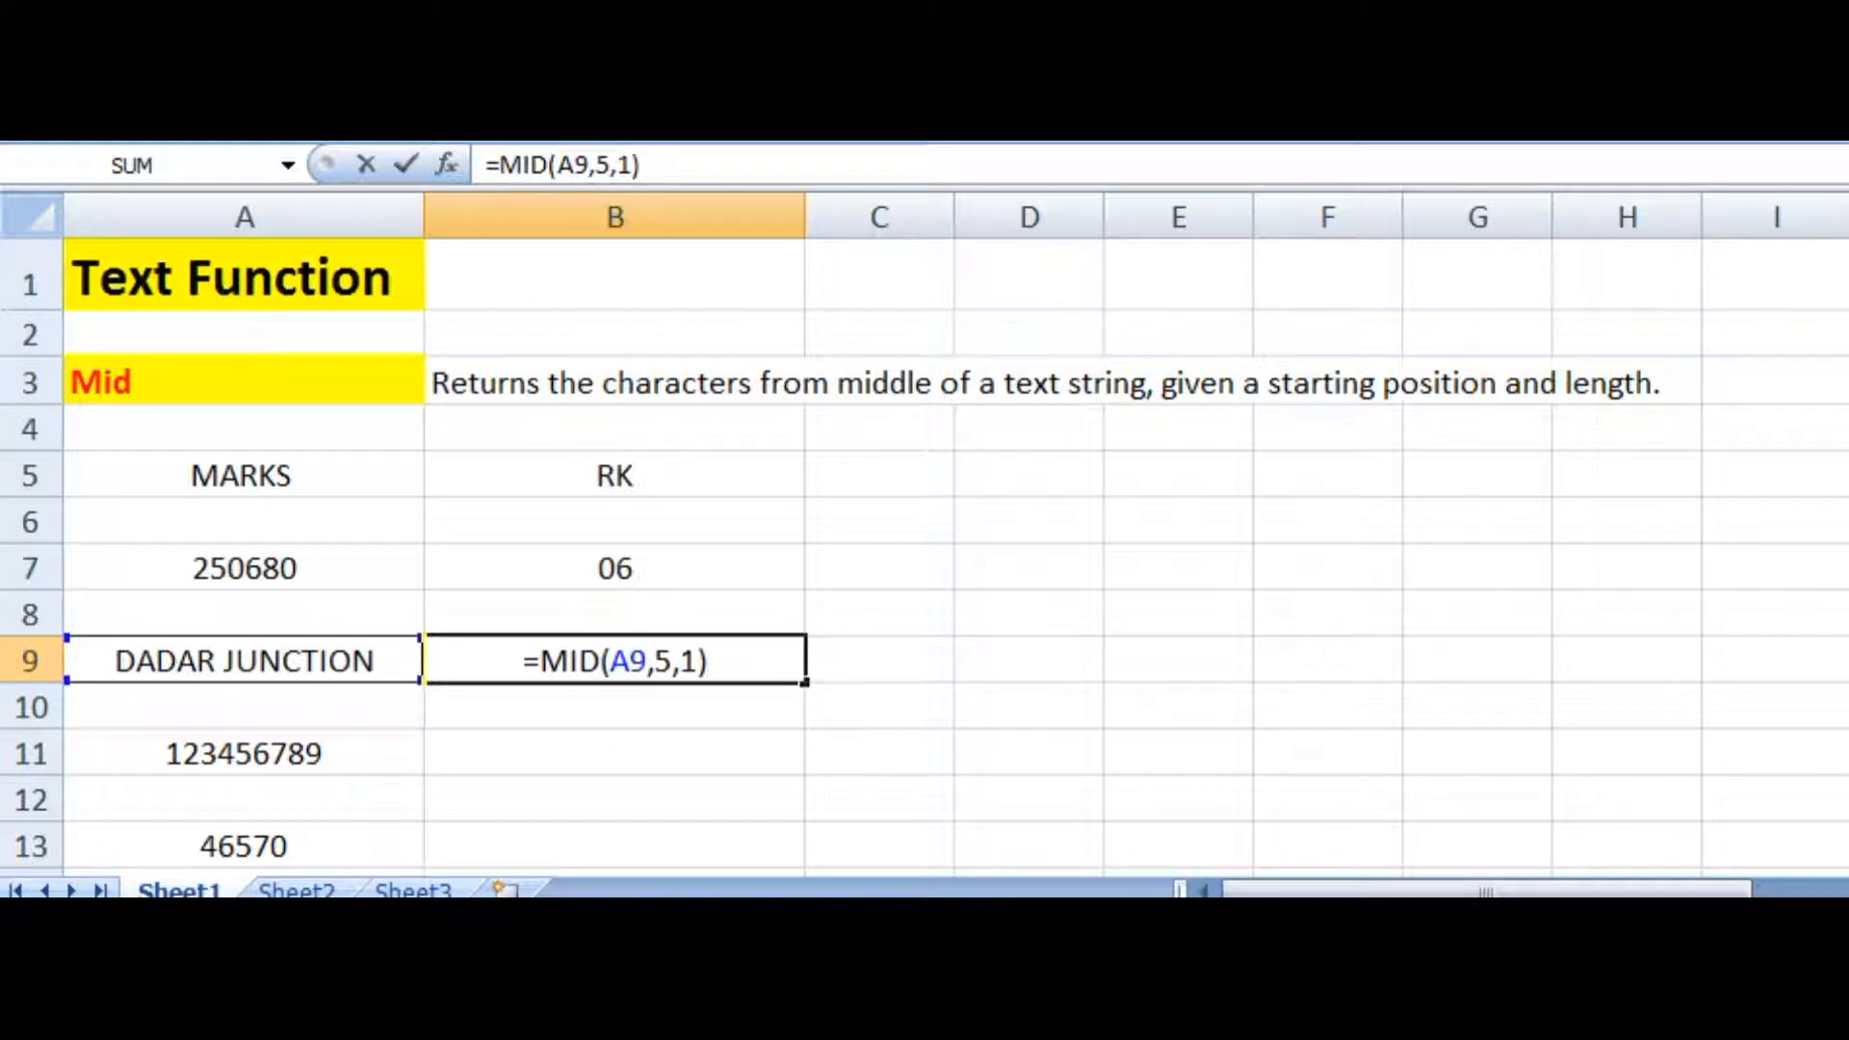
{"action": "key", "text": "Return"}
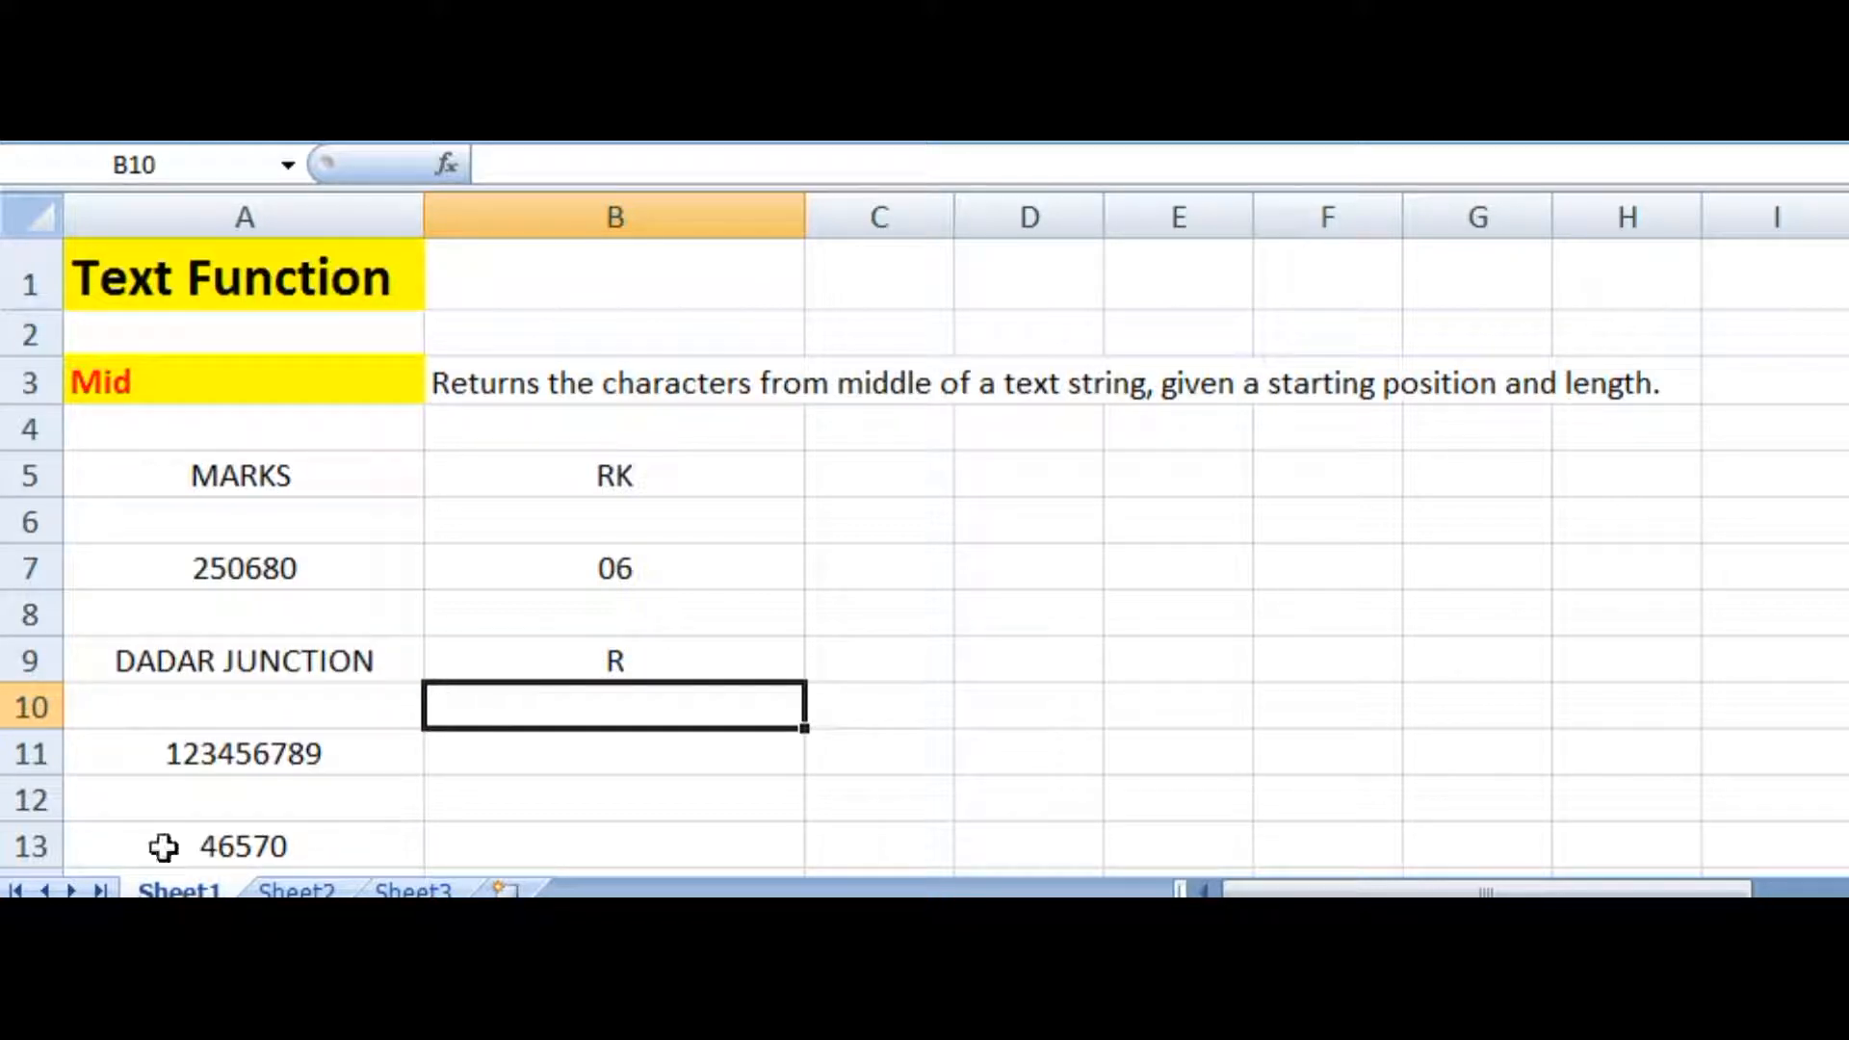
{"action": "left_click", "coordinate": [583, 643]}
{"action": "left_click", "coordinate": [154, 681]}
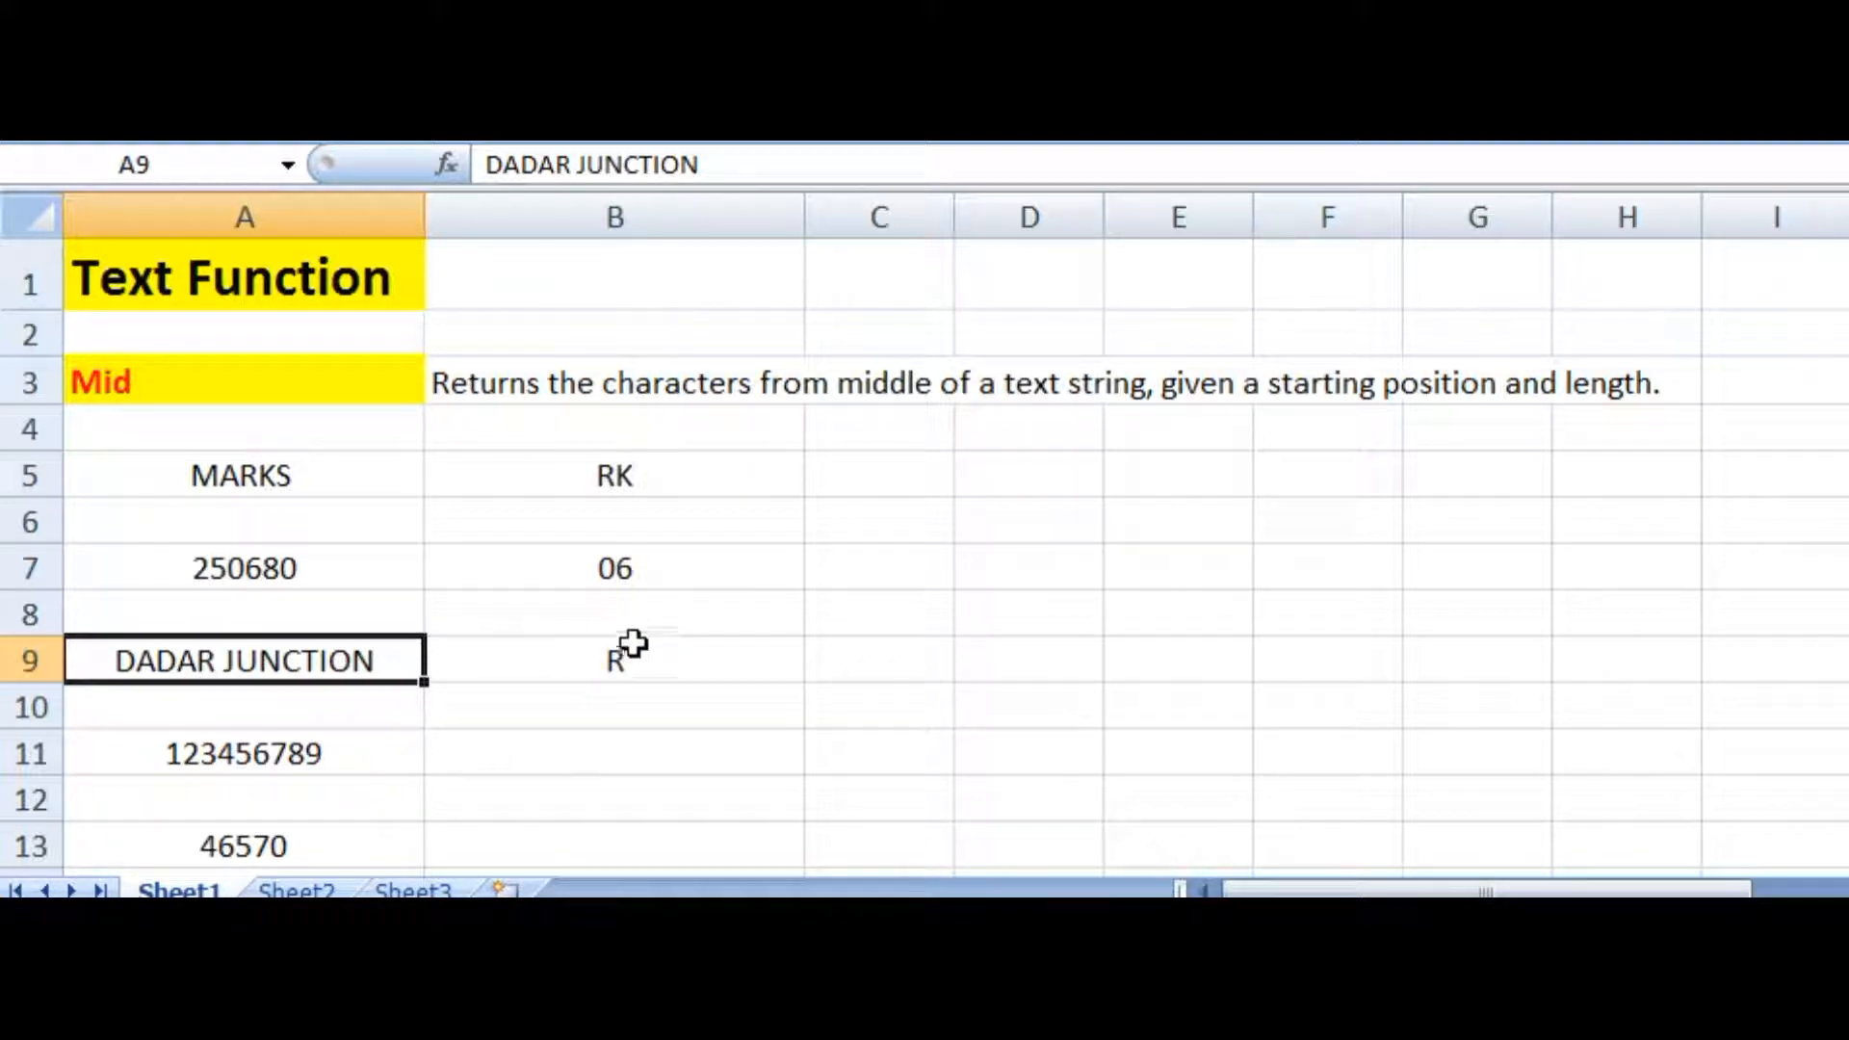
Enter =MID(A11,6,1) in cell B11 to extract the sixth digit of the number in A11, and compare it with the source cell.
{"action": "left_click", "coordinate": [376, 761]}
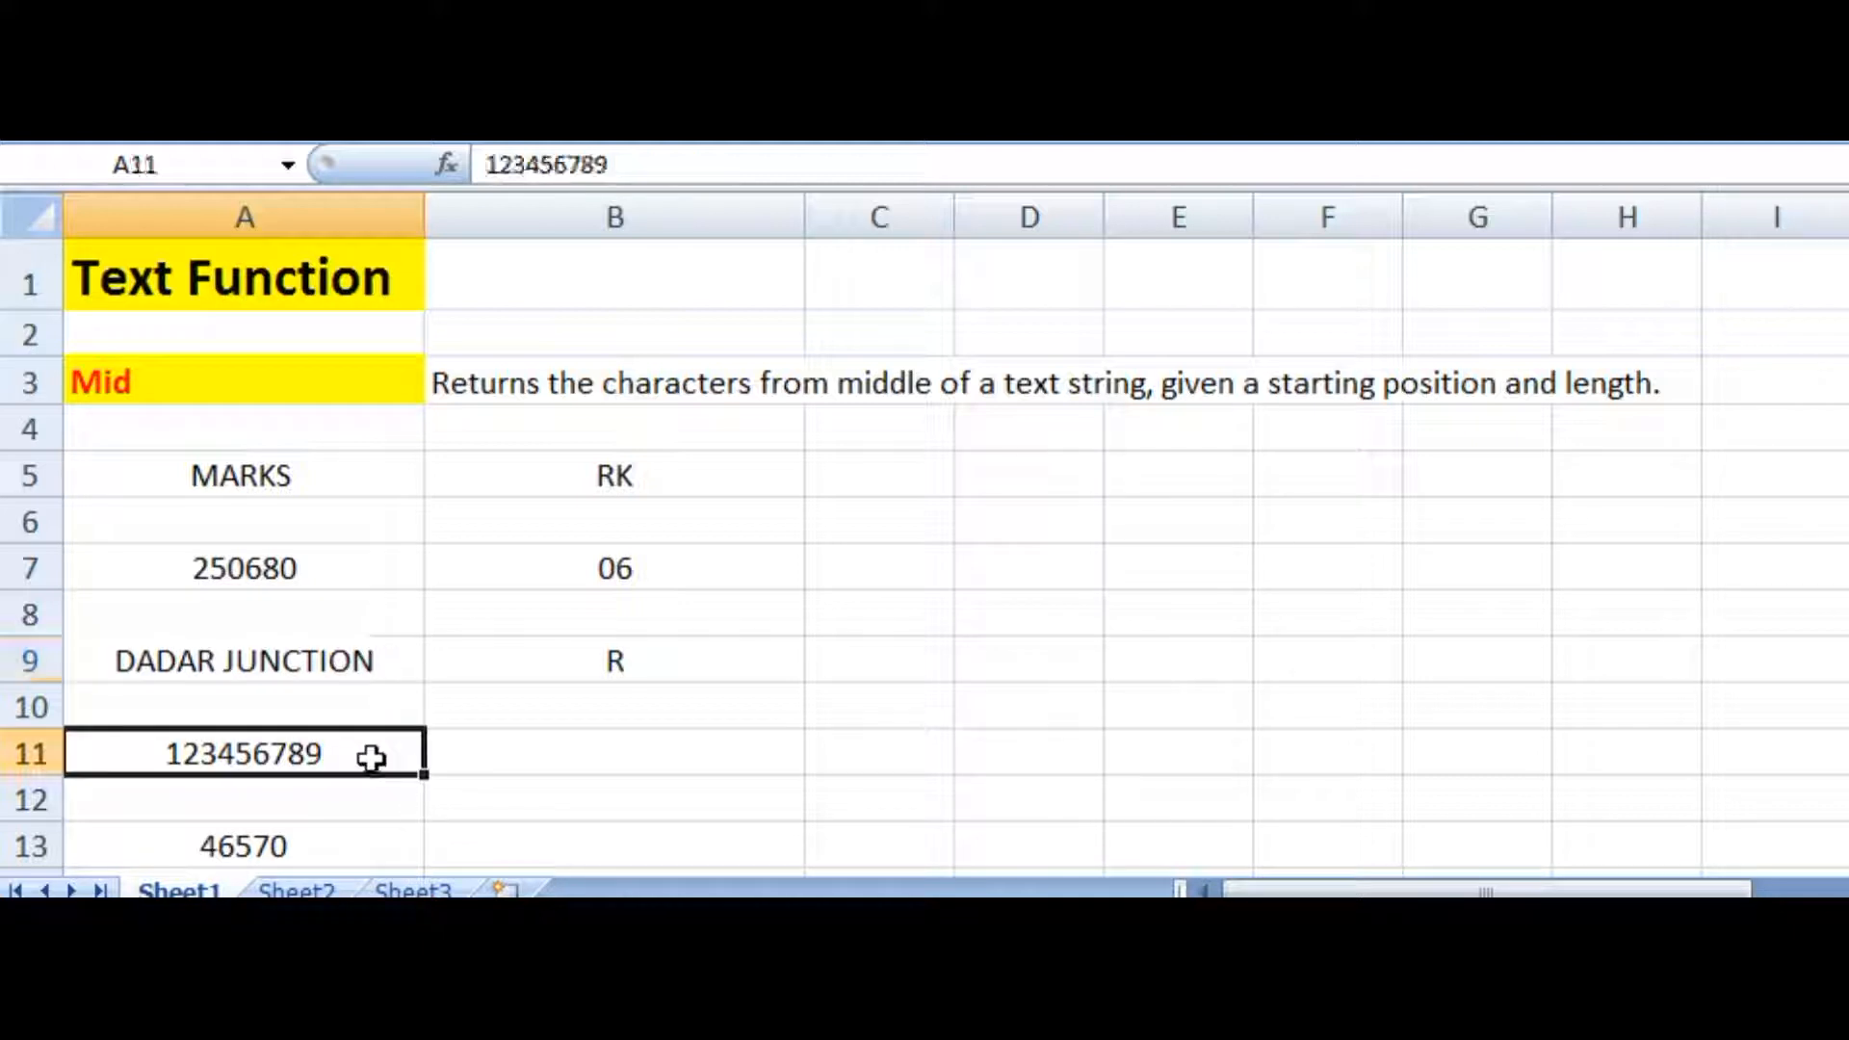
{"action": "left_click", "coordinate": [533, 751]}
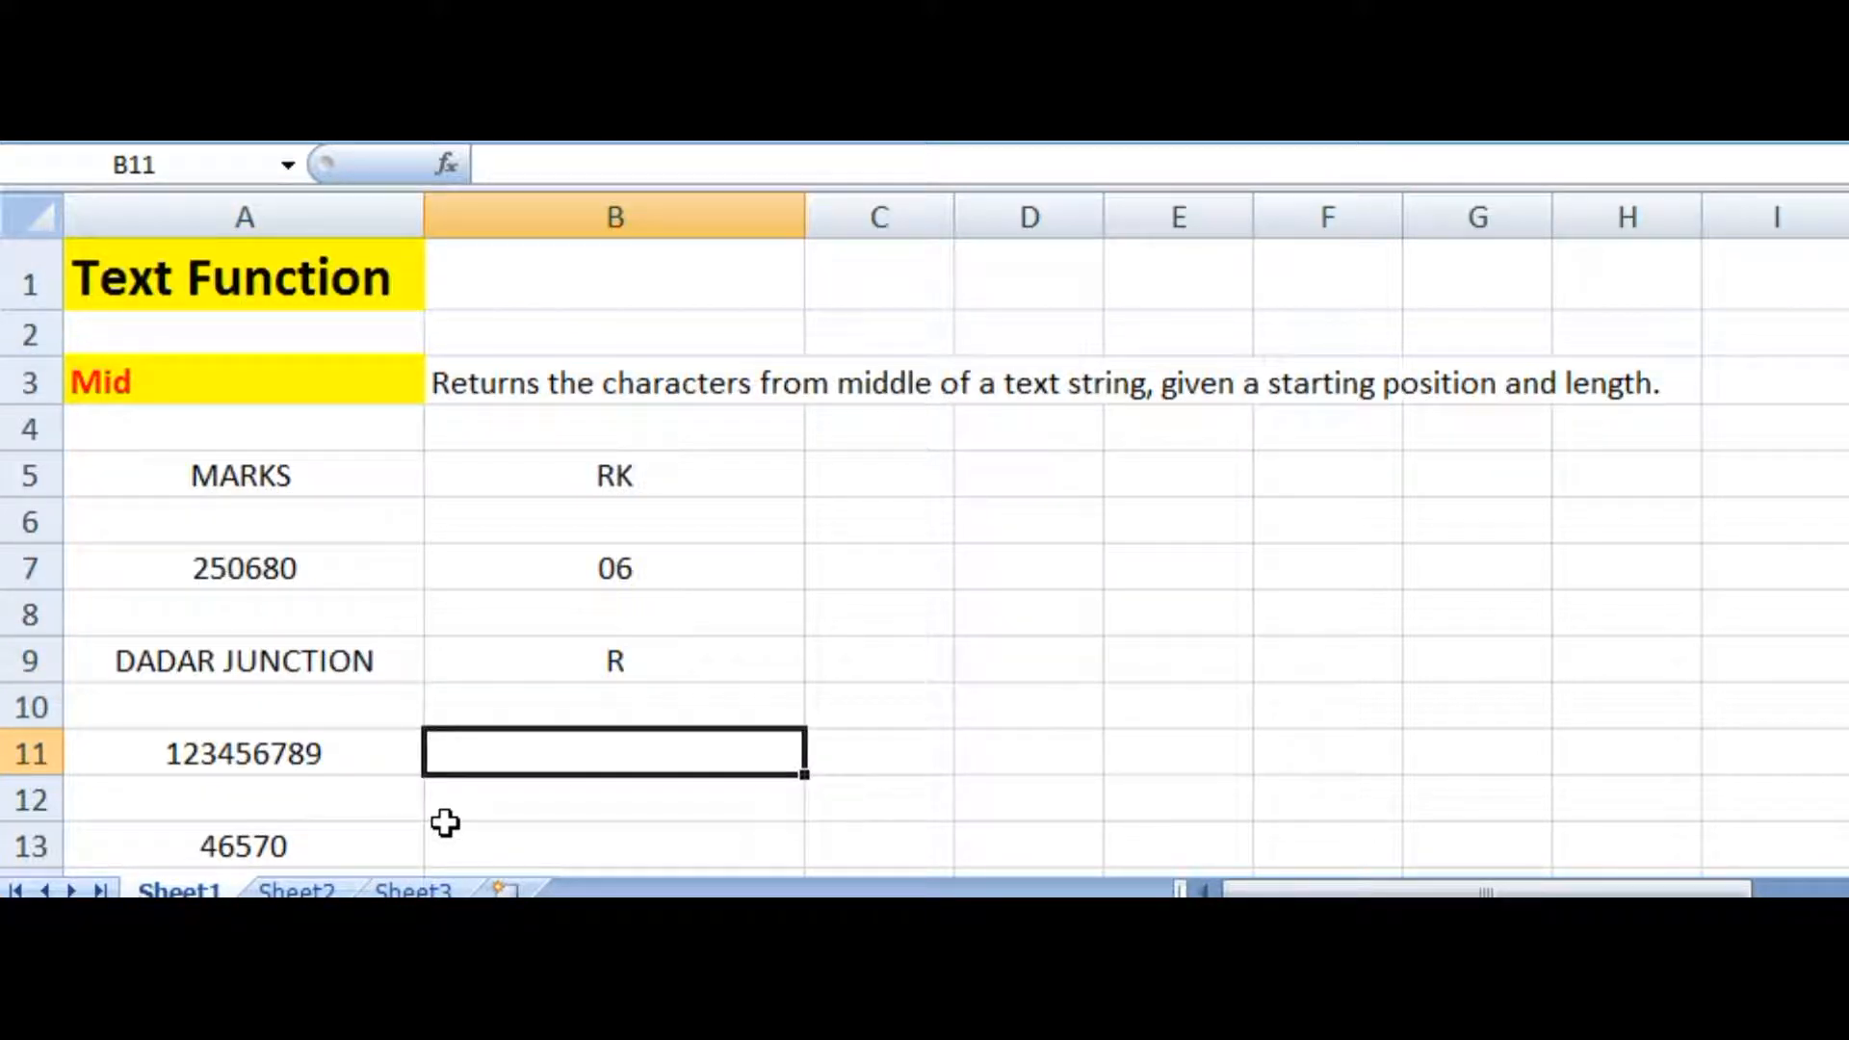
{"action": "type", "text": "="}
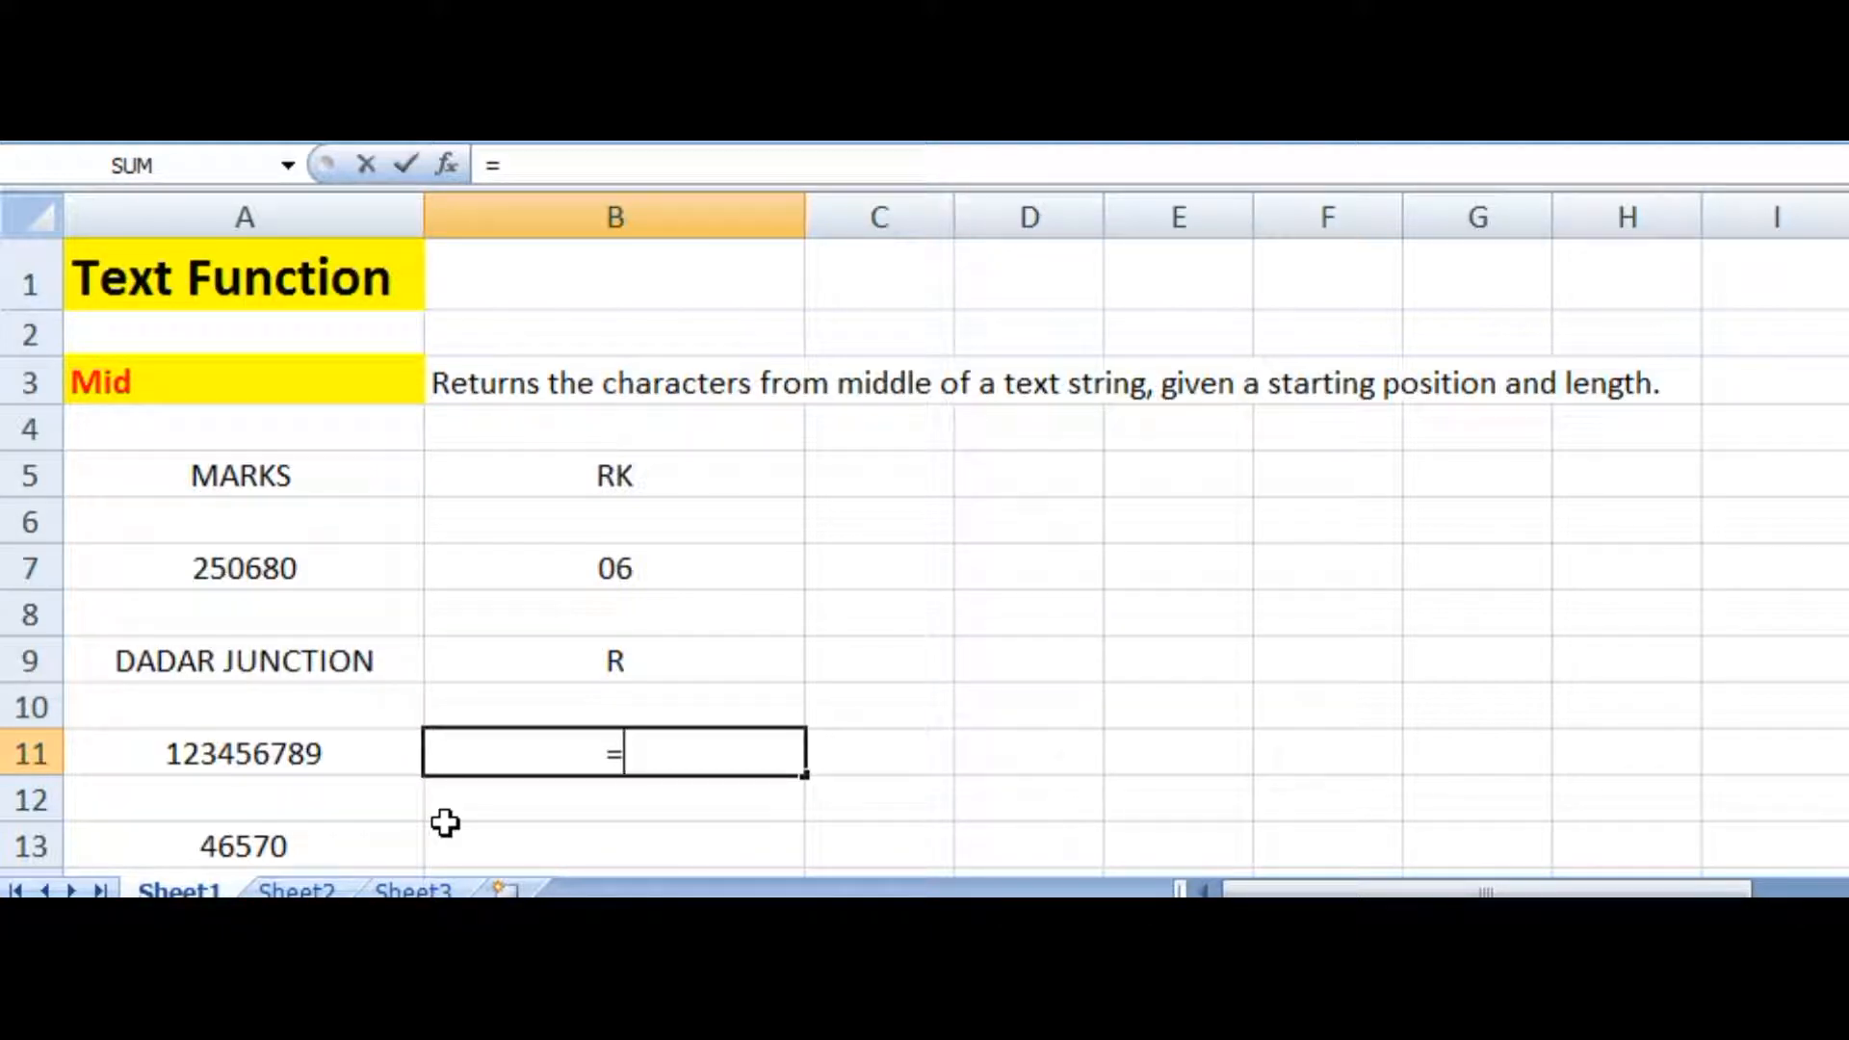
{"action": "type", "text": "MID"}
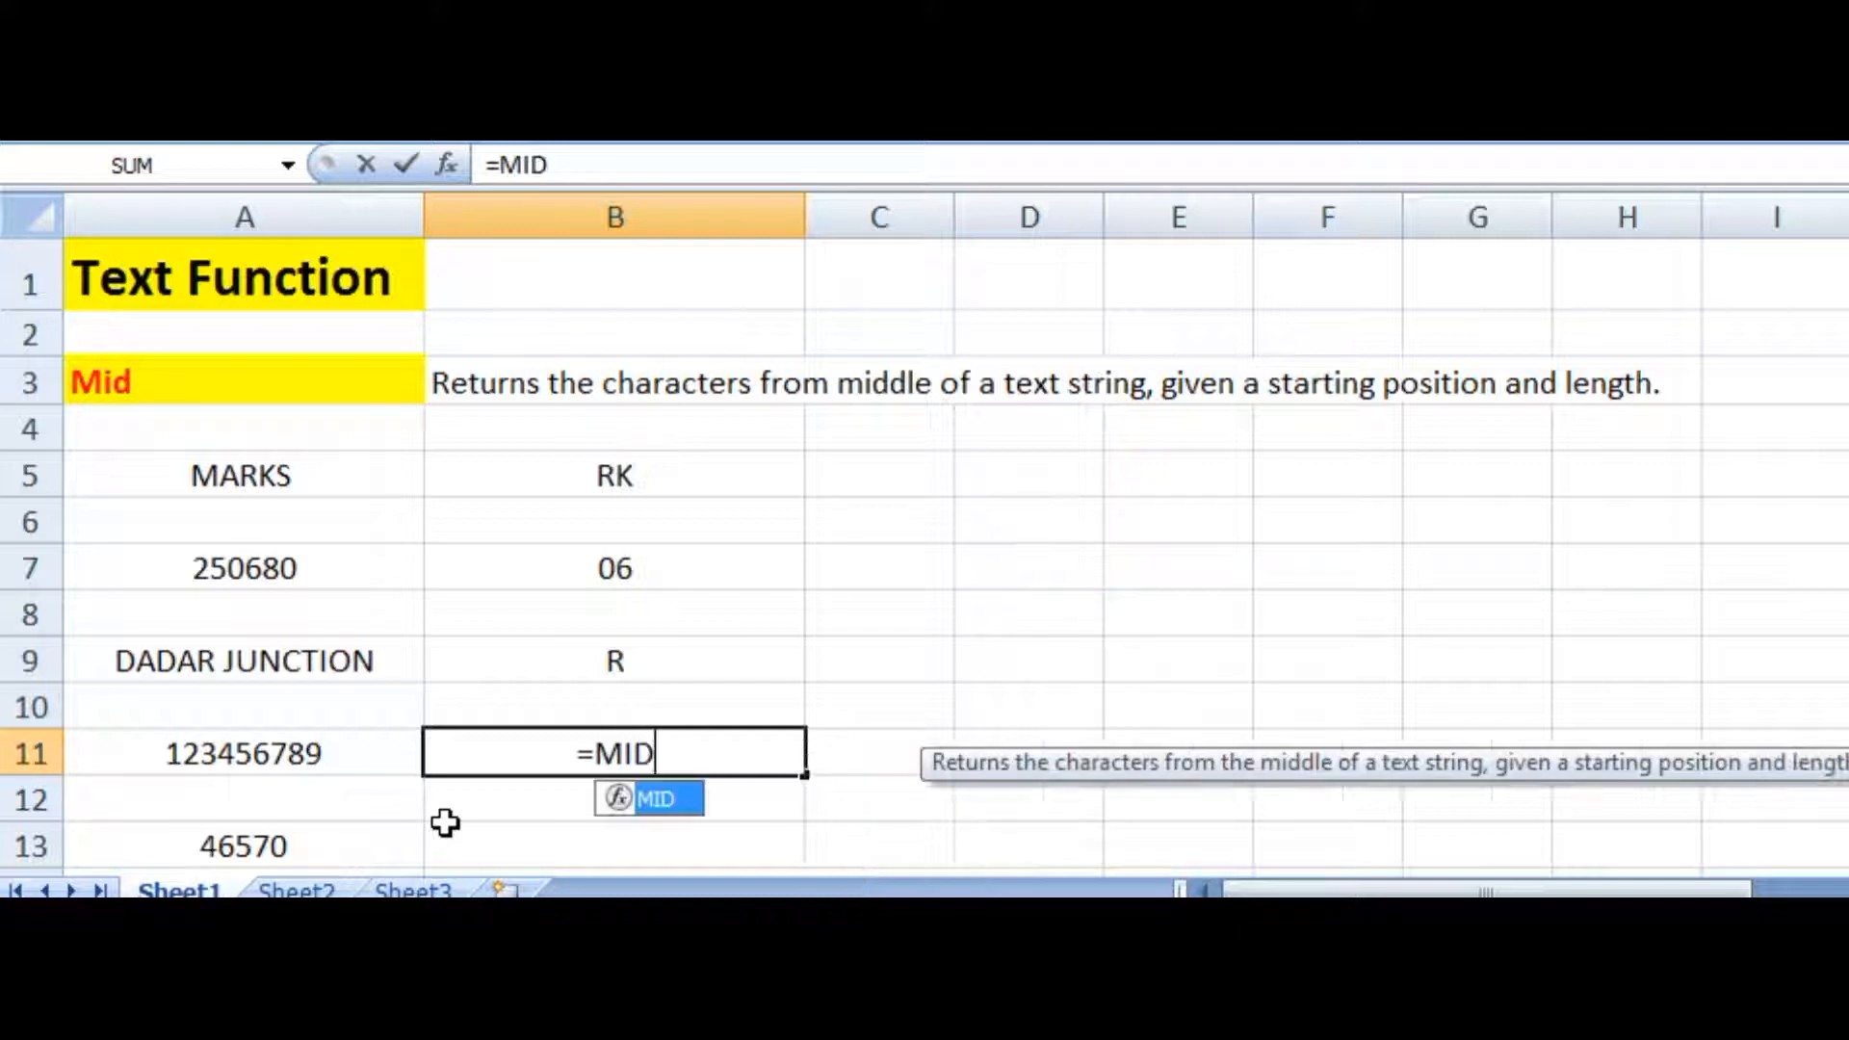
{"action": "type", "text": "("}
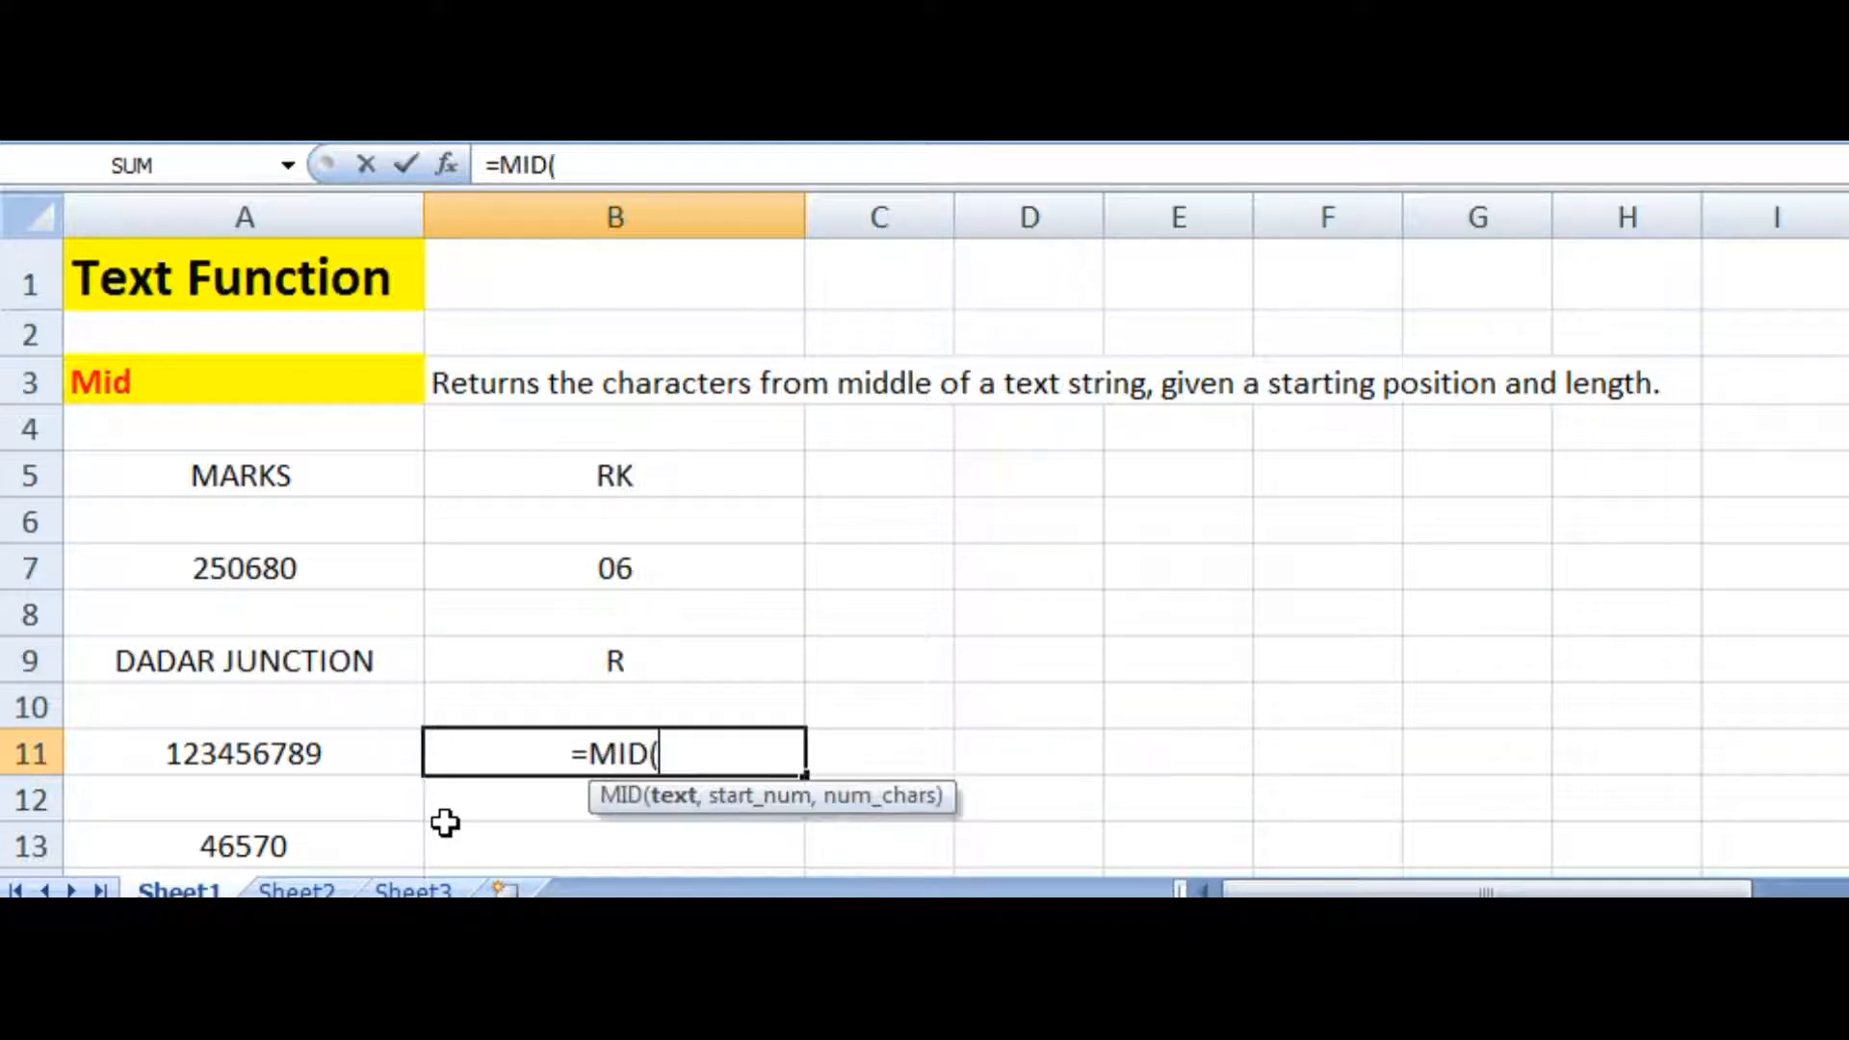
{"action": "left_click", "coordinate": [198, 755]}
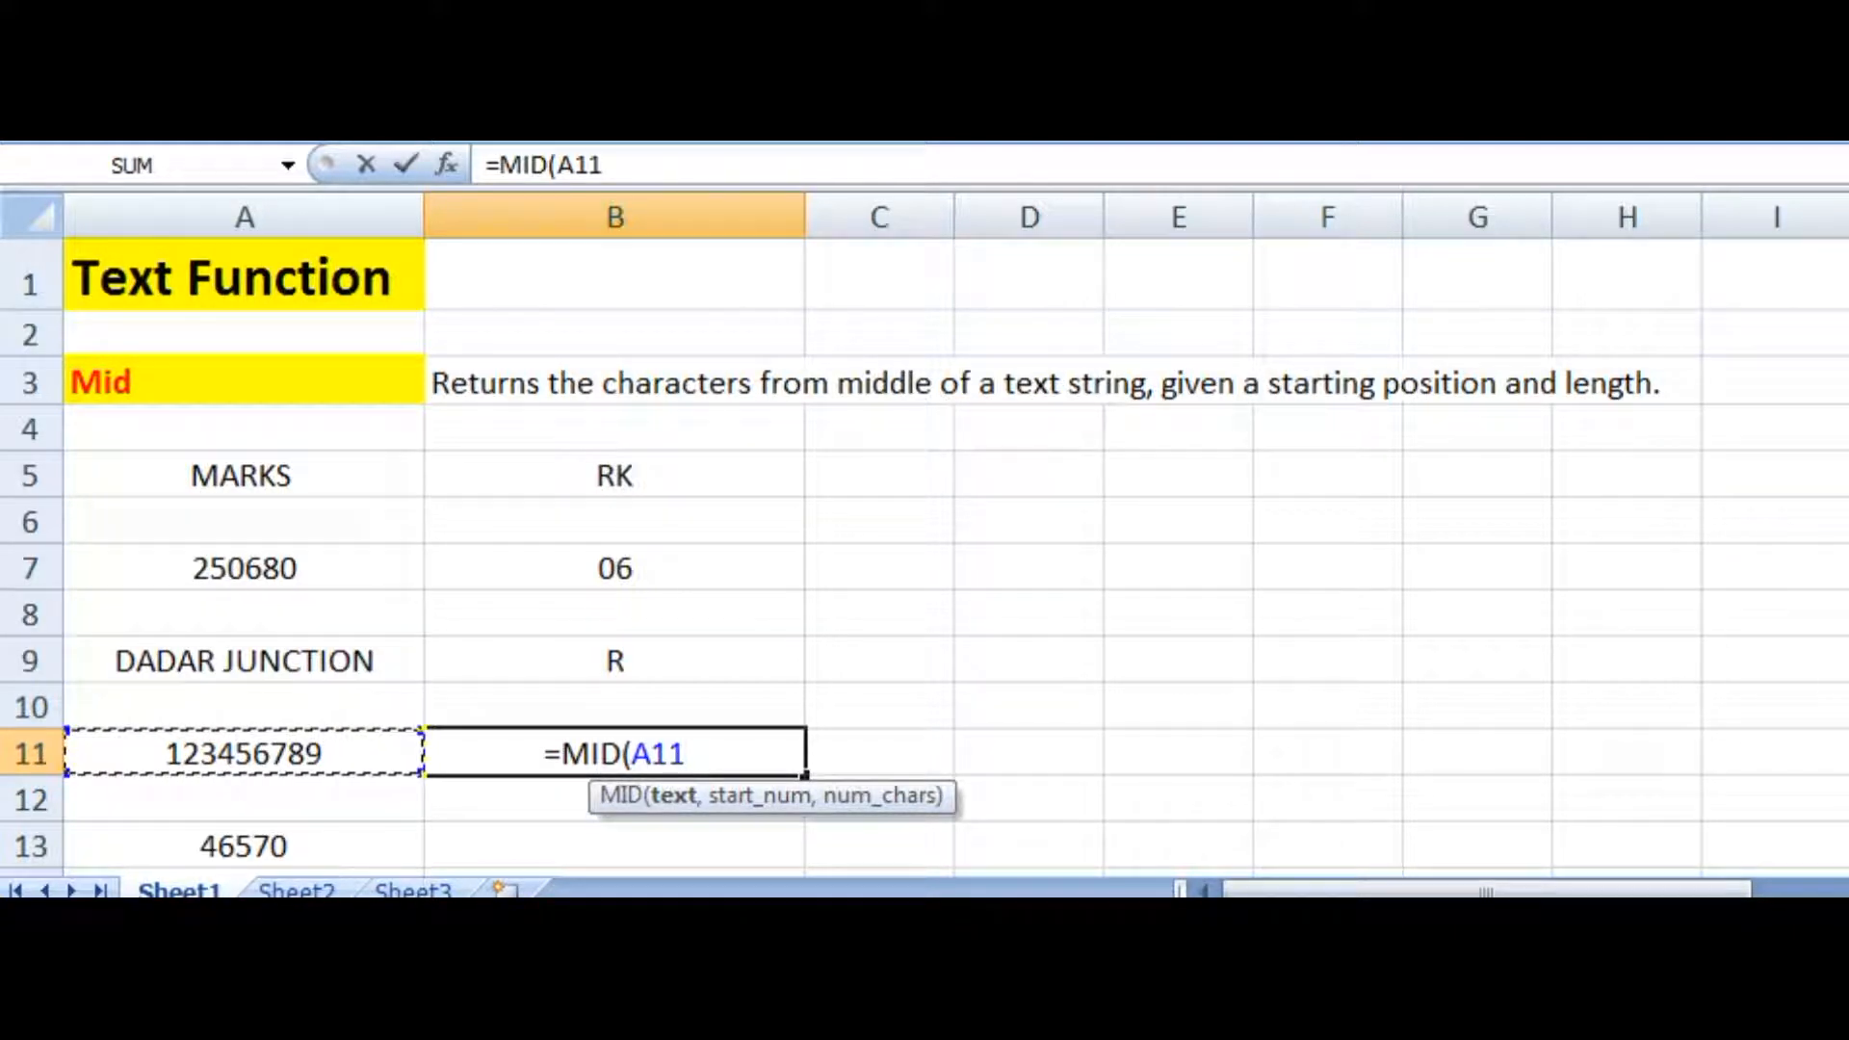
{"action": "type", "text": ","}
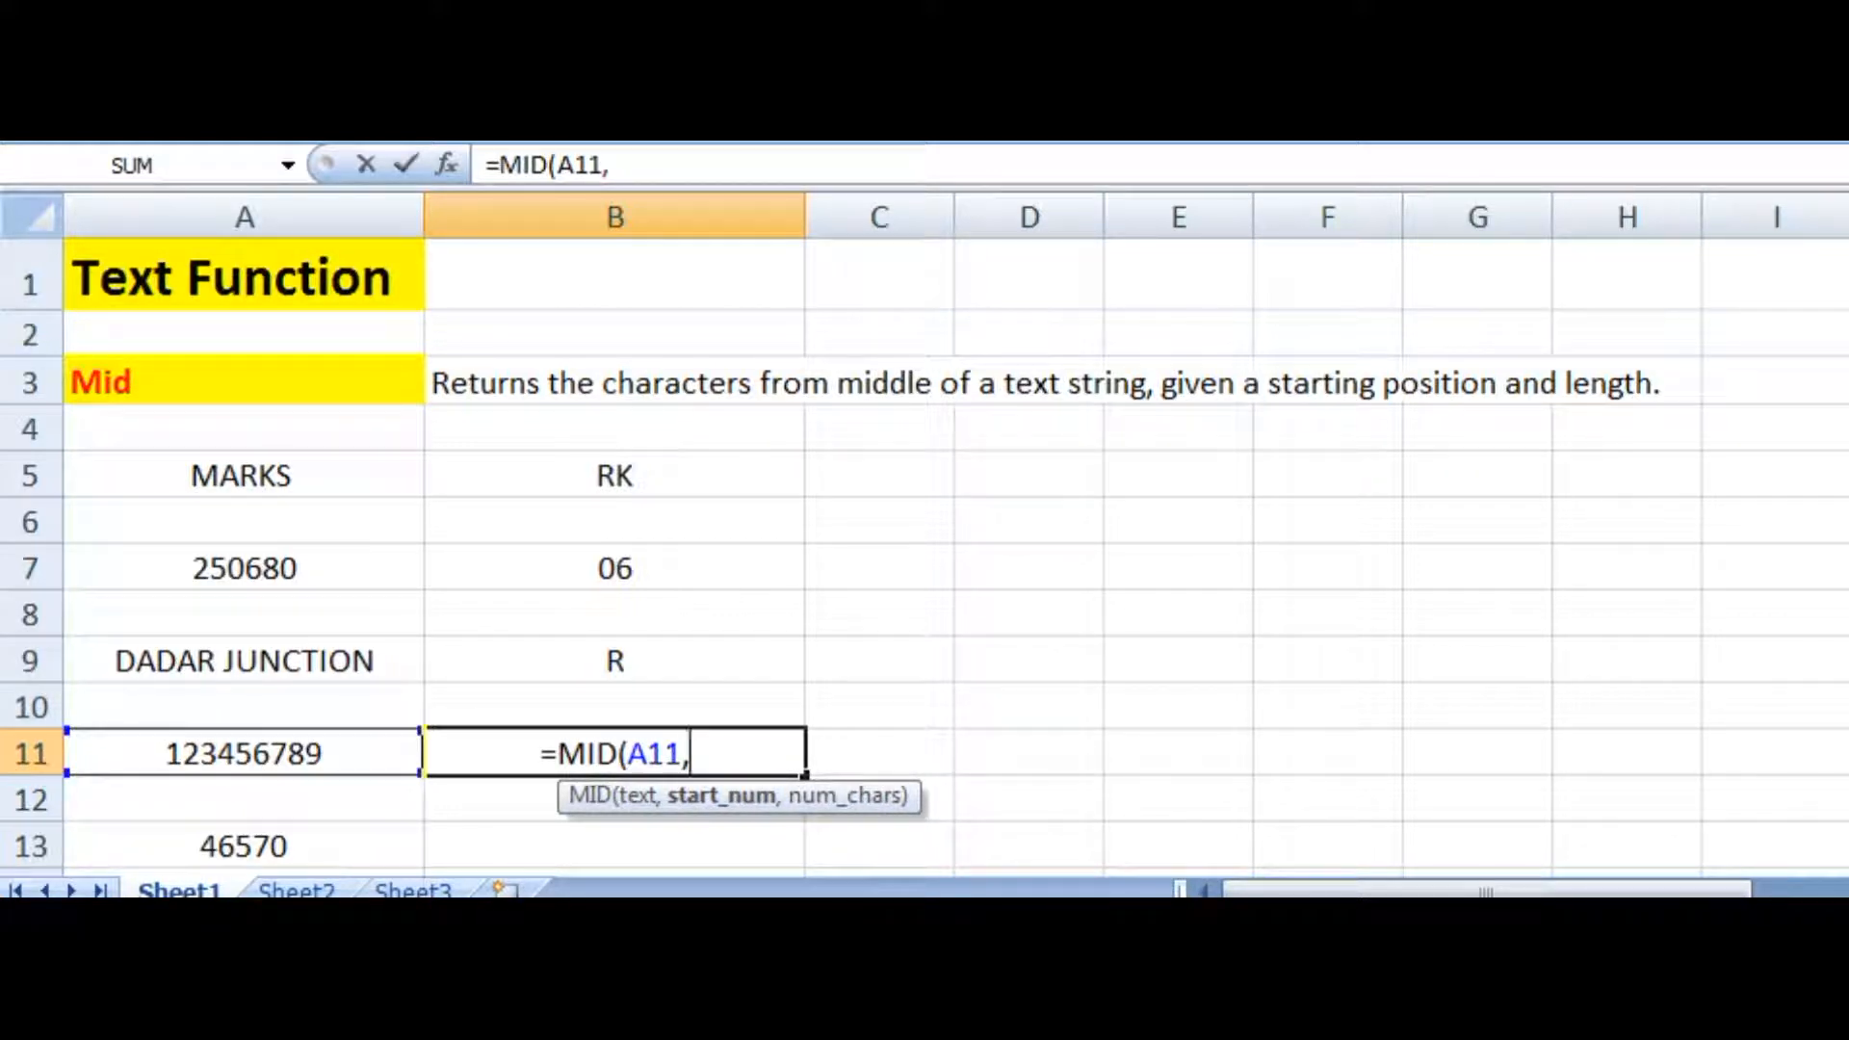
{"action": "type", "text": "6"}
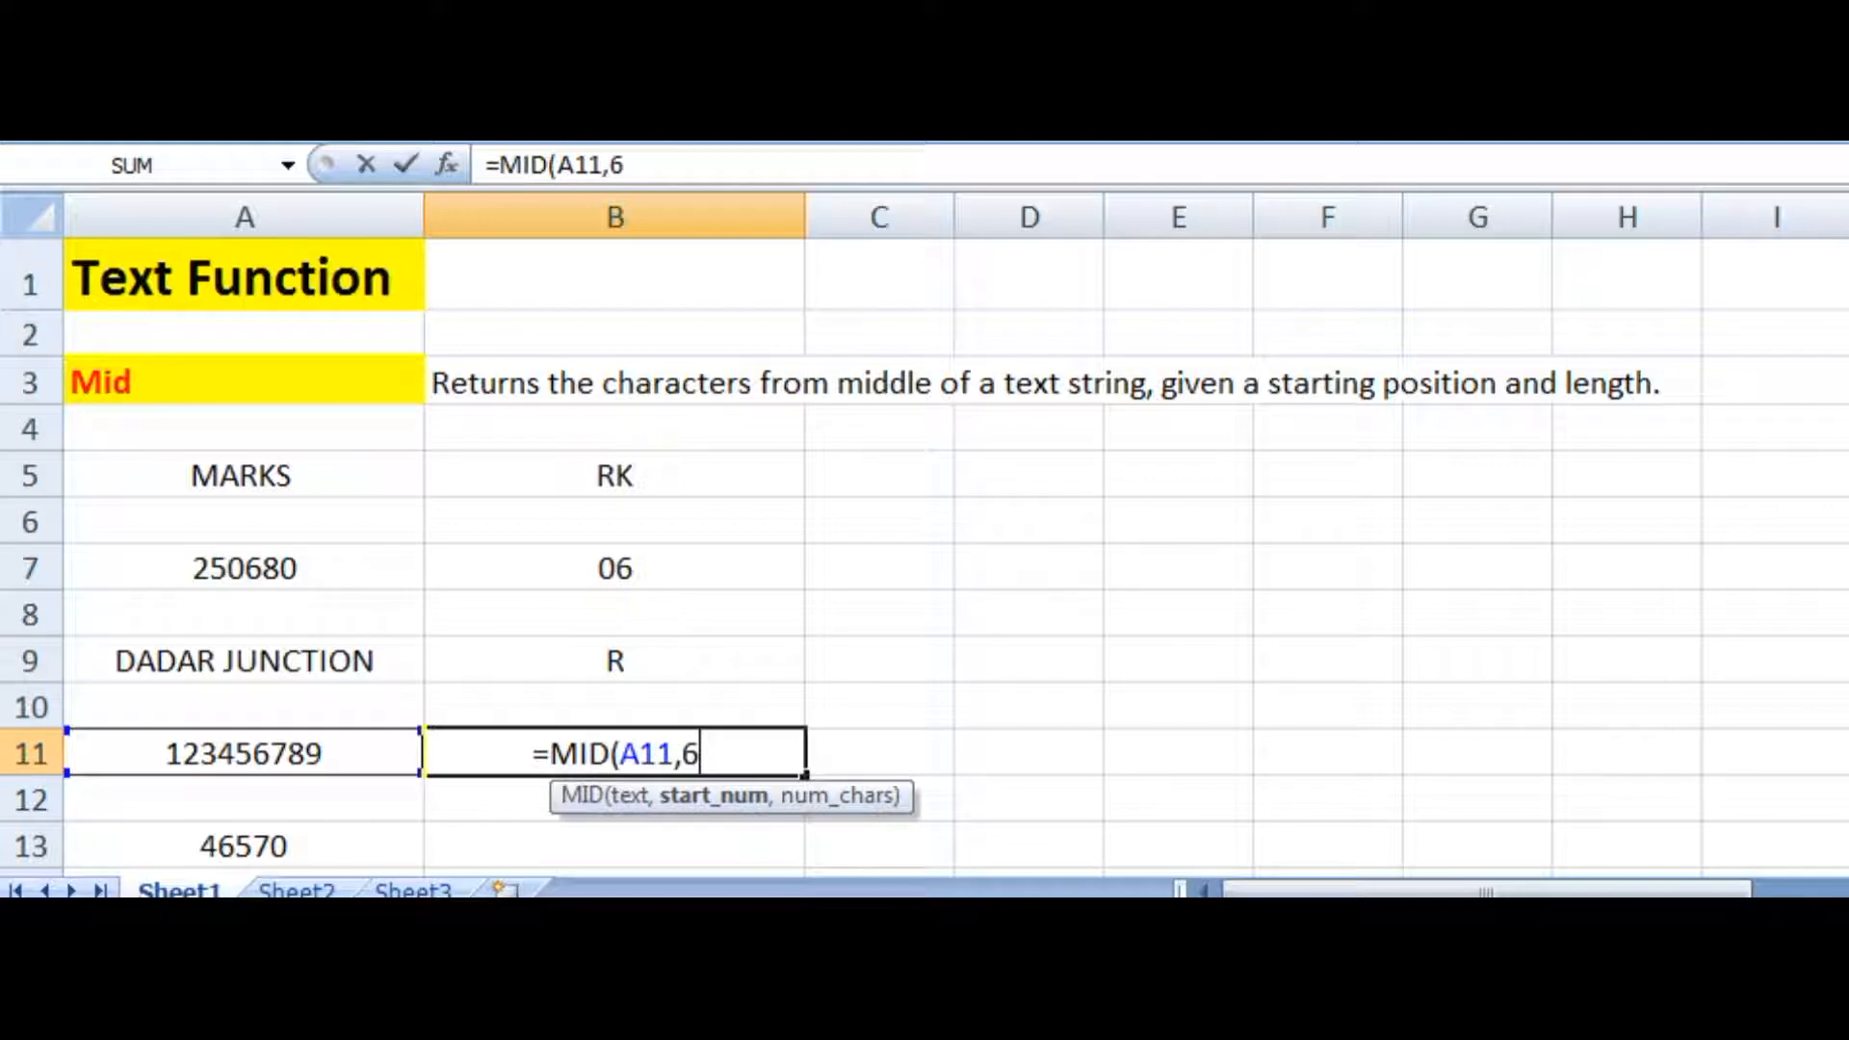
{"action": "type", "text": ","}
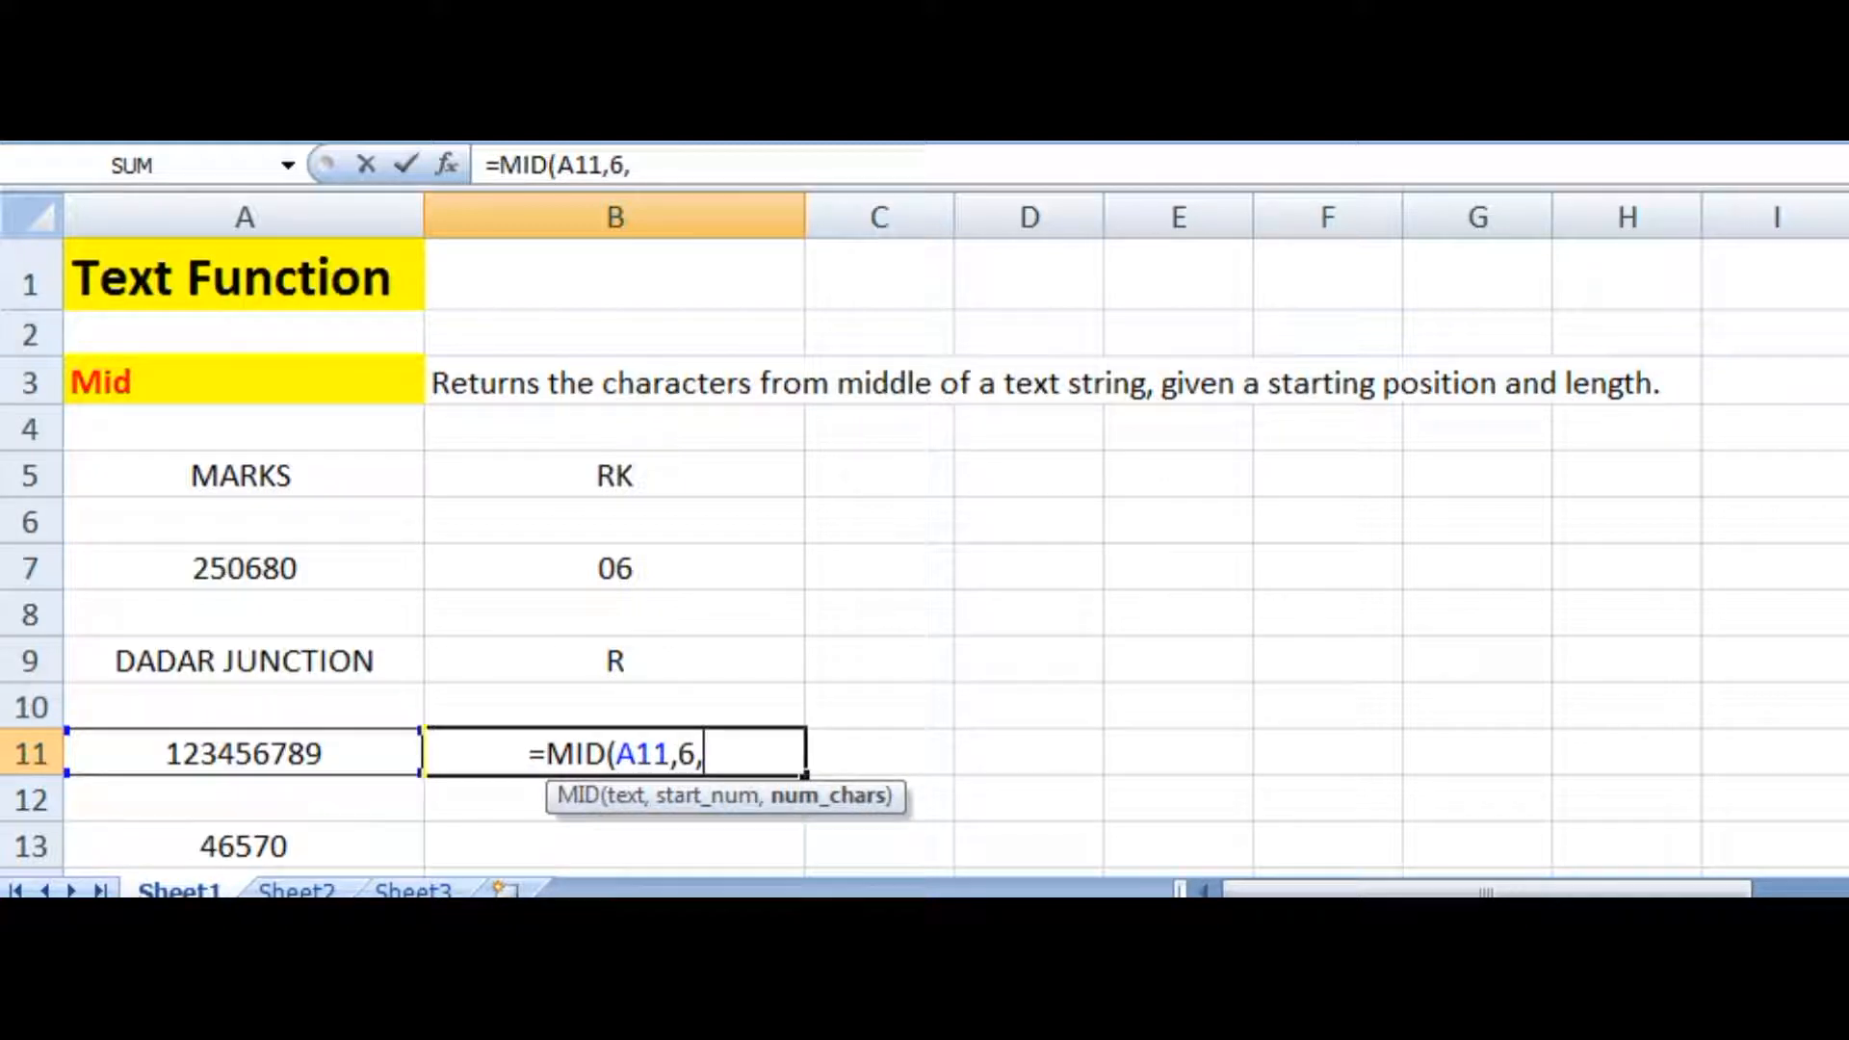
{"action": "type", "text": "1"}
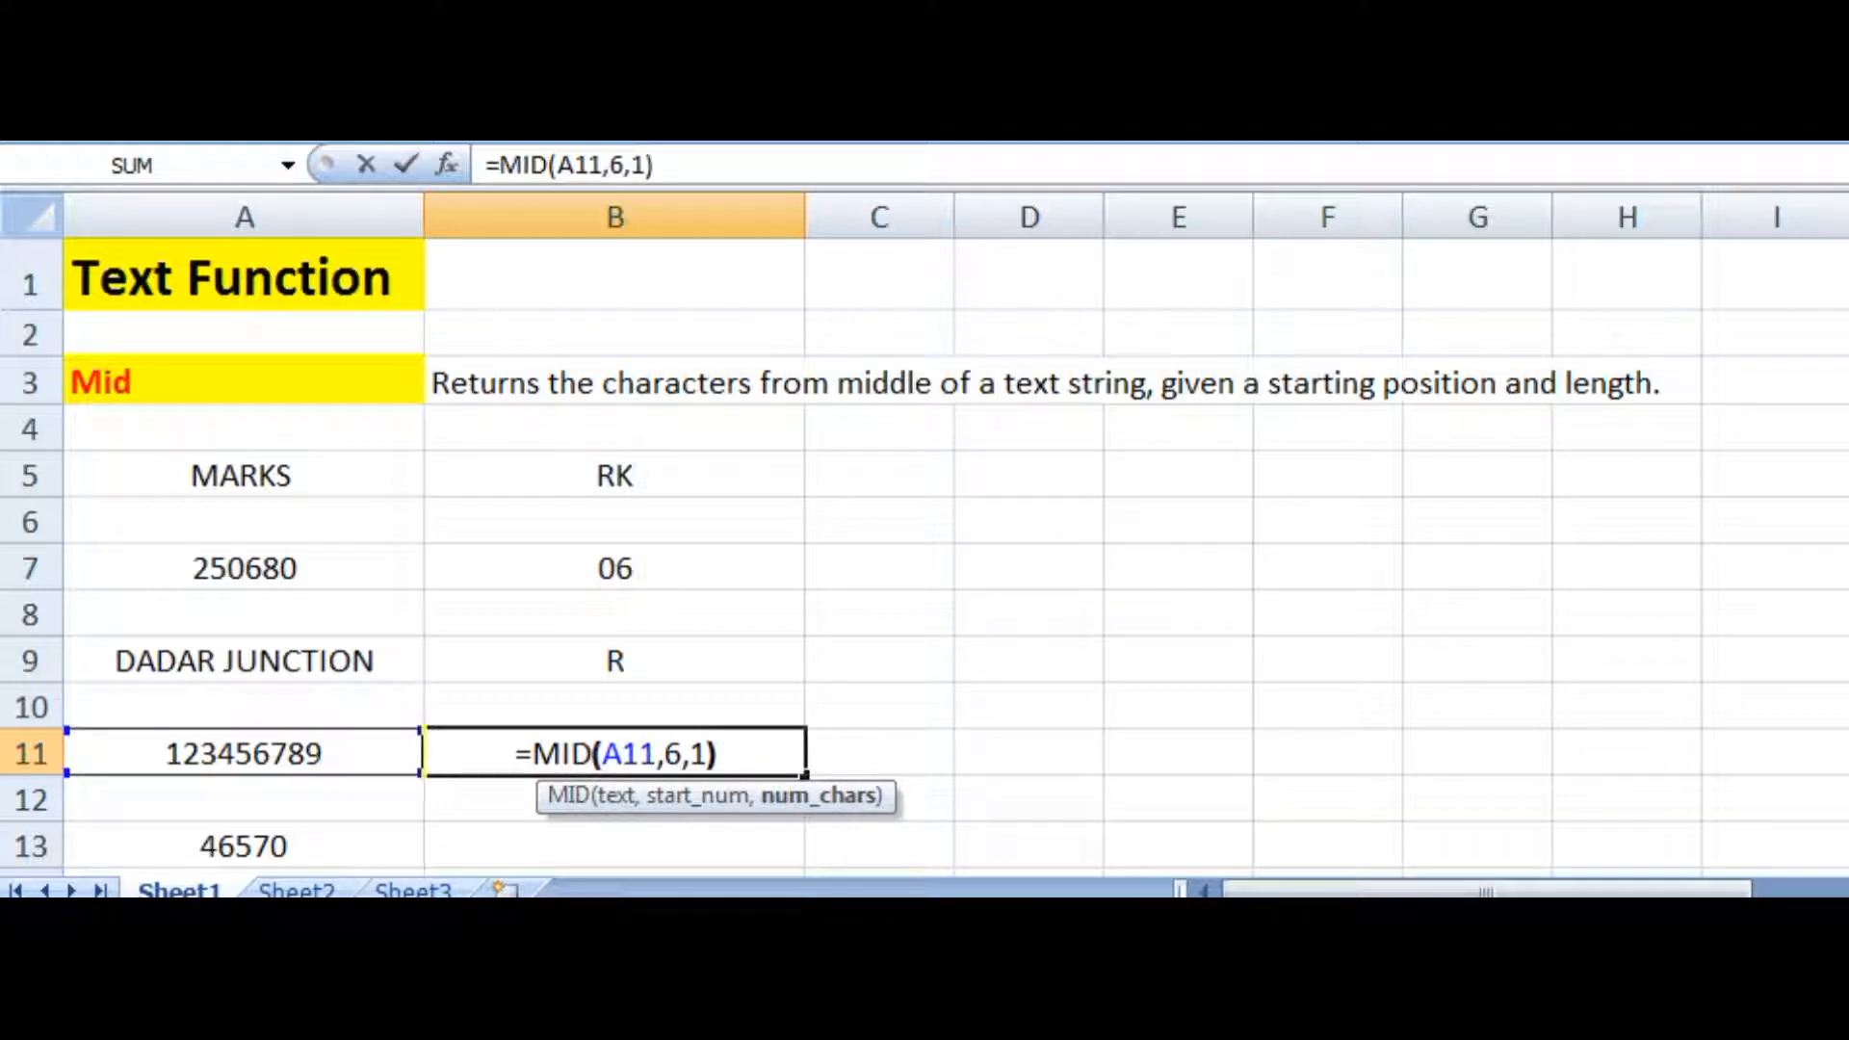
{"action": "key", "text": "Return"}
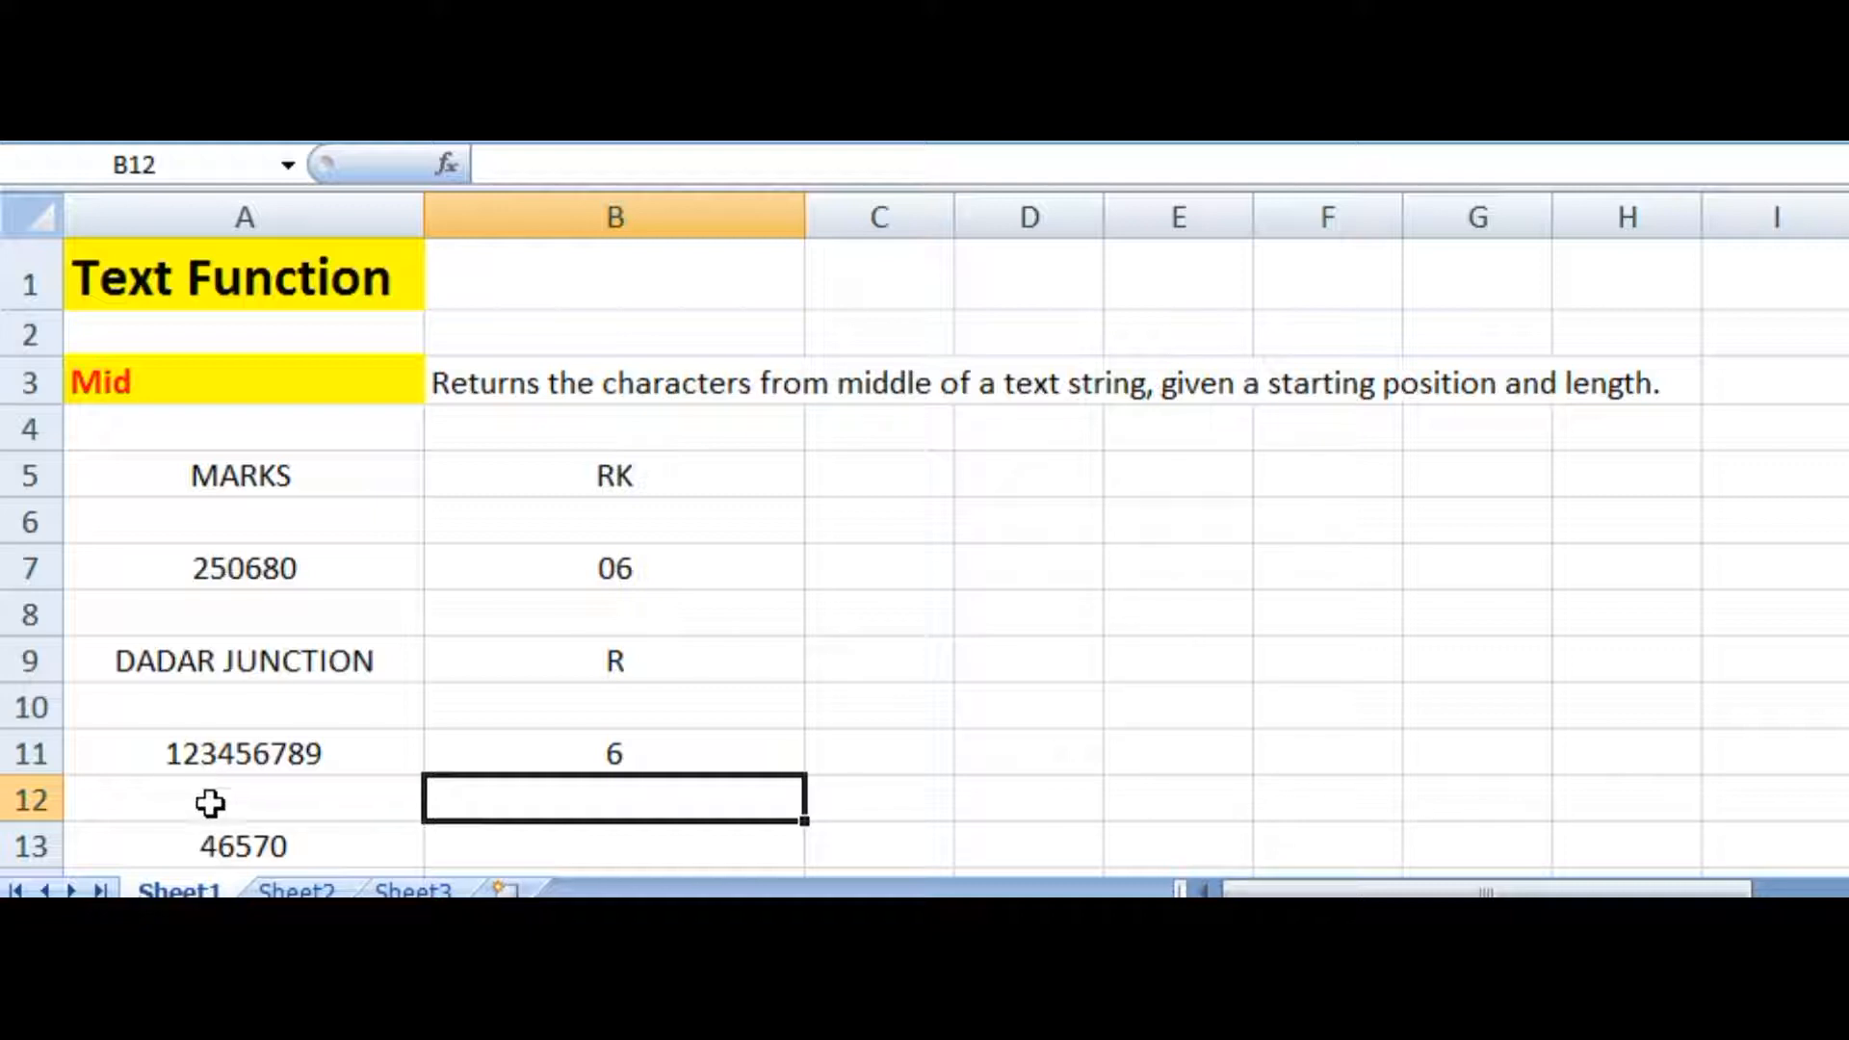
{"action": "left_click", "coordinate": [248, 848]}
{"action": "left_click", "coordinate": [275, 743]}
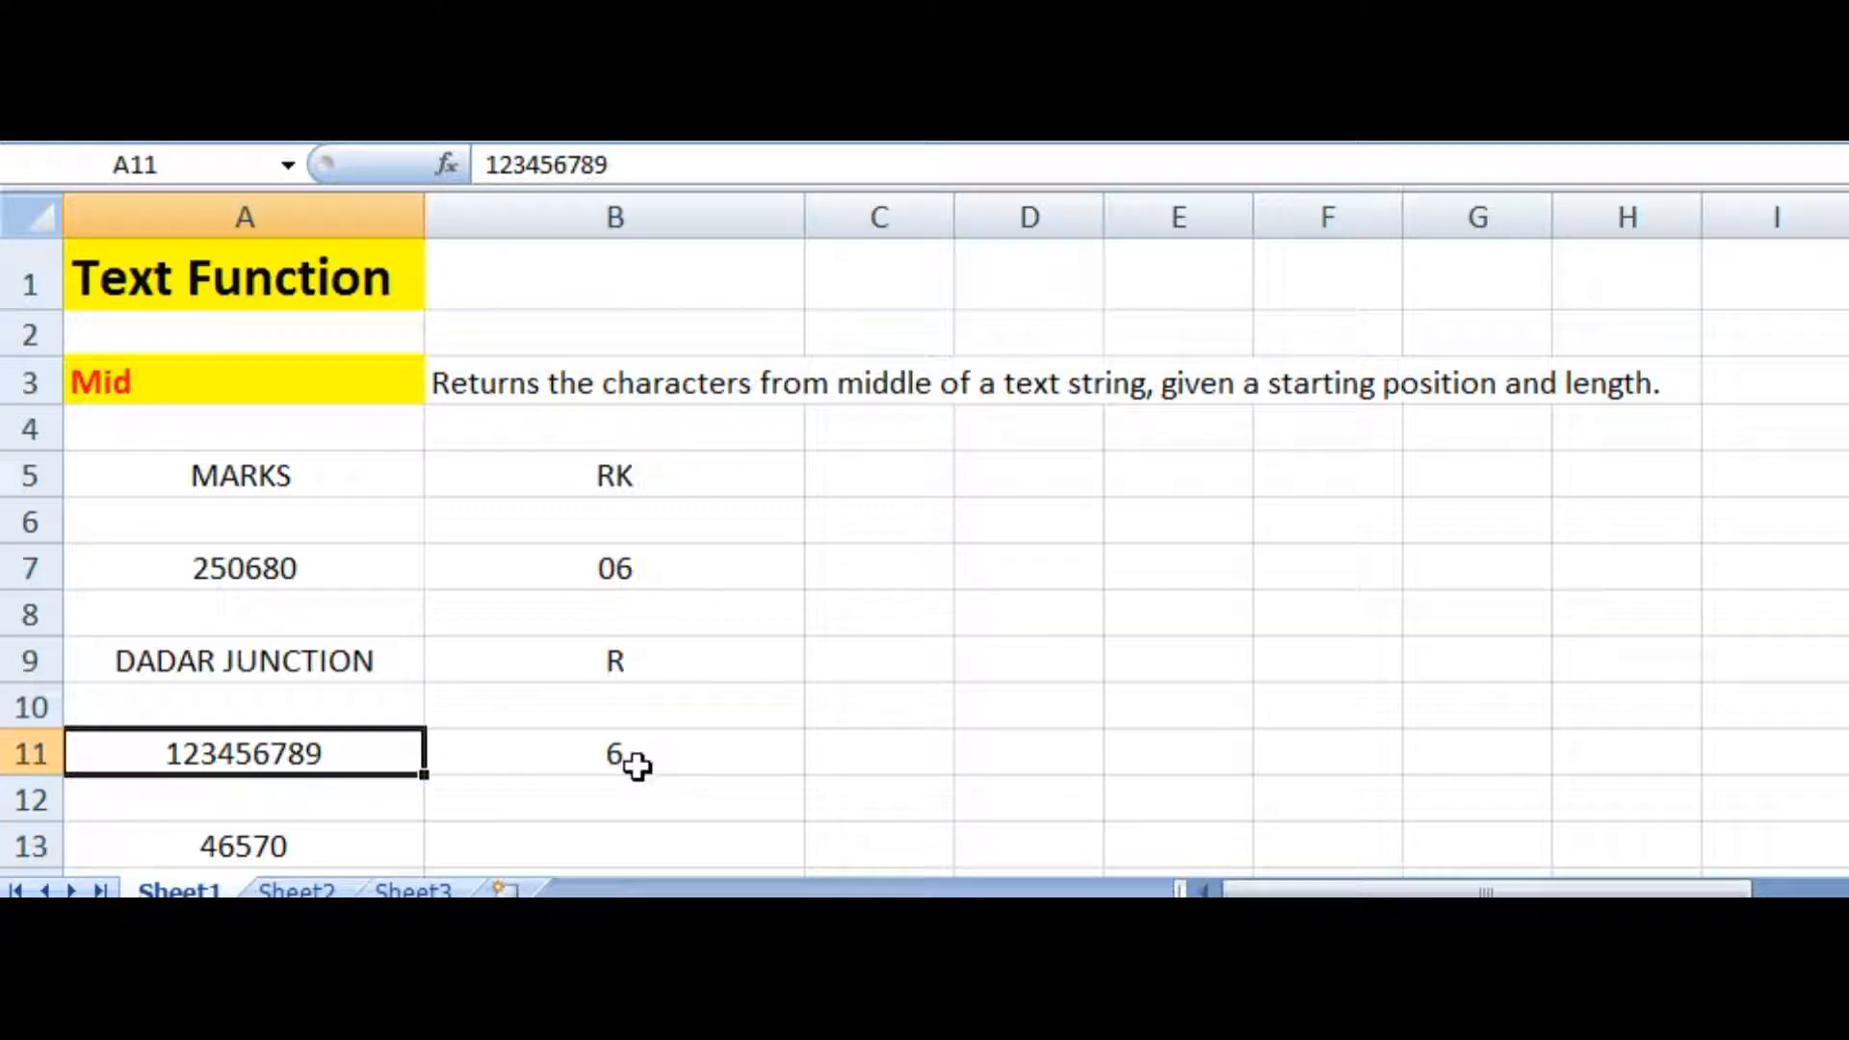
{"action": "left_click", "coordinate": [674, 760]}
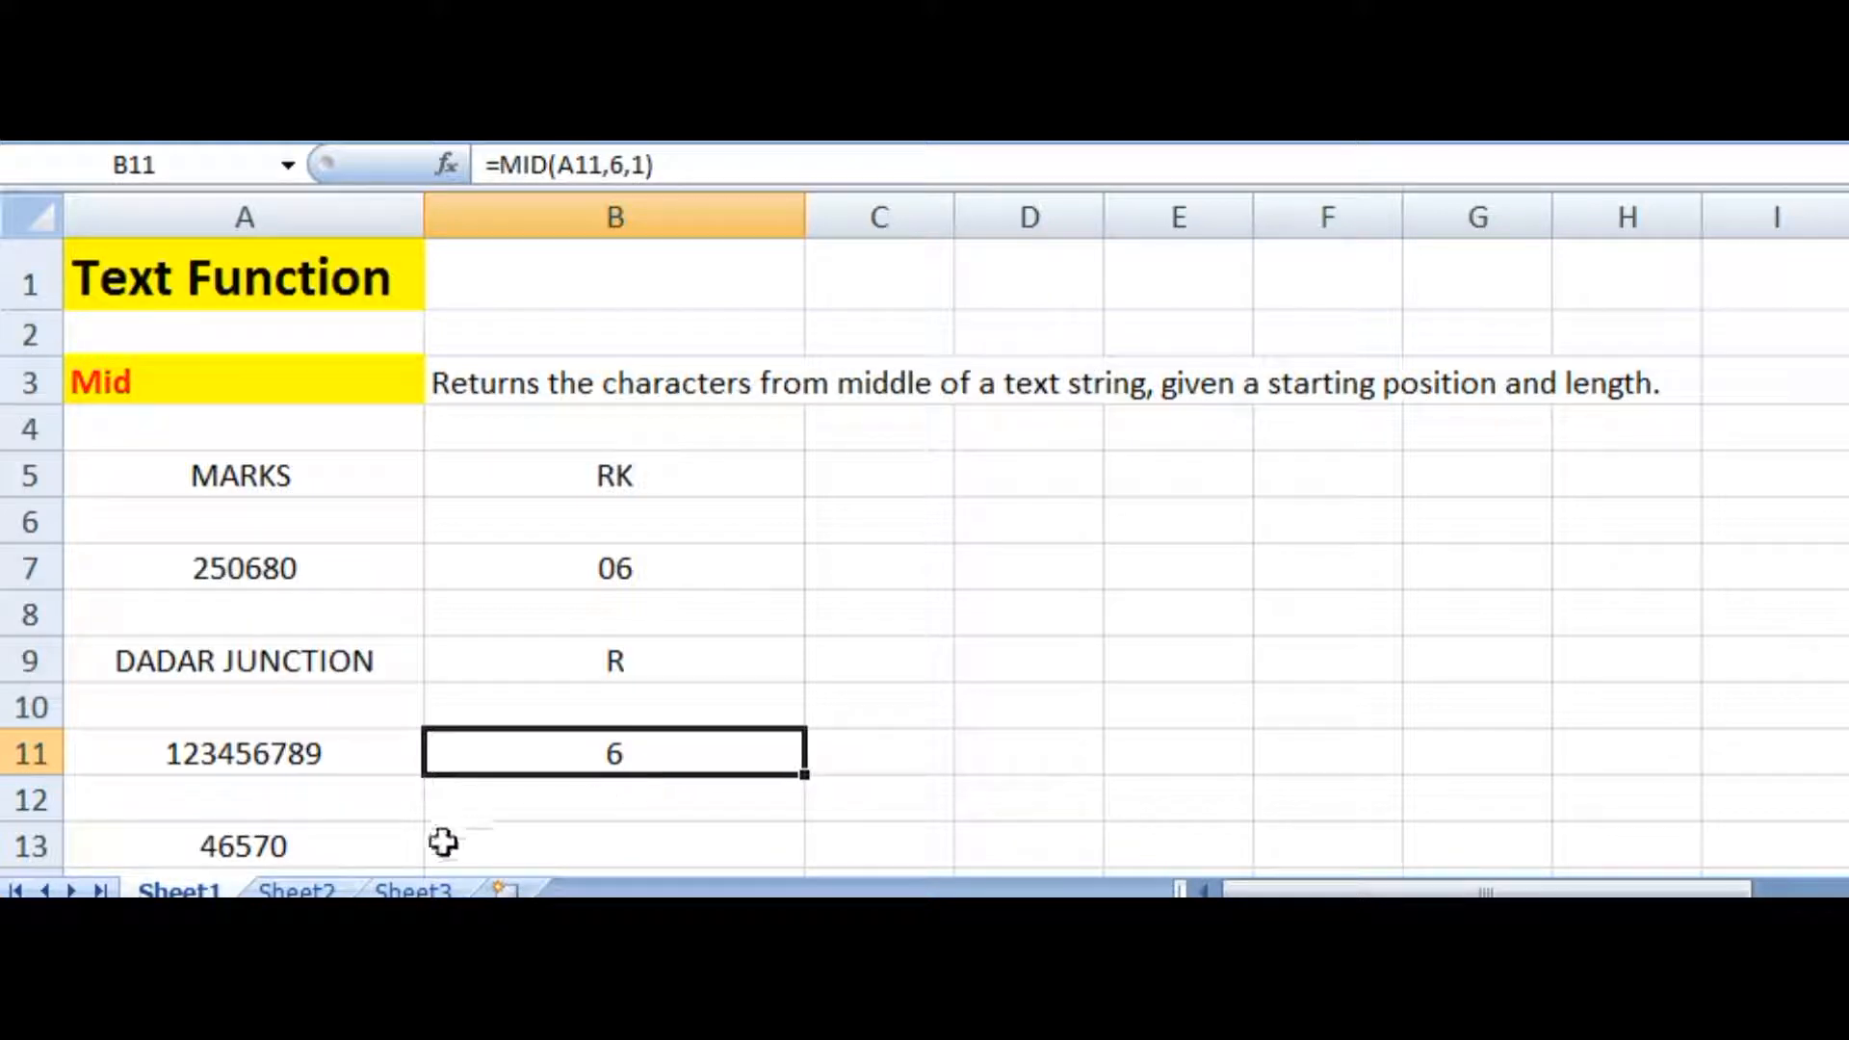
Enter =MID(A13,4,2) in cell B13 to extract two digits from the number in A13, starting at the fourth.
{"action": "left_click", "coordinate": [334, 848]}
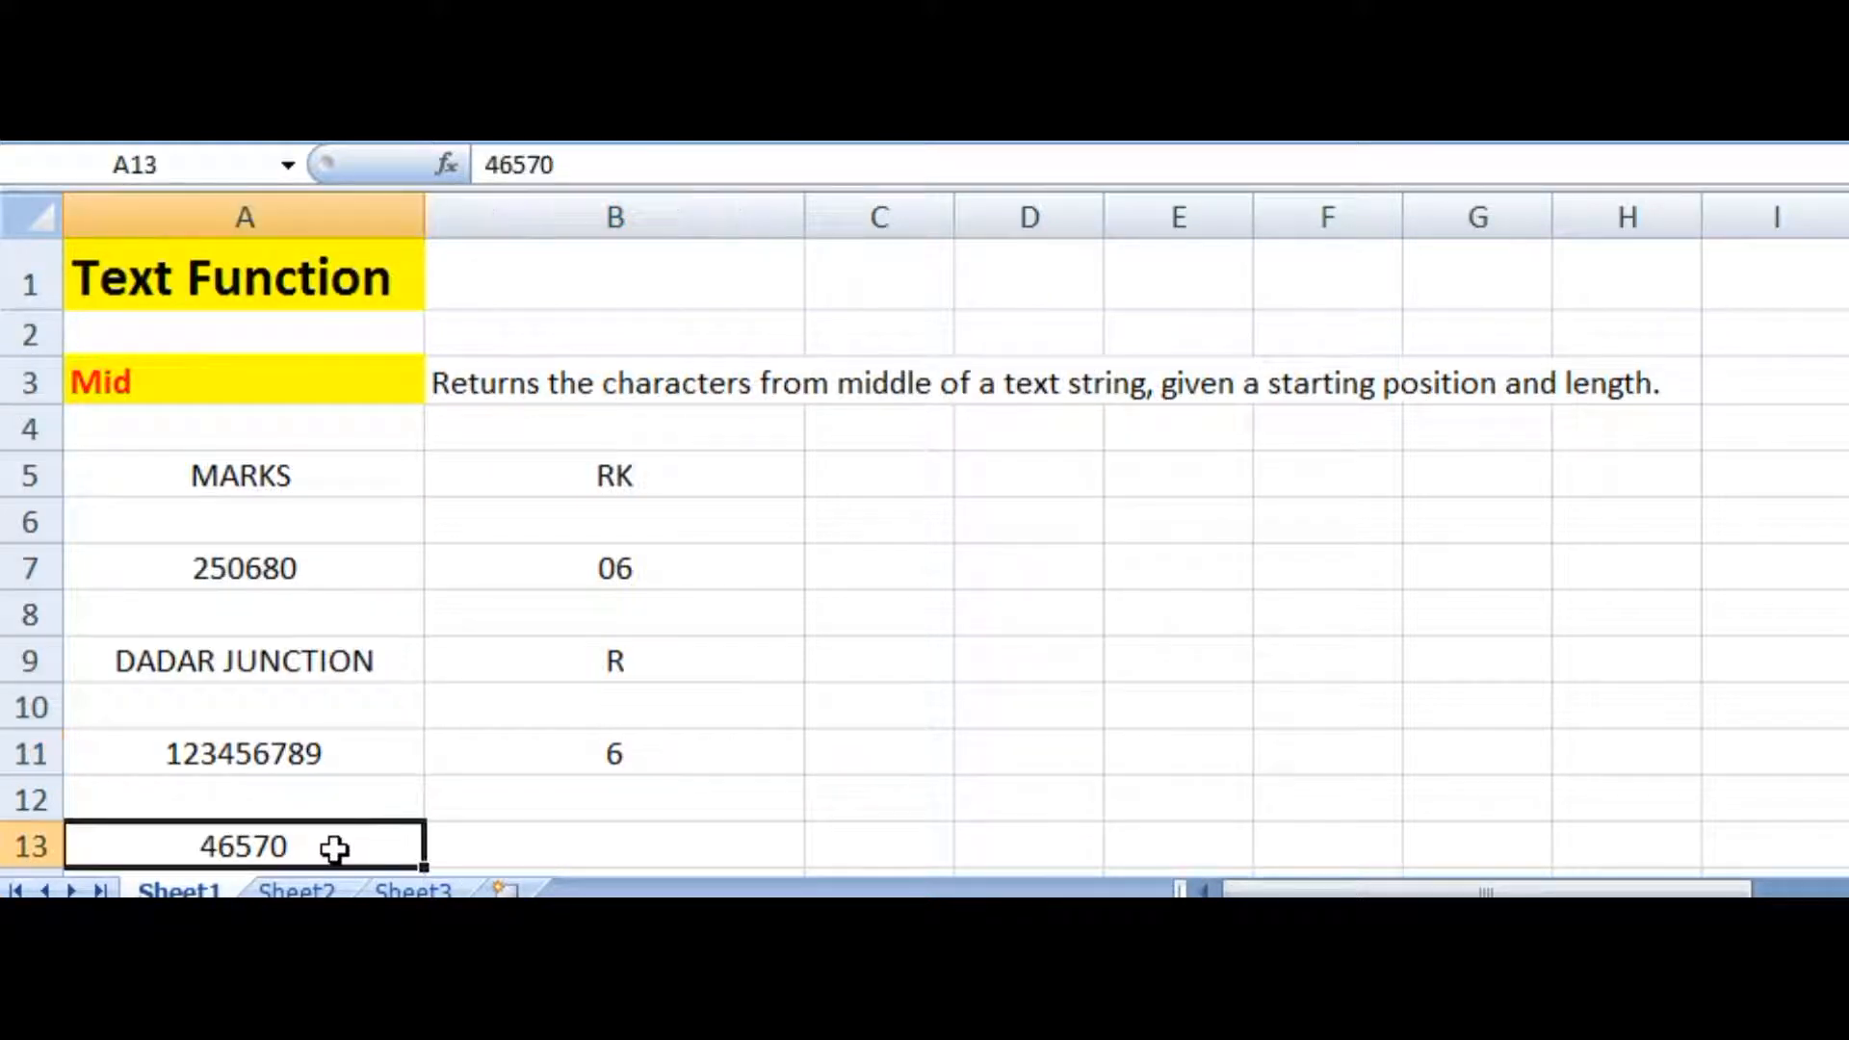
{"action": "left_click", "coordinate": [579, 849]}
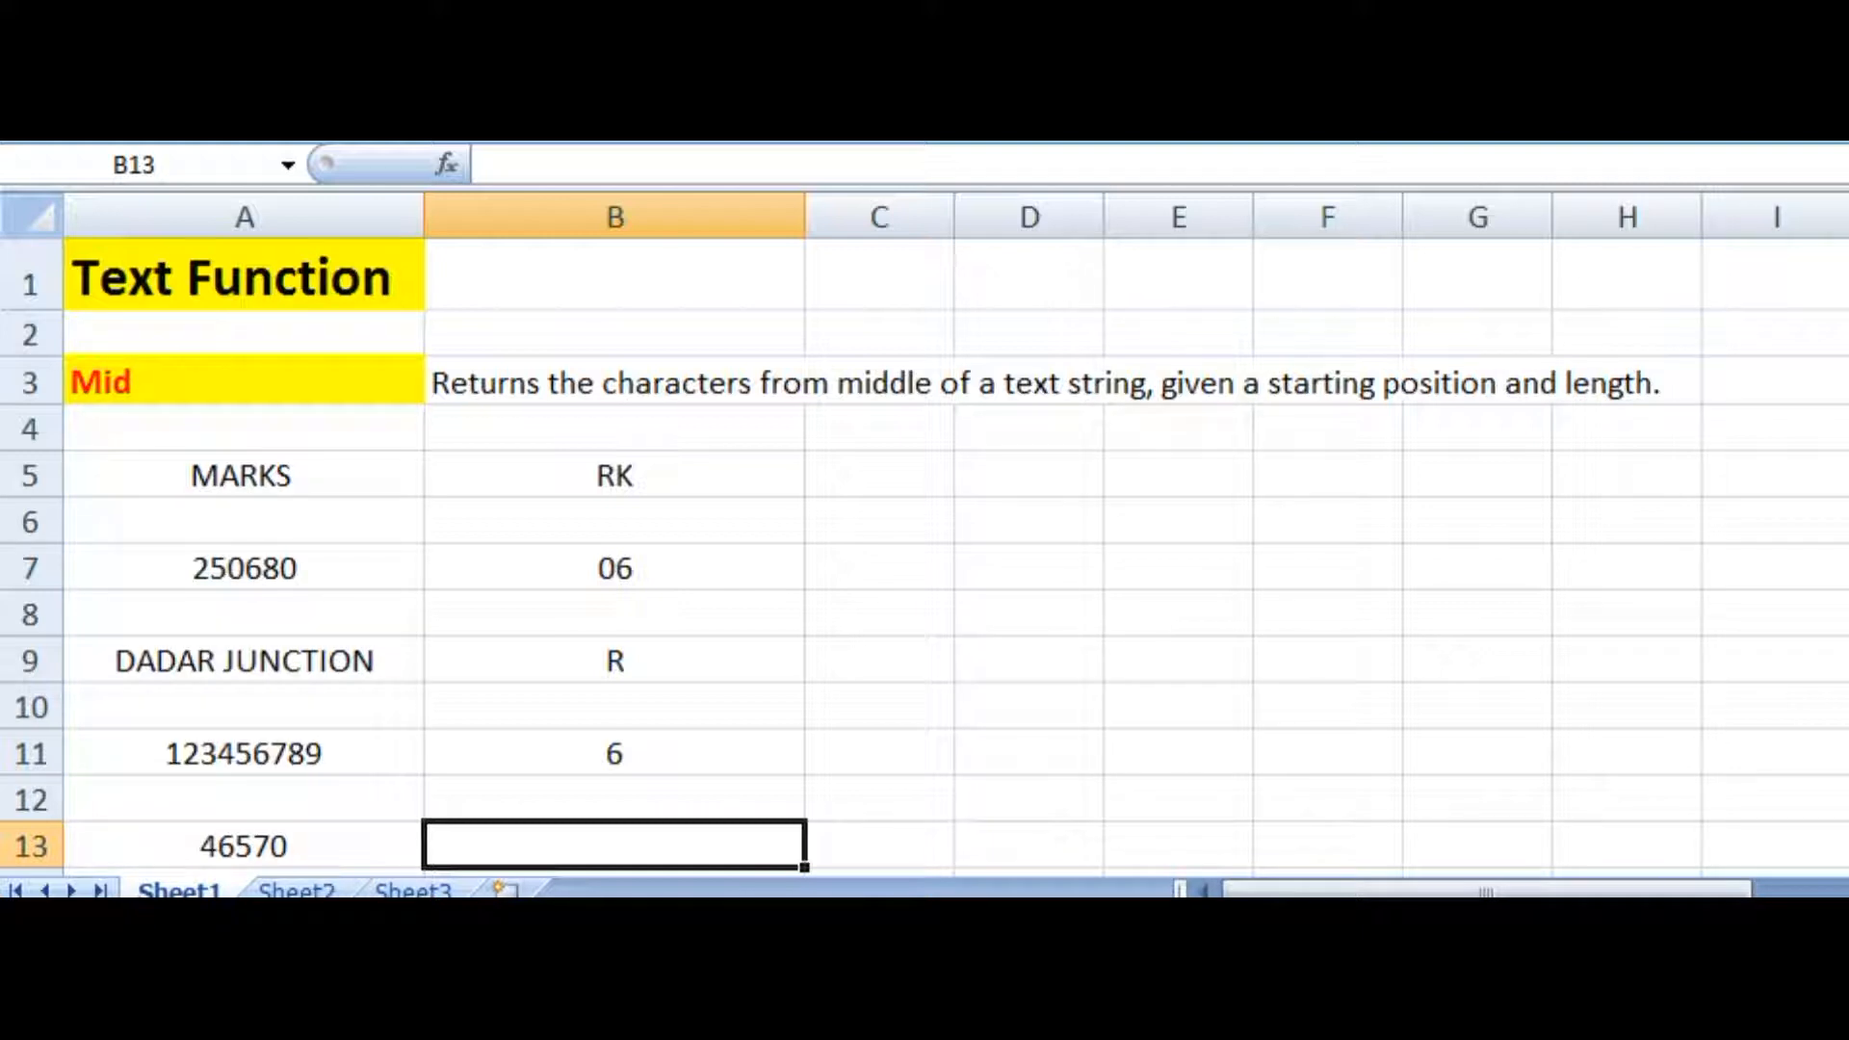
{"action": "type", "text": "="}
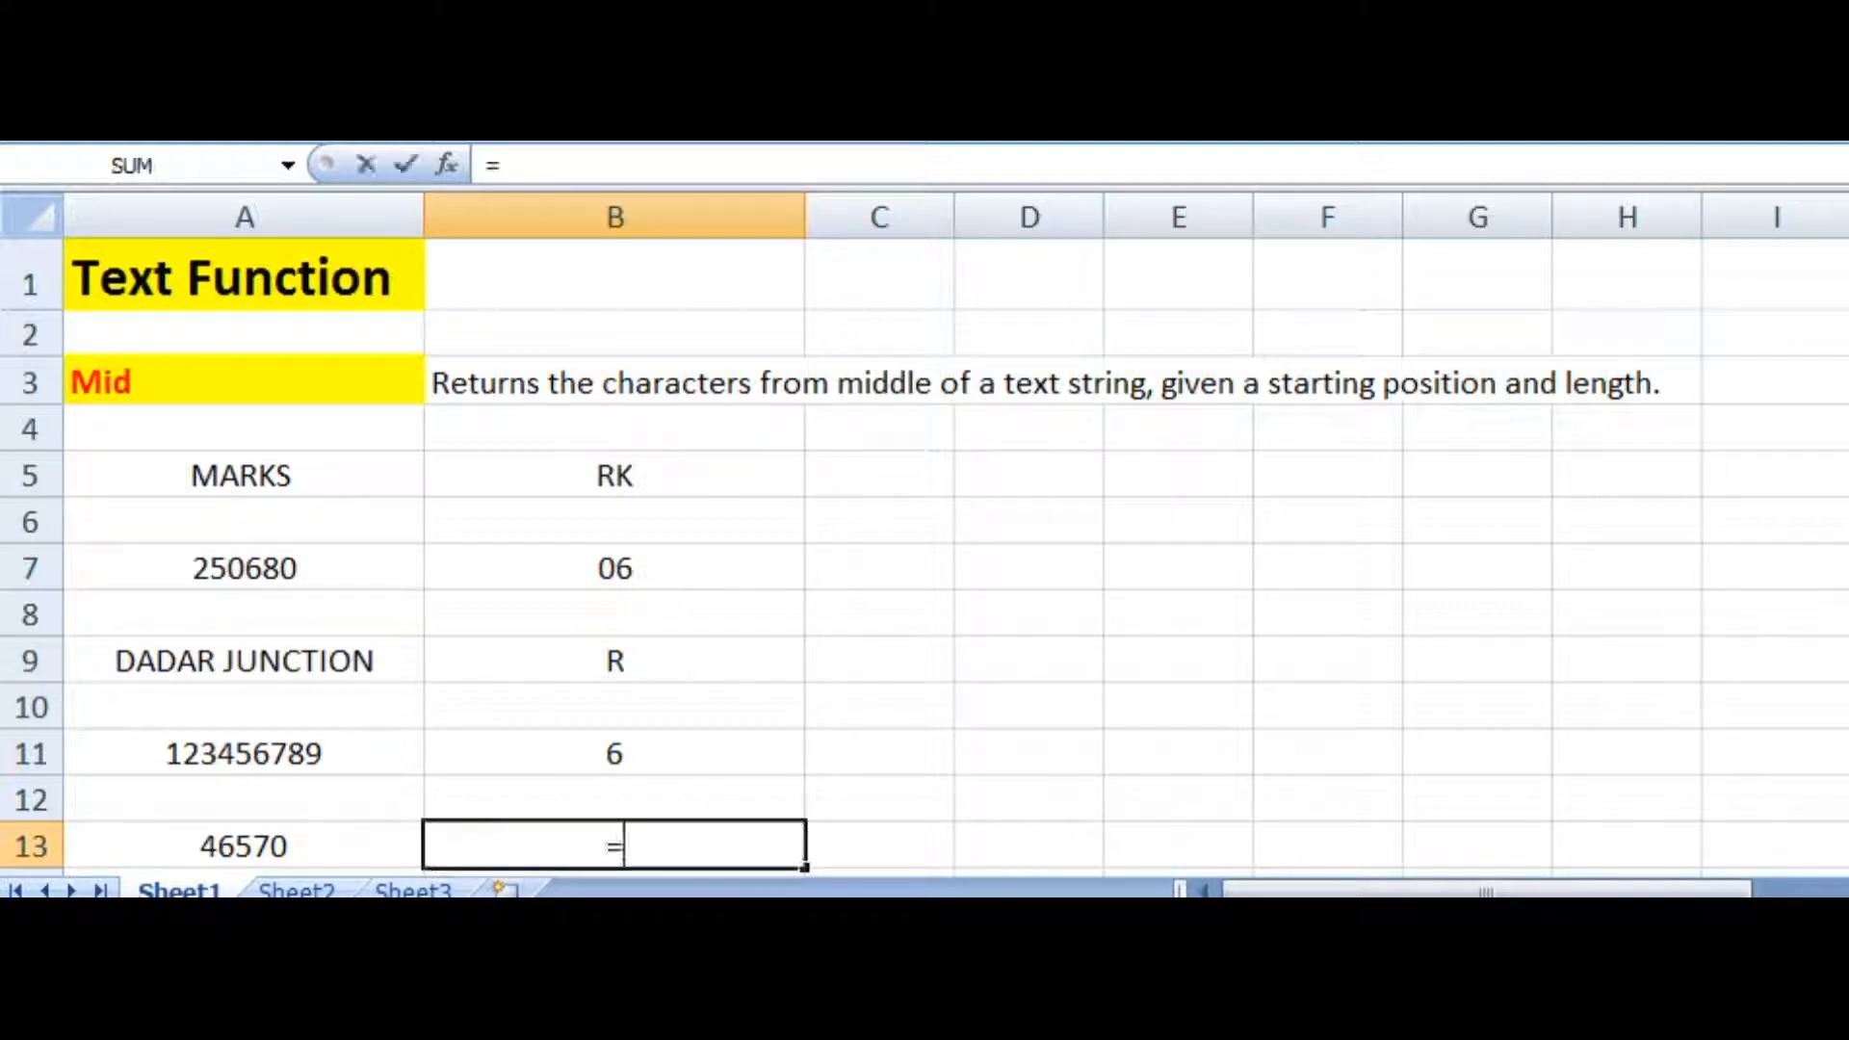
{"action": "type", "text": "m"}
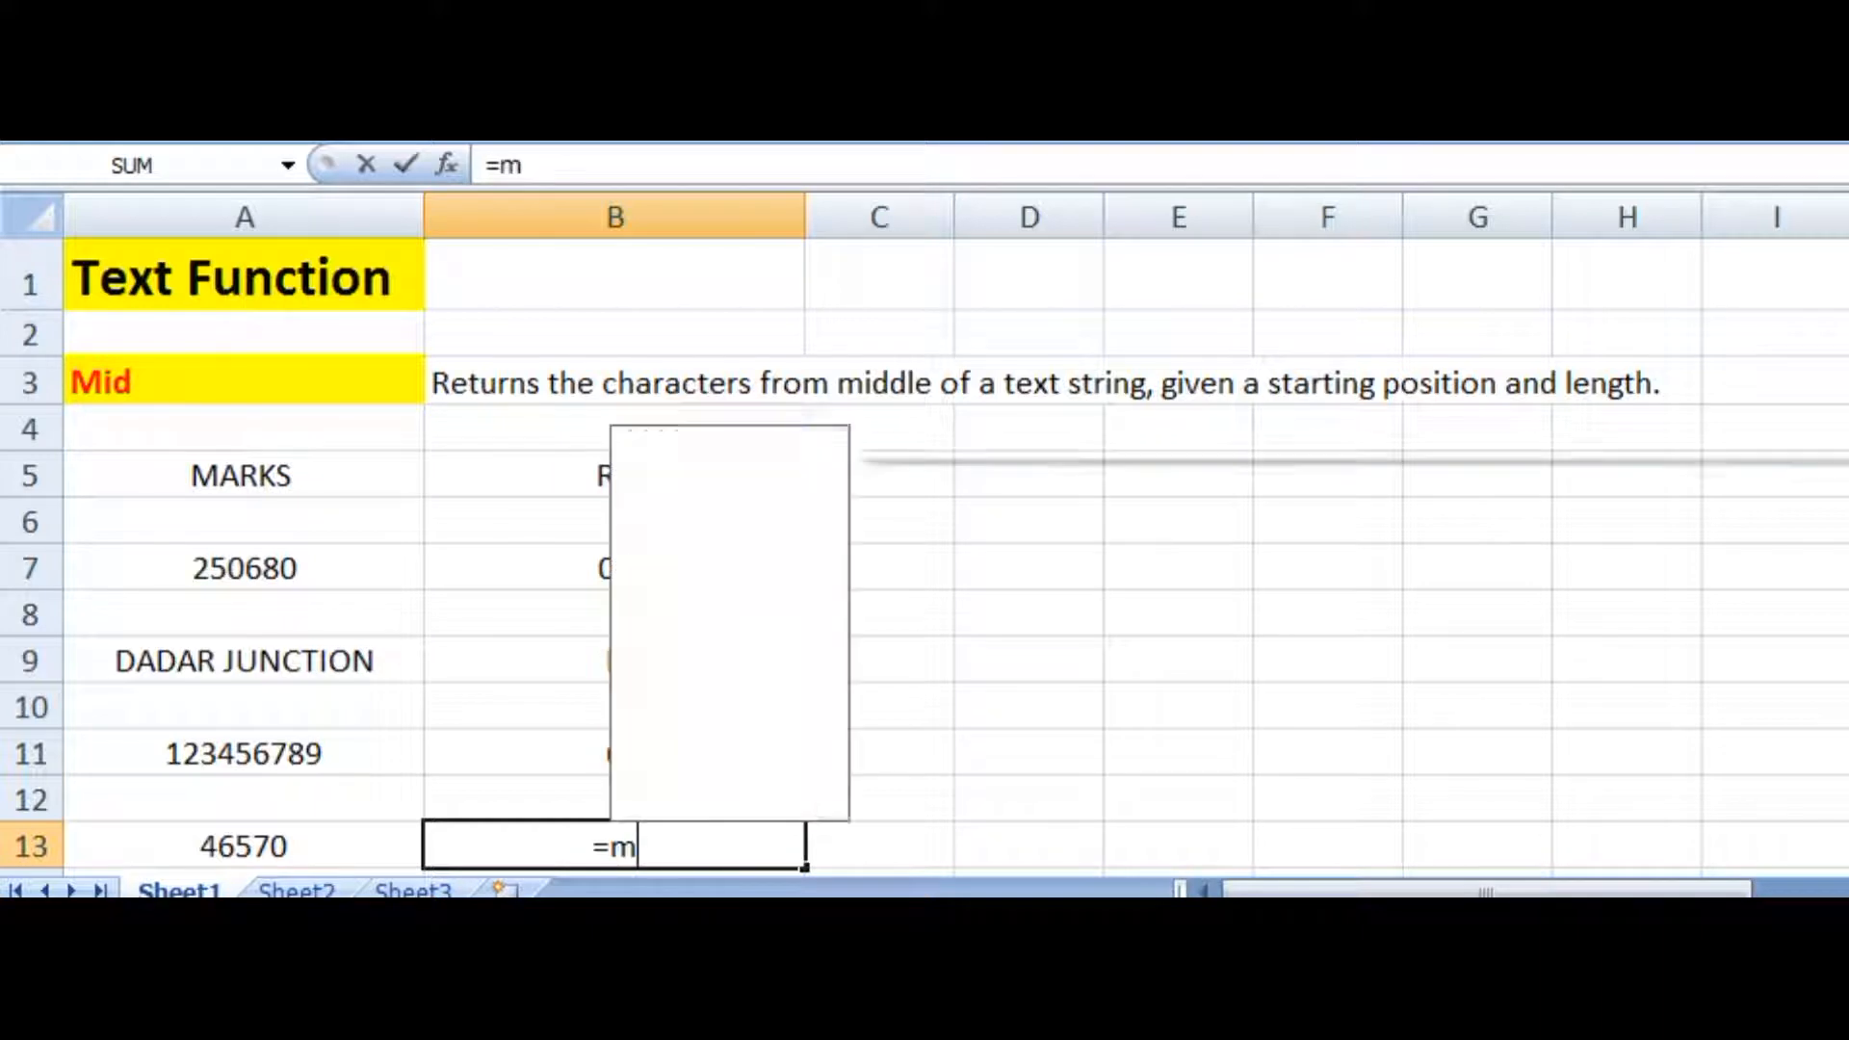
{"action": "type", "text": "iD"}
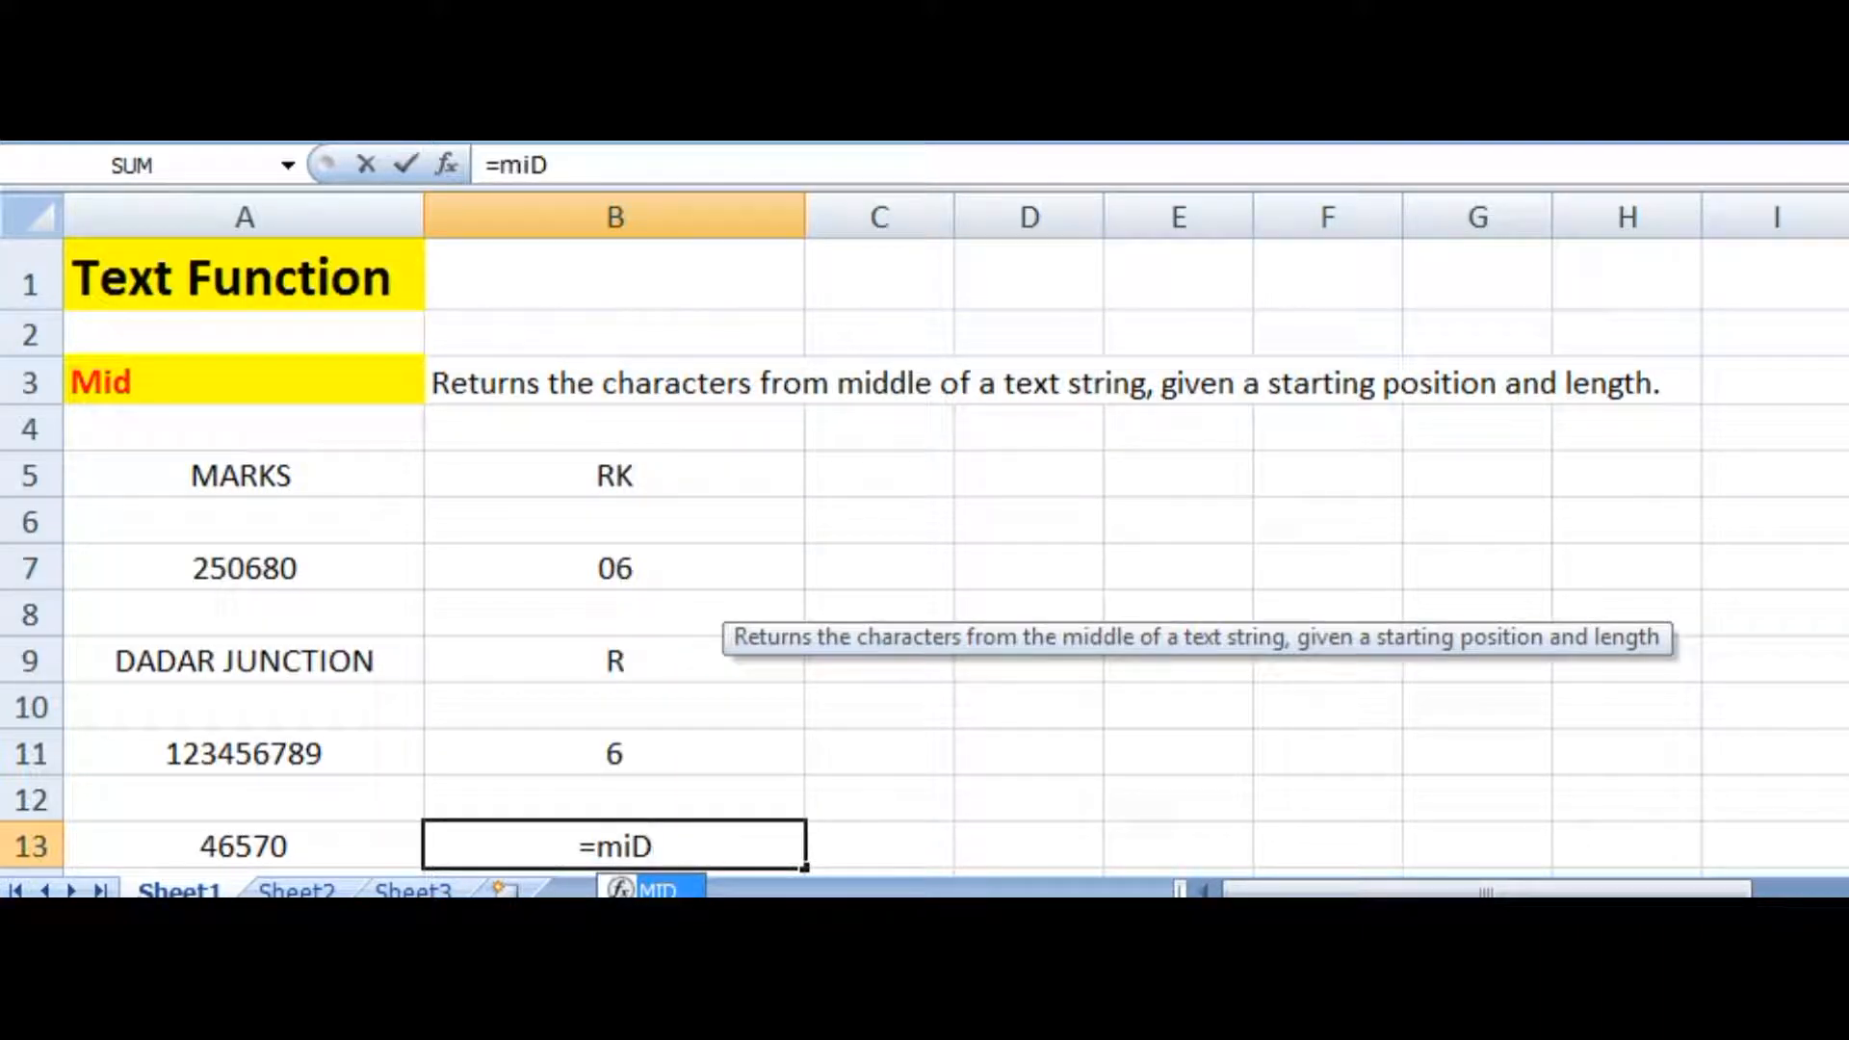
{"action": "type", "text": "("}
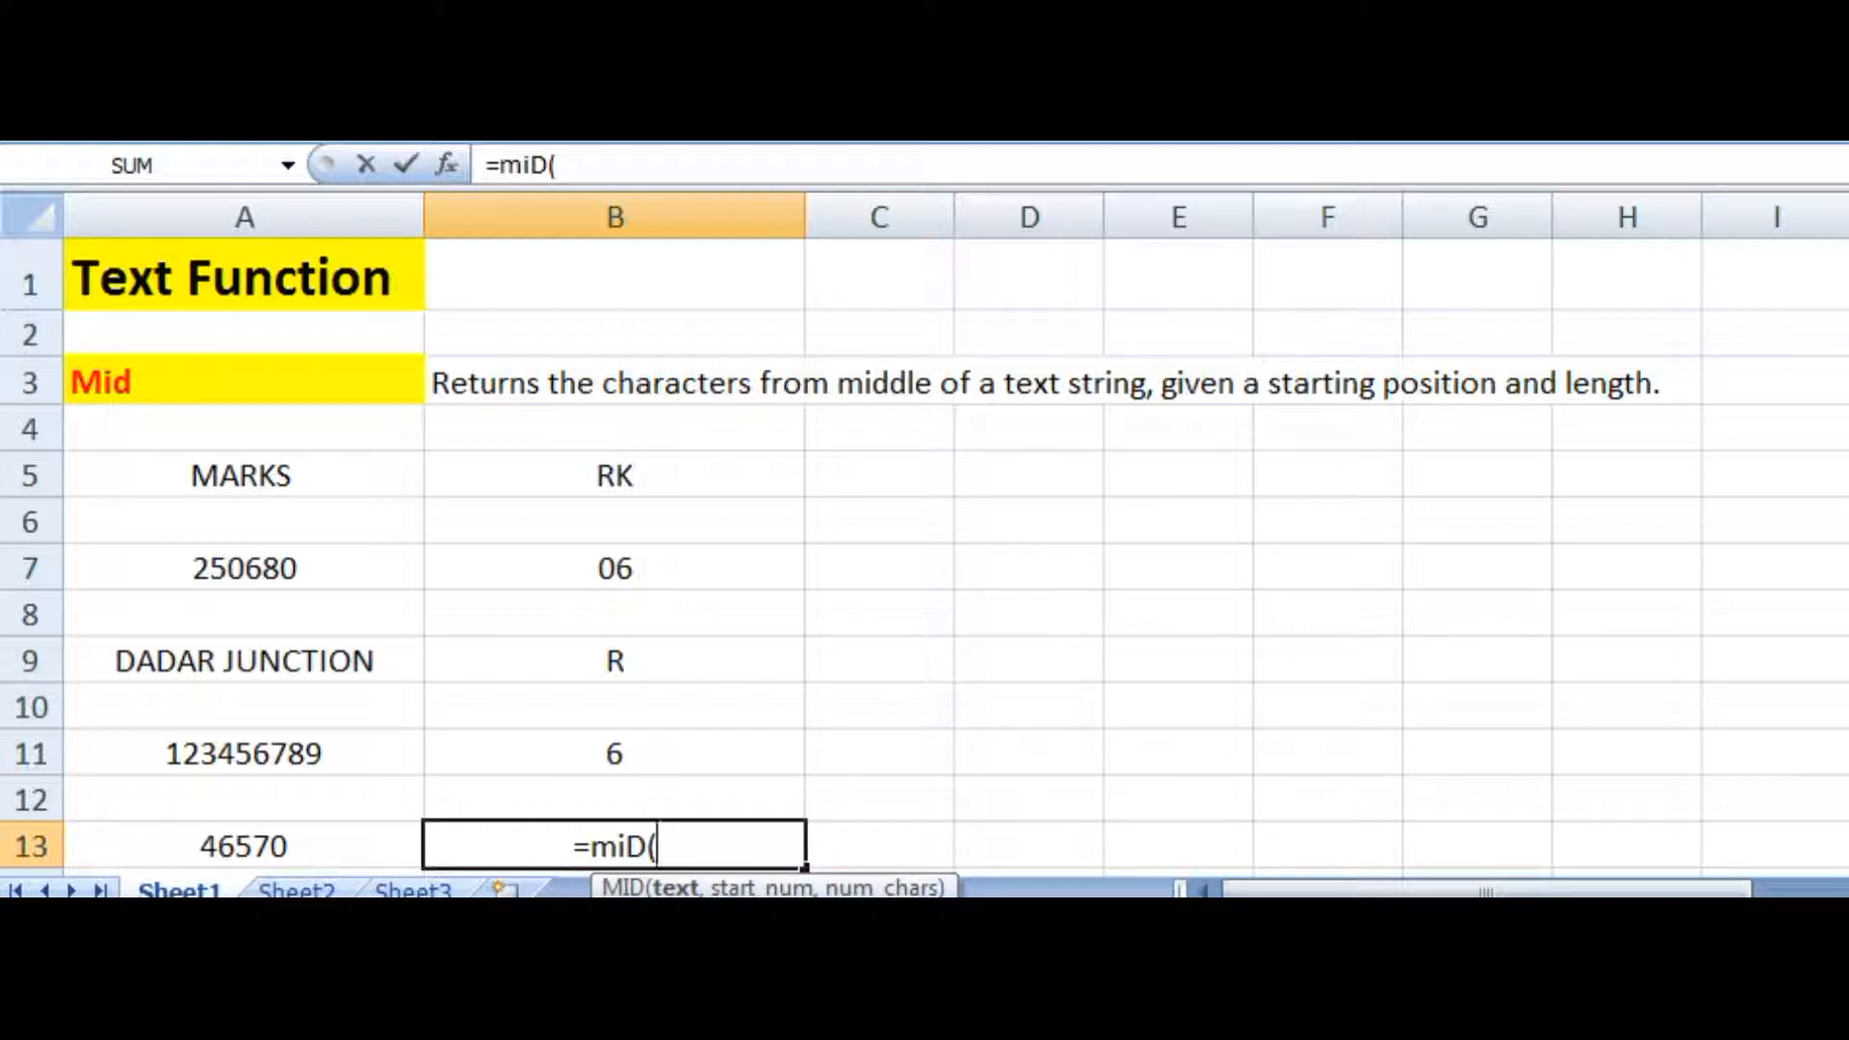
{"action": "left_click", "coordinate": [363, 829]}
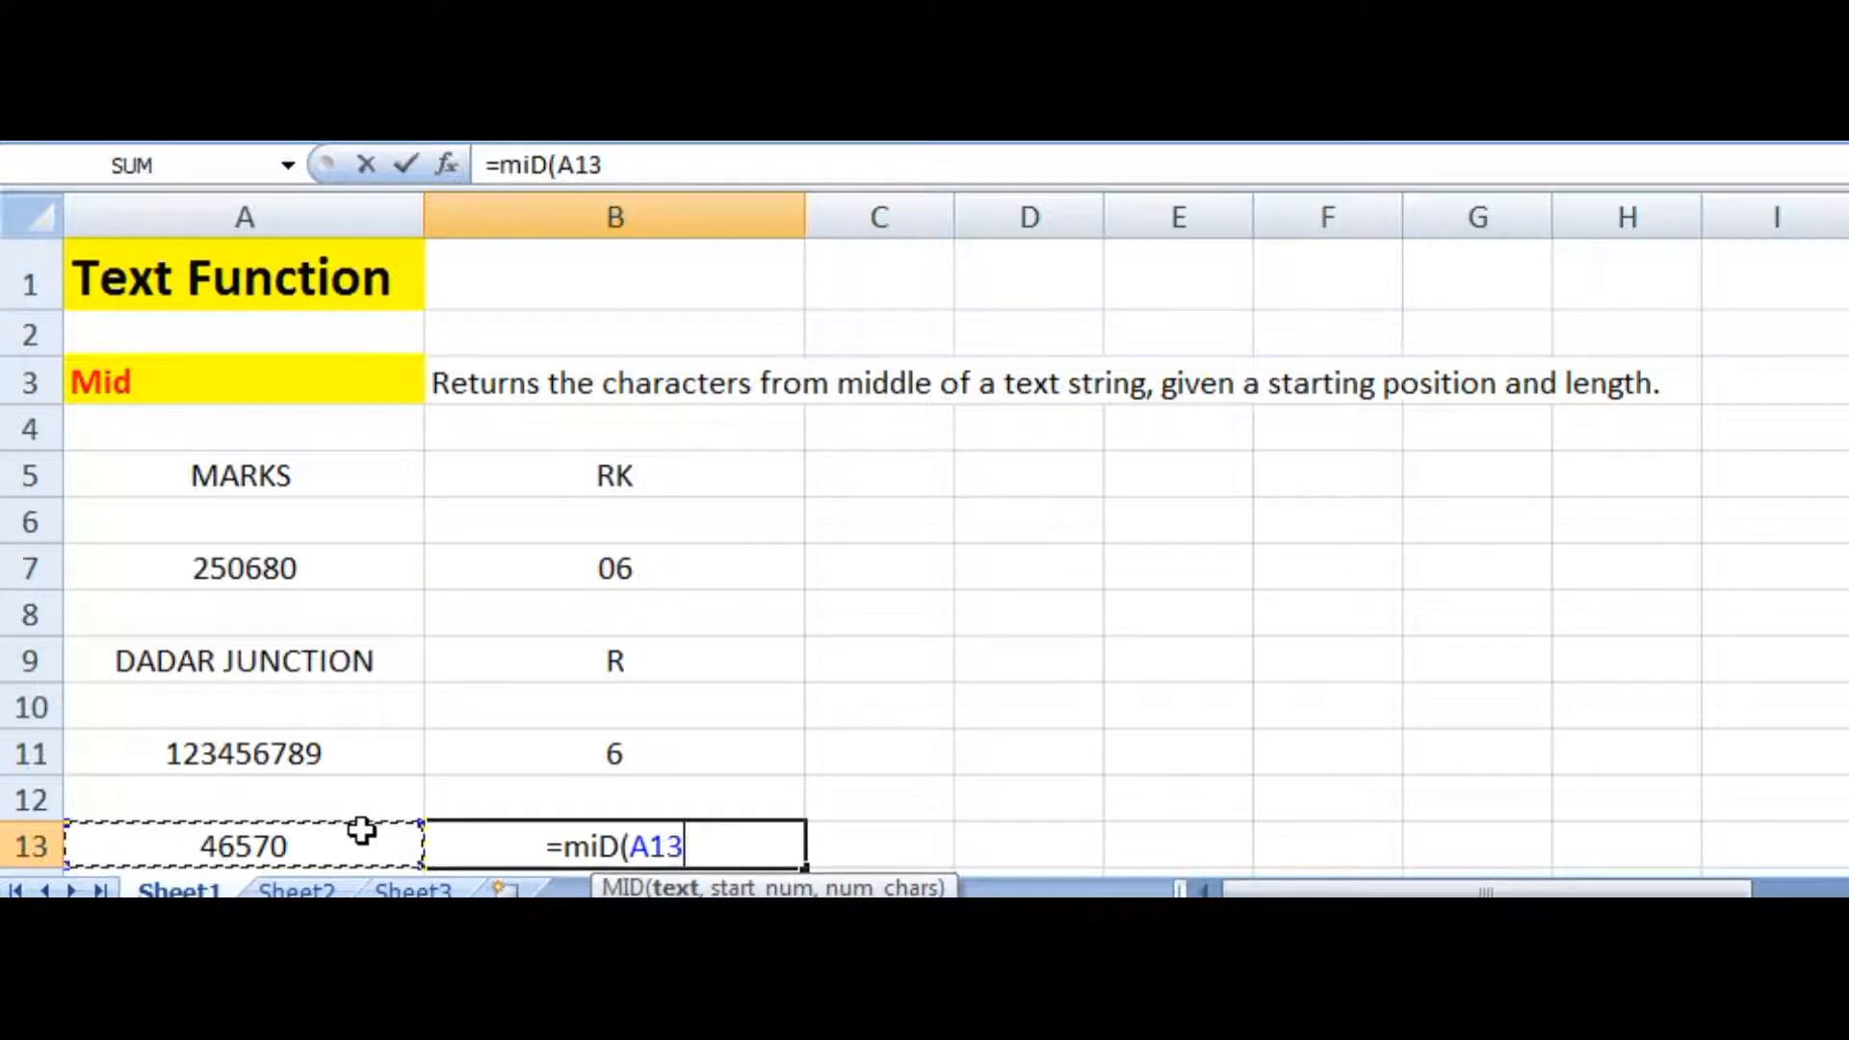
{"action": "type", "text": ","}
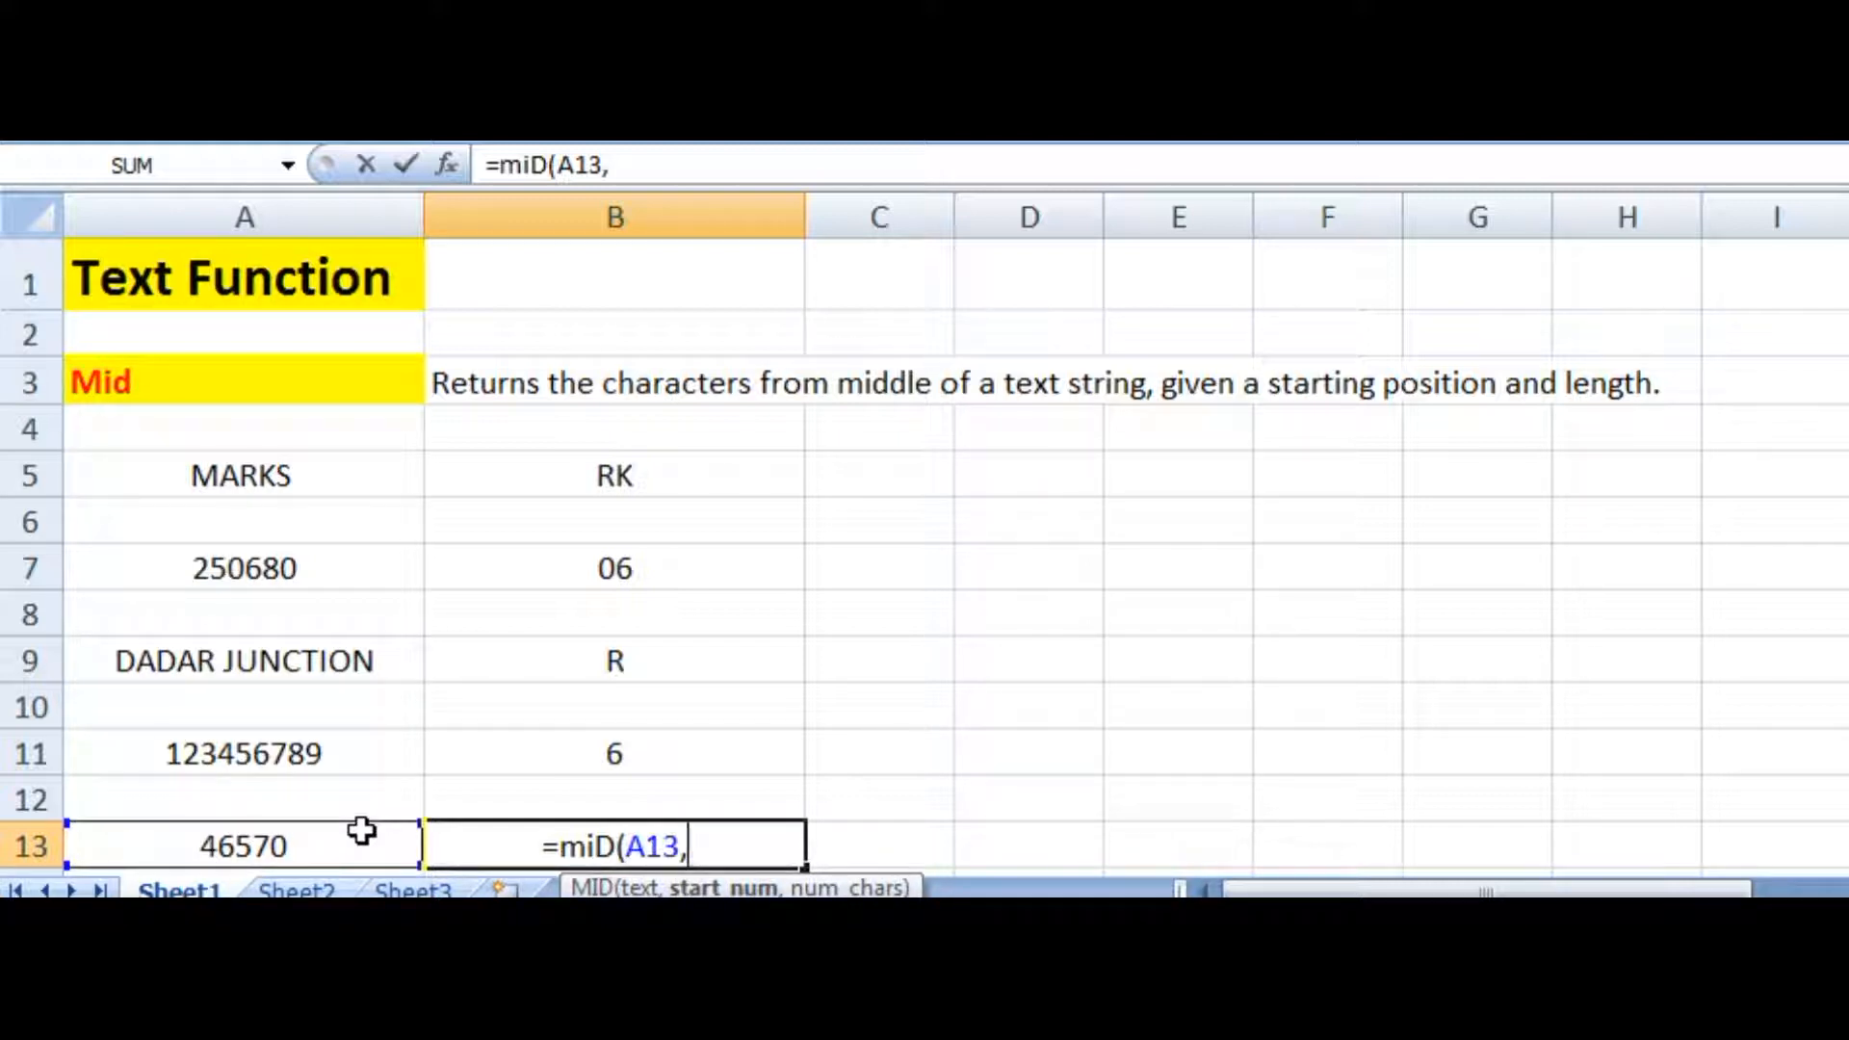
{"action": "type", "text": "4"}
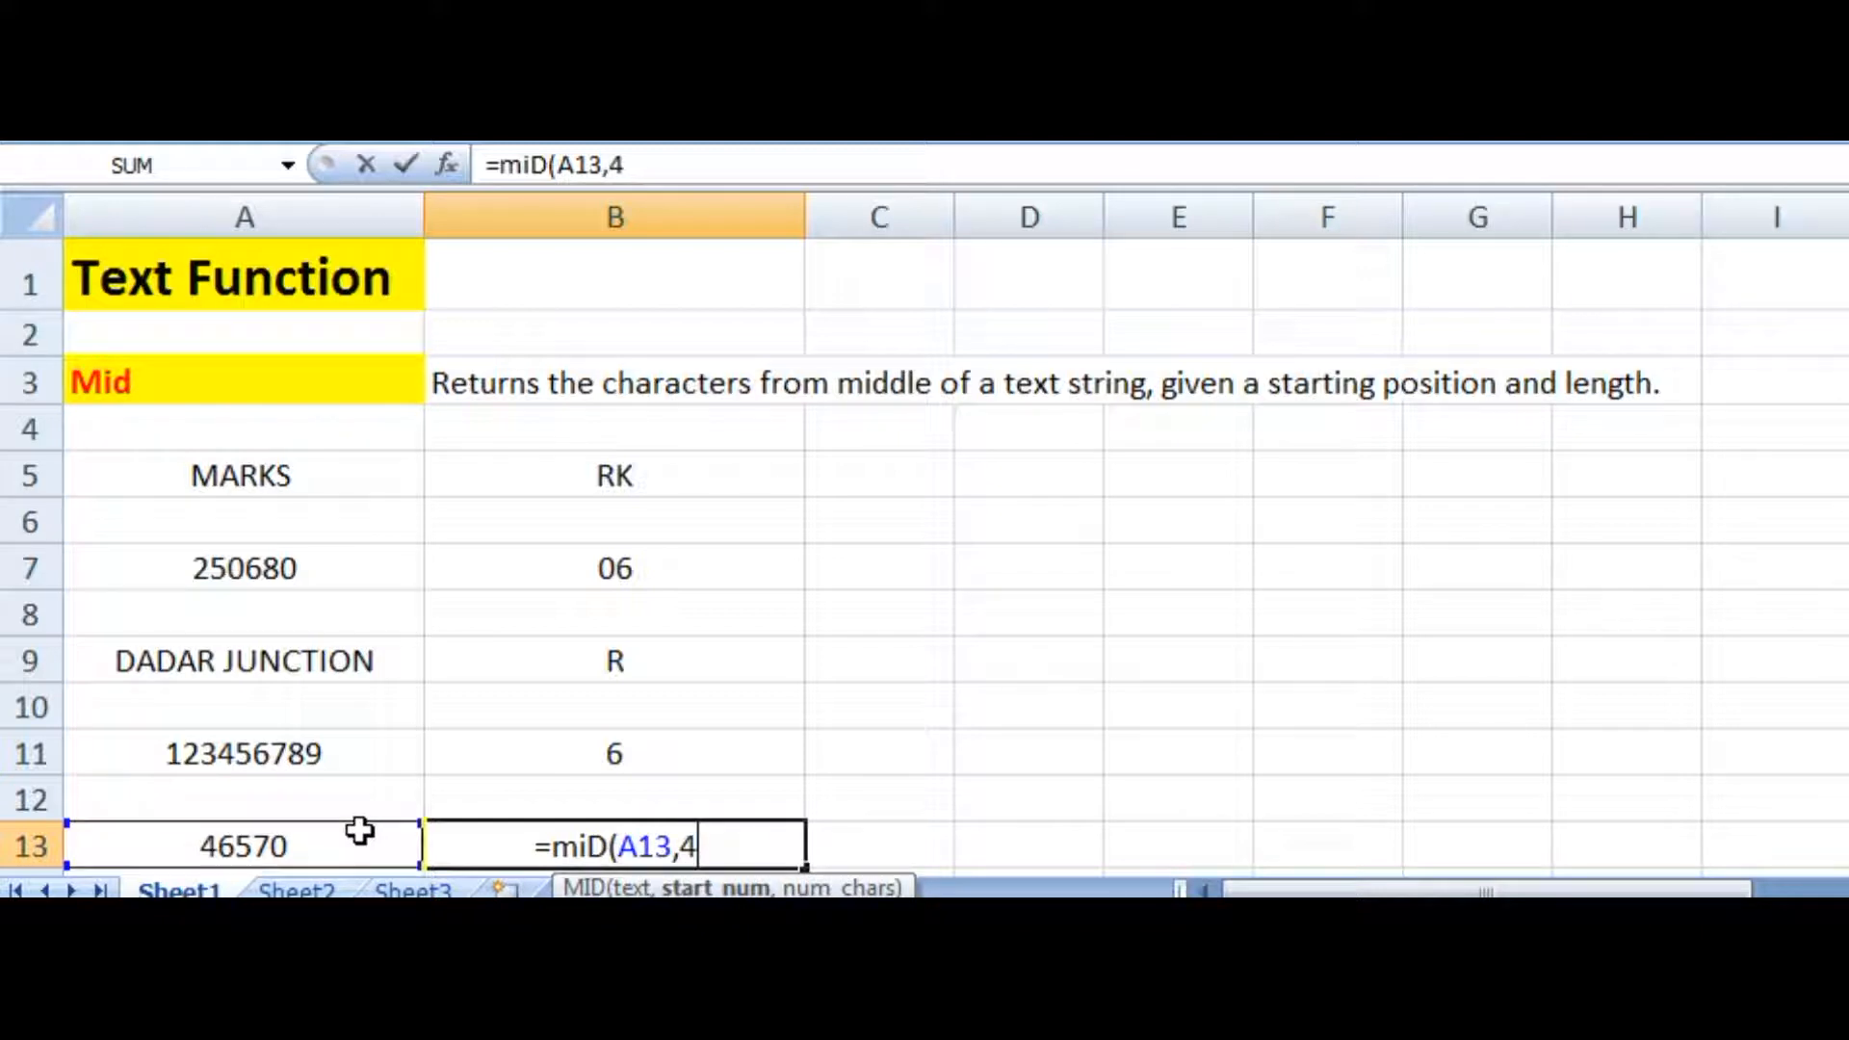
{"action": "type", "text": ",2"}
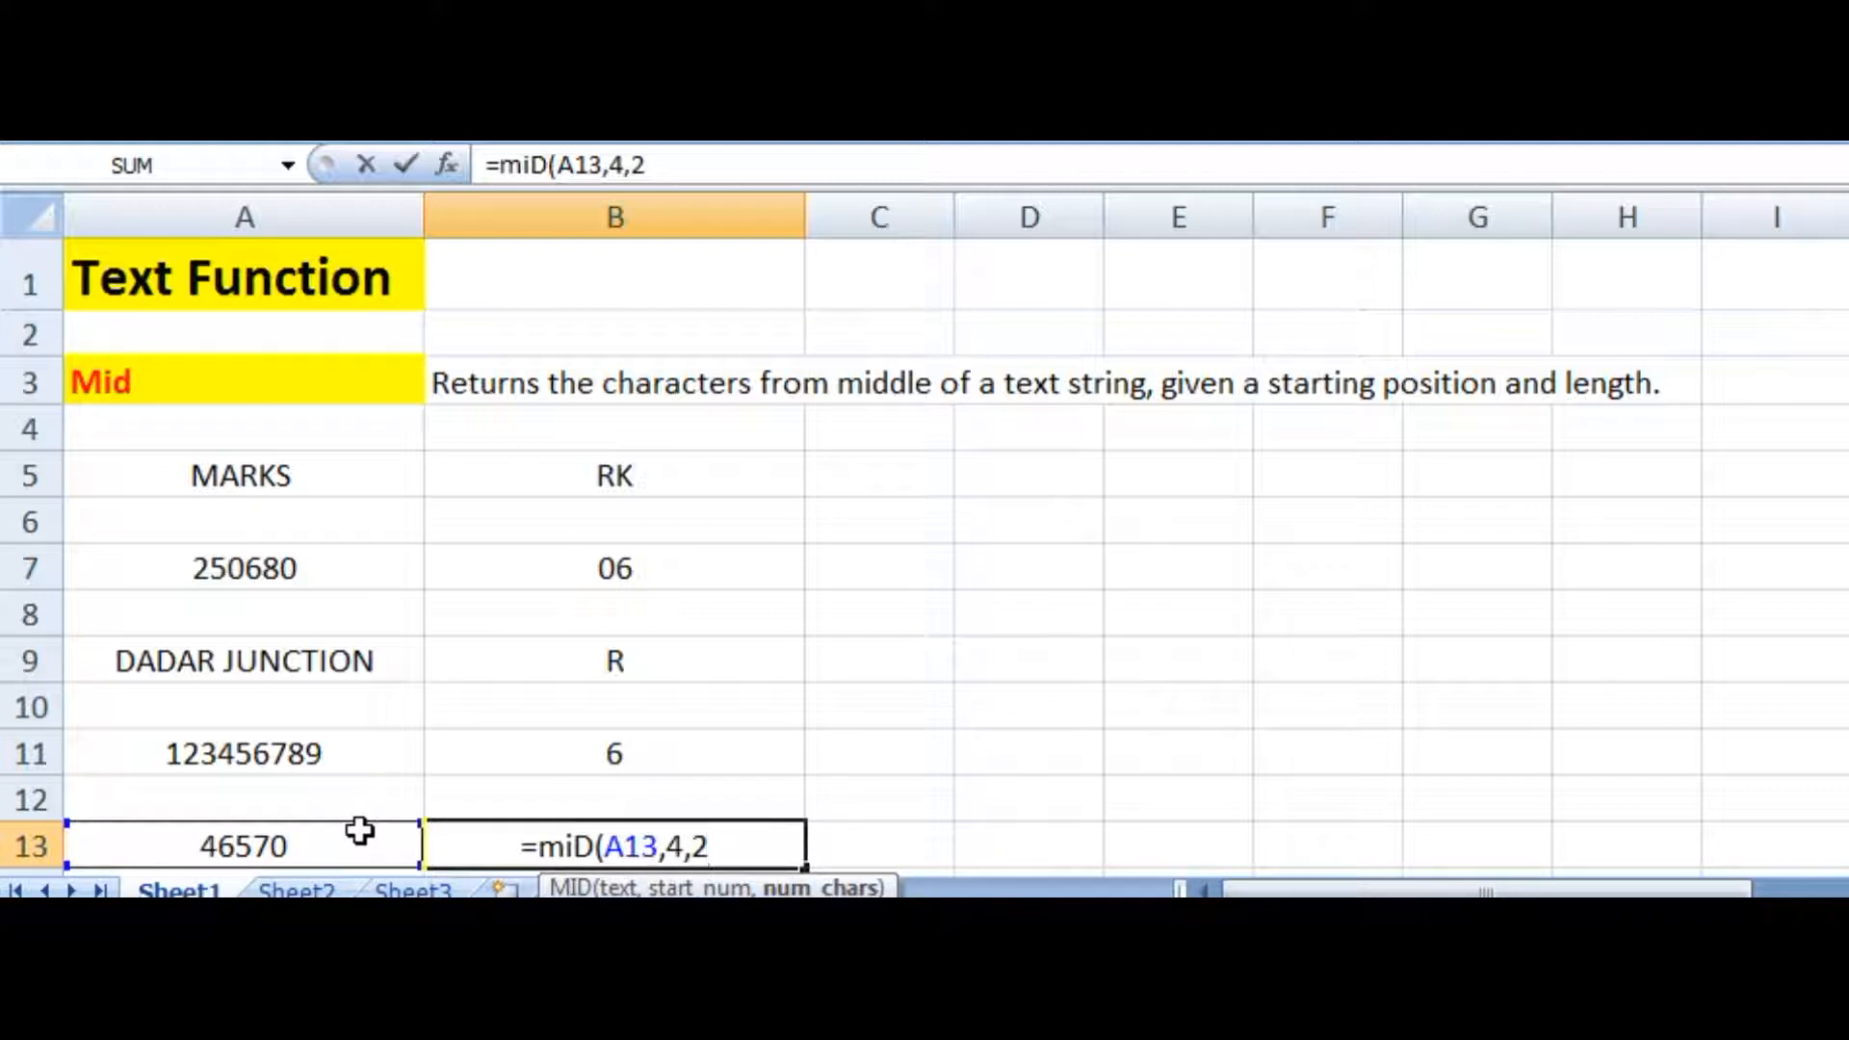
{"action": "type", "text": ")"}
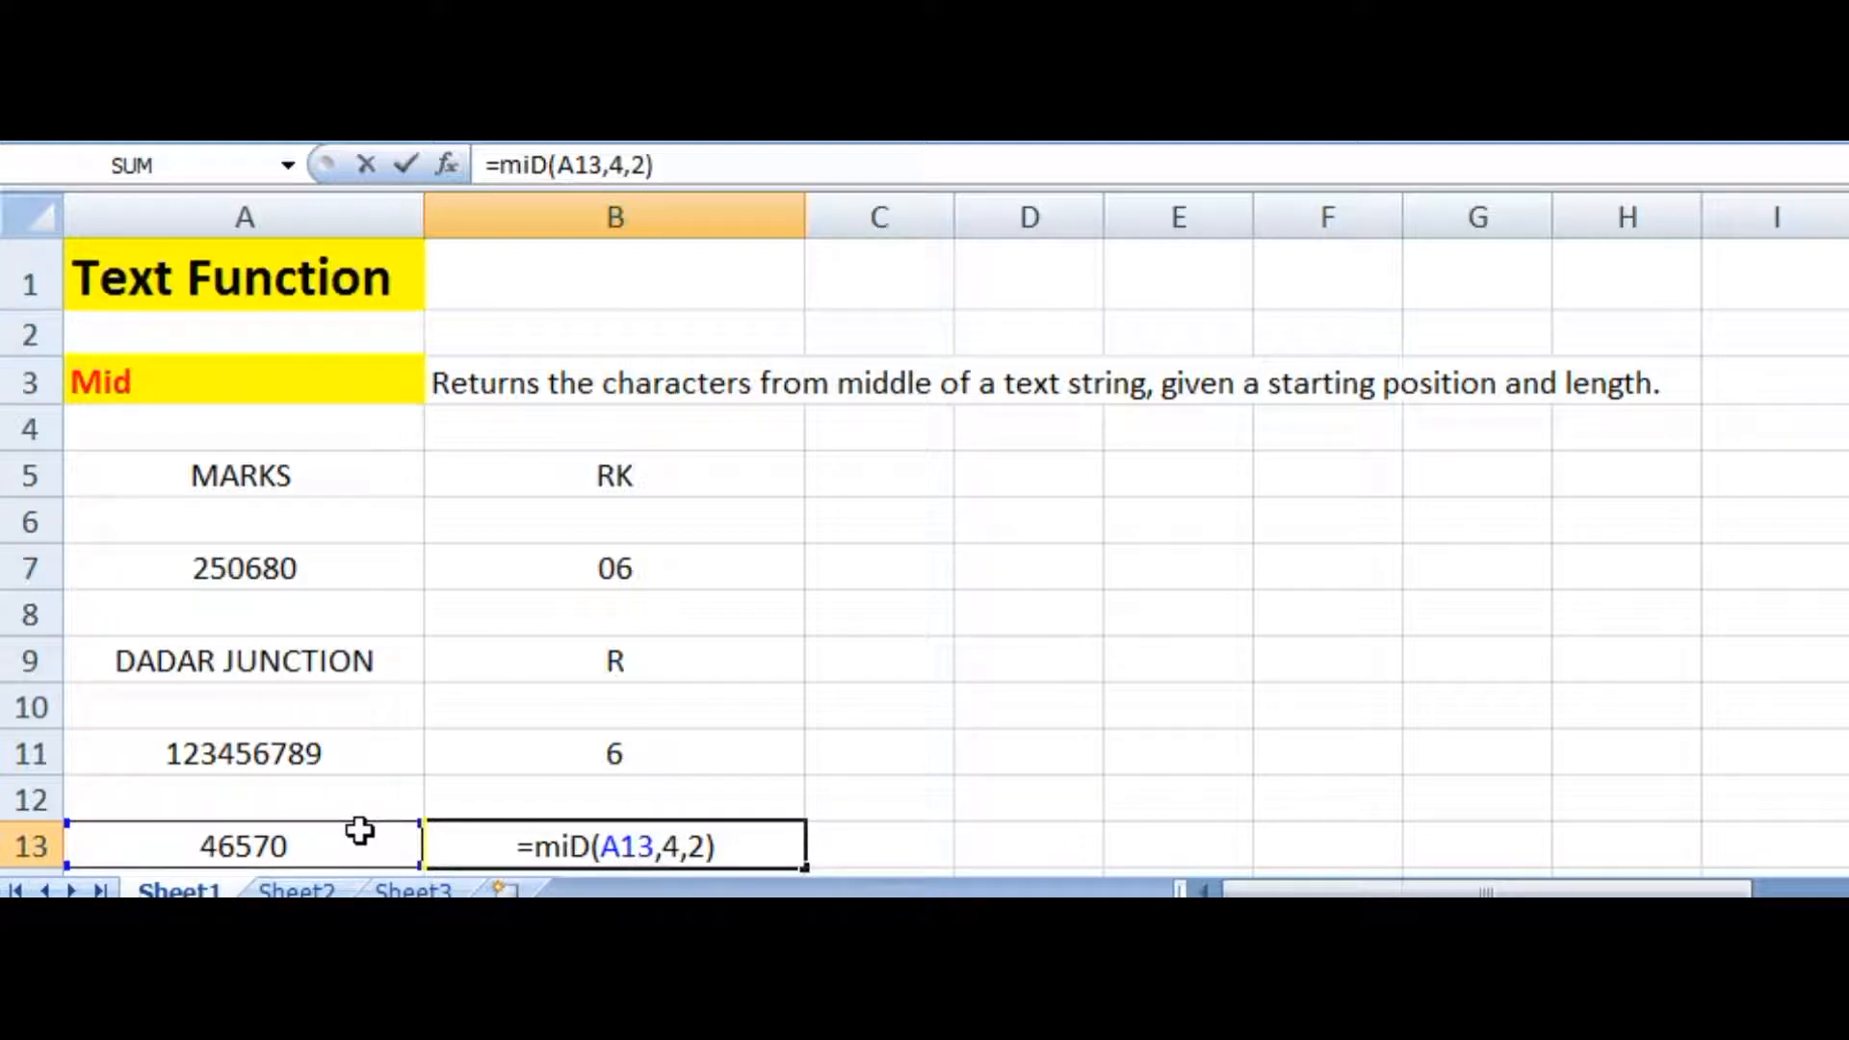
{"action": "key", "text": "Return"}
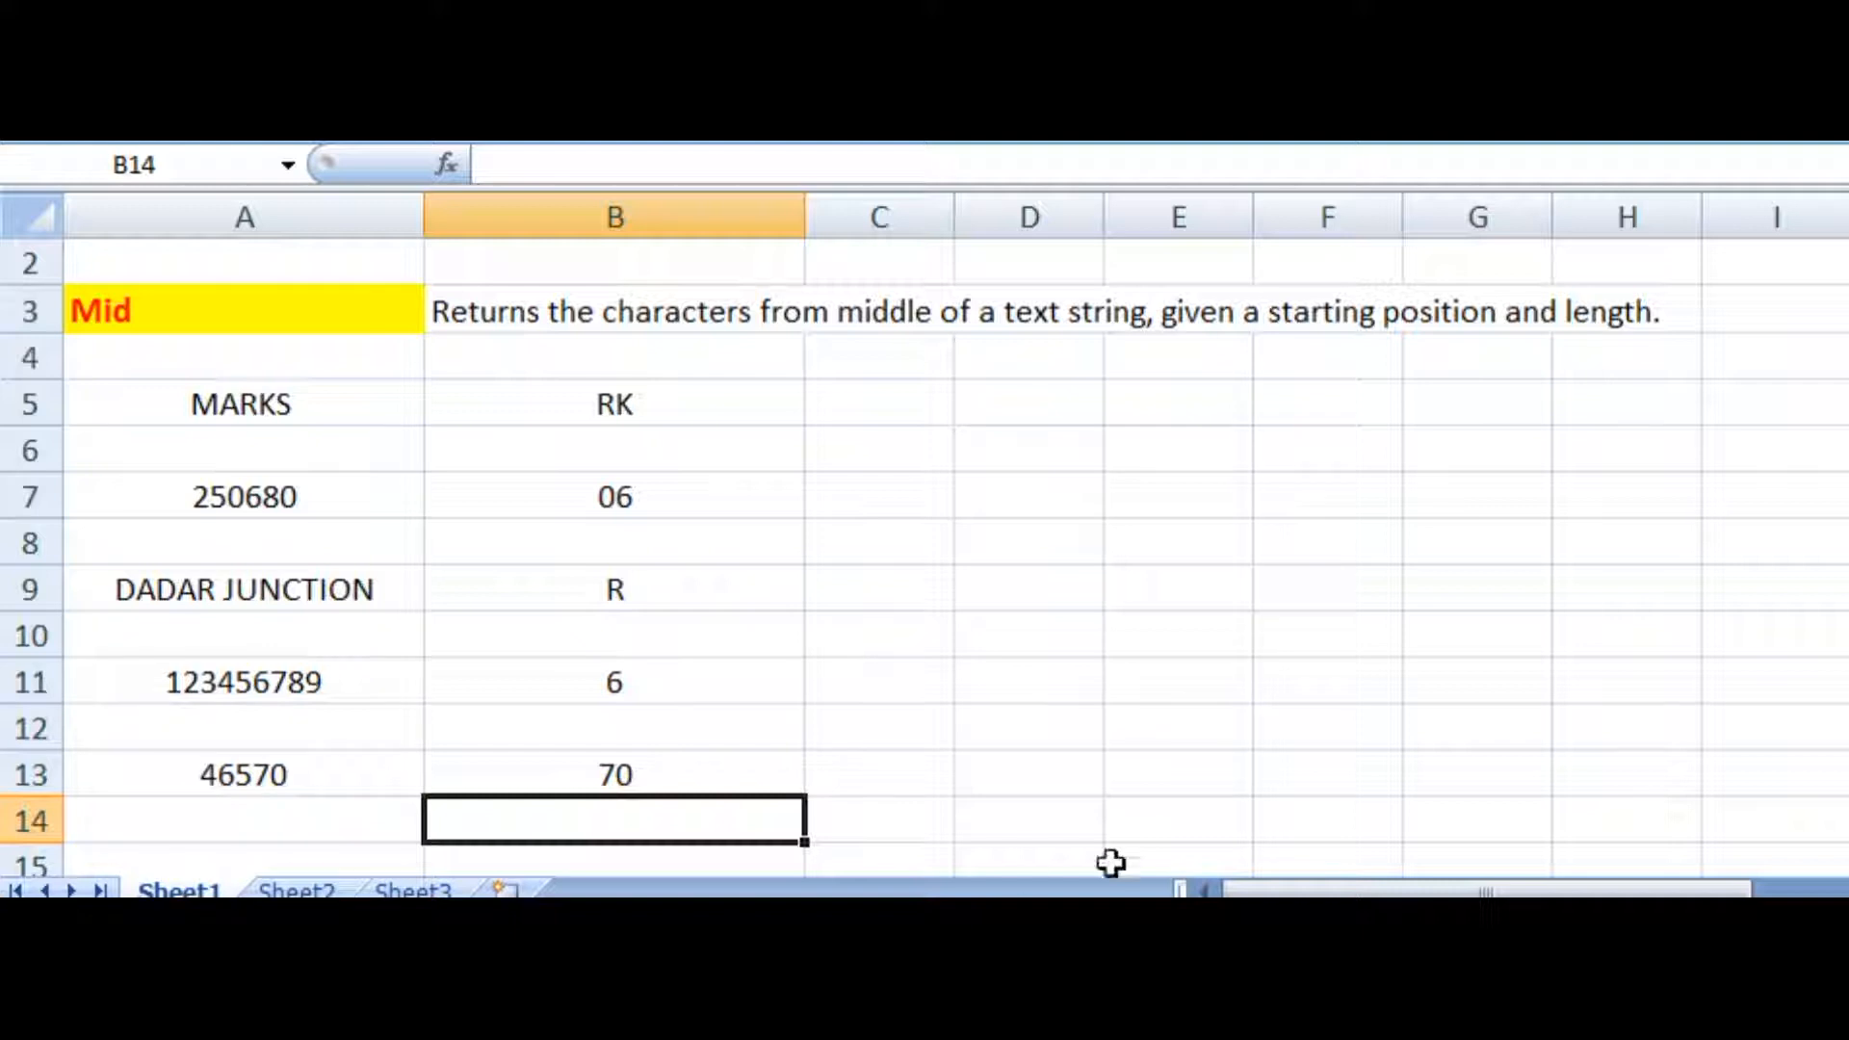
Review each source value in column A against its MID formula in column B, from row 5 through row 13.
{"action": "scroll", "coordinate": [1117, 852], "scroll_direction": "up", "scroll_amount": 1}
{"action": "left_click", "coordinate": [182, 474]}
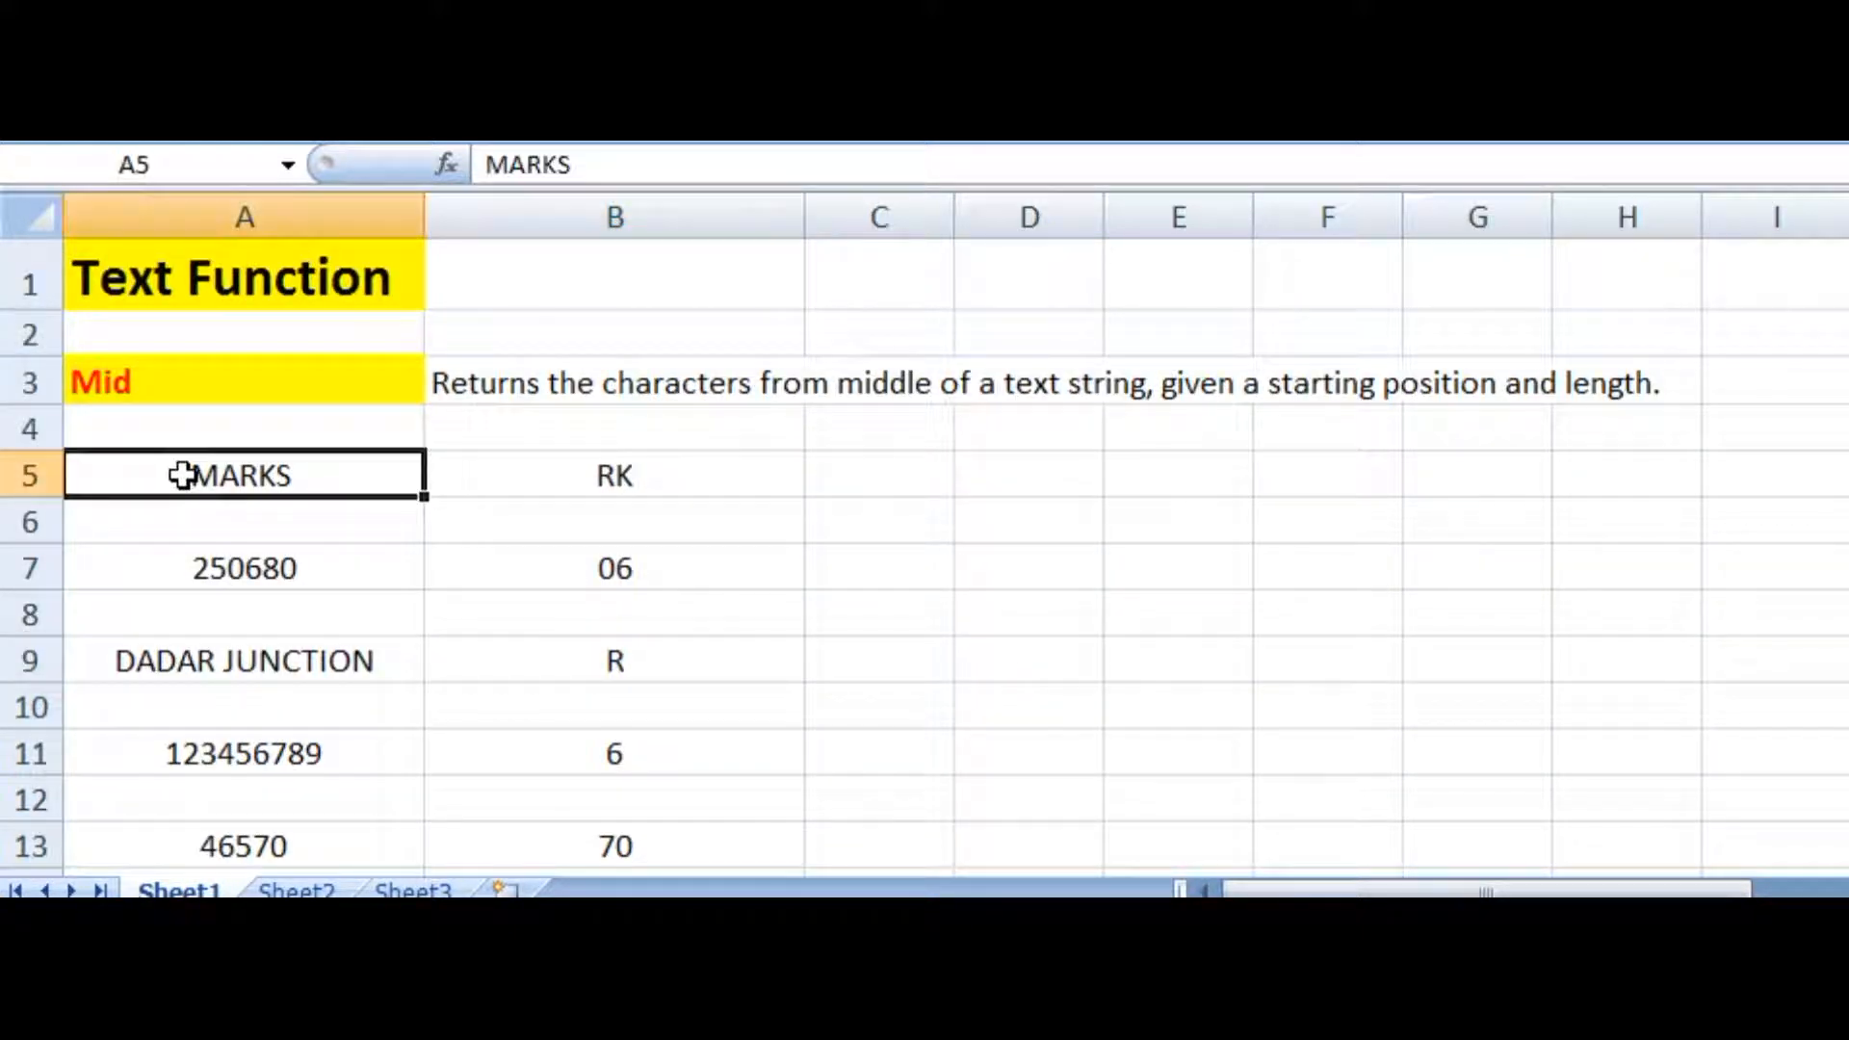
{"action": "left_click", "coordinate": [617, 474]}
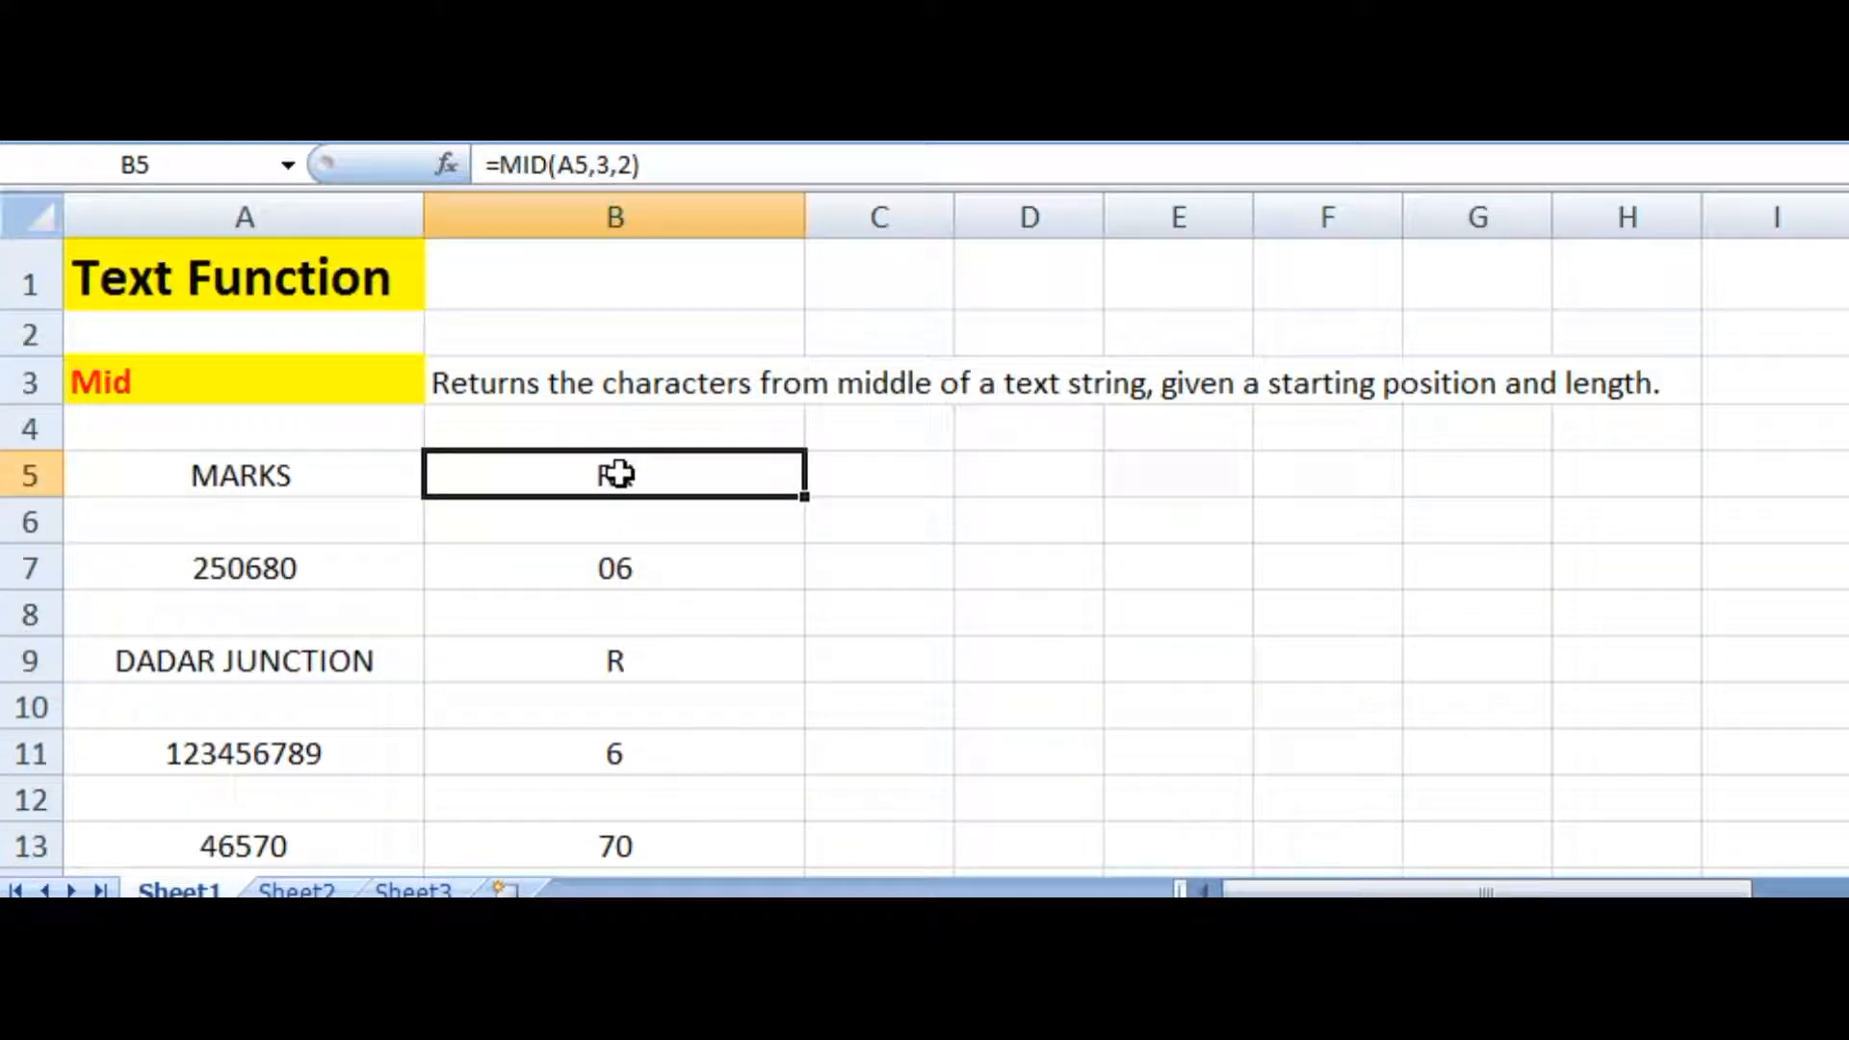
{"action": "left_click", "coordinate": [252, 568]}
{"action": "left_click", "coordinate": [668, 568]}
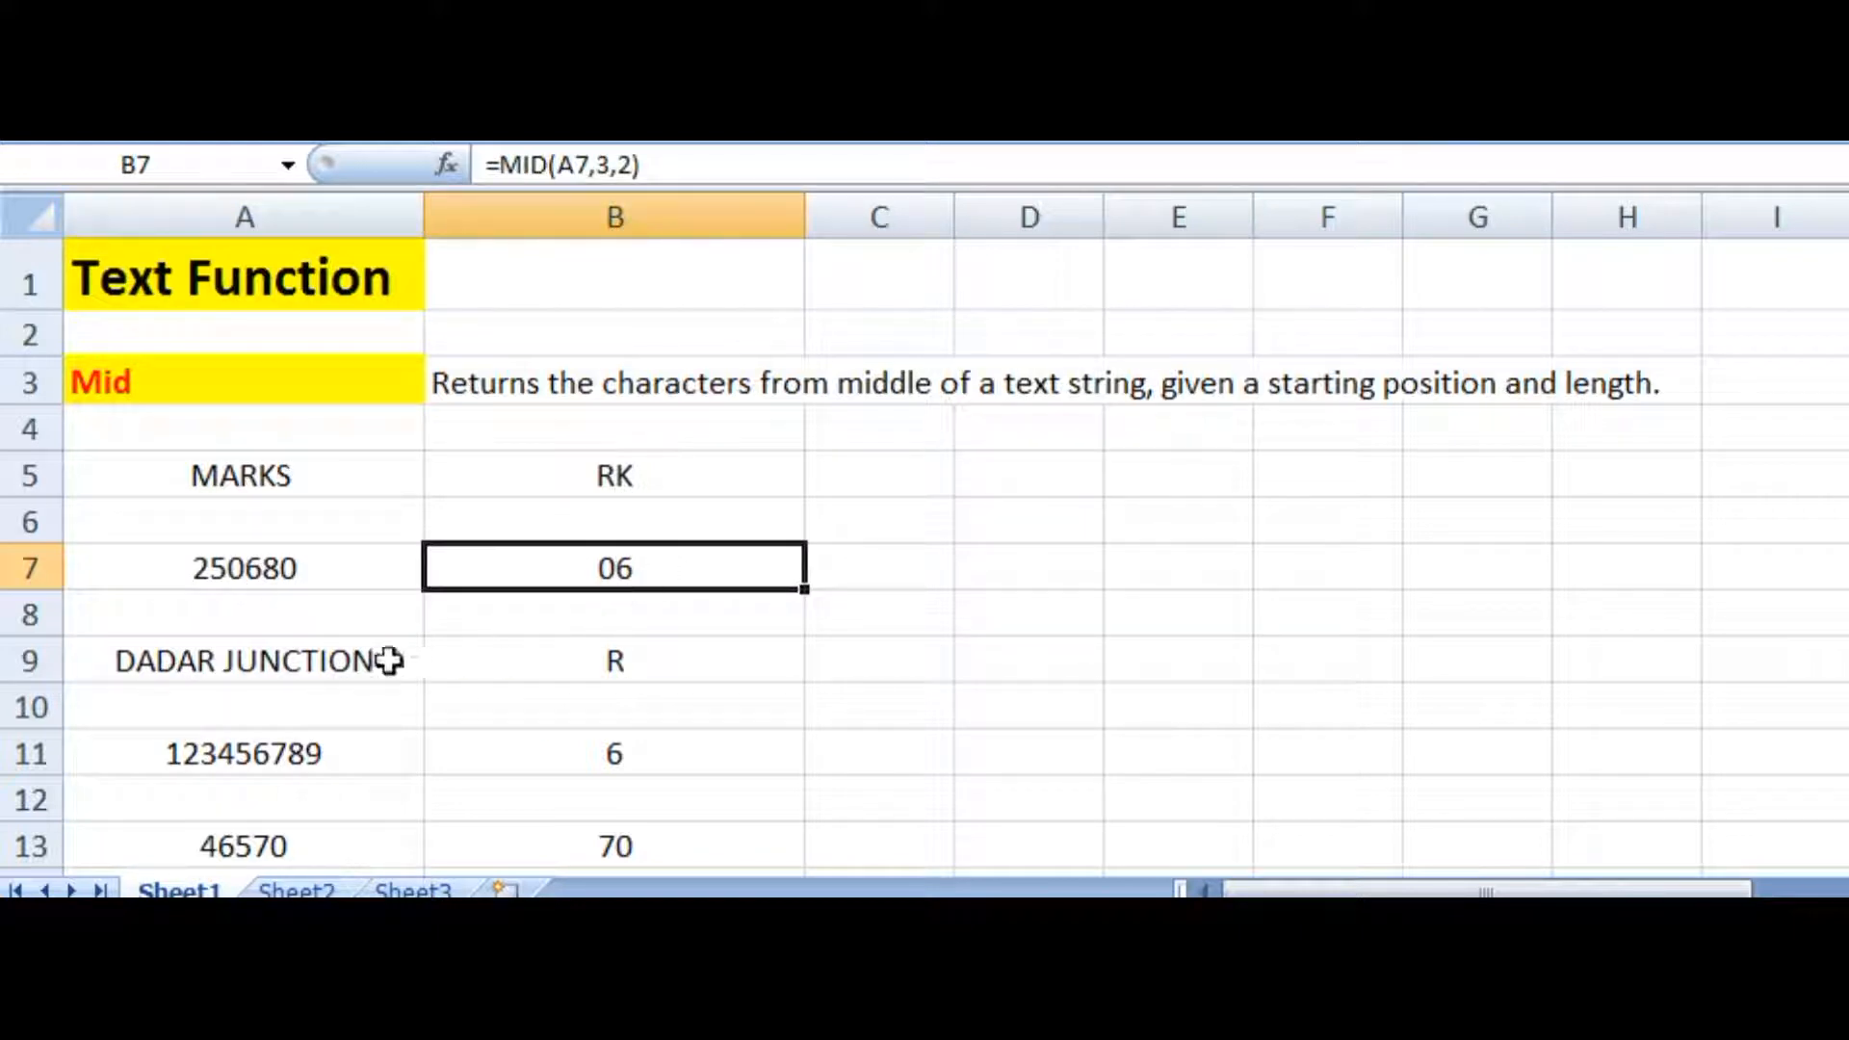
{"action": "left_click", "coordinate": [298, 662]}
{"action": "left_click", "coordinate": [716, 655]}
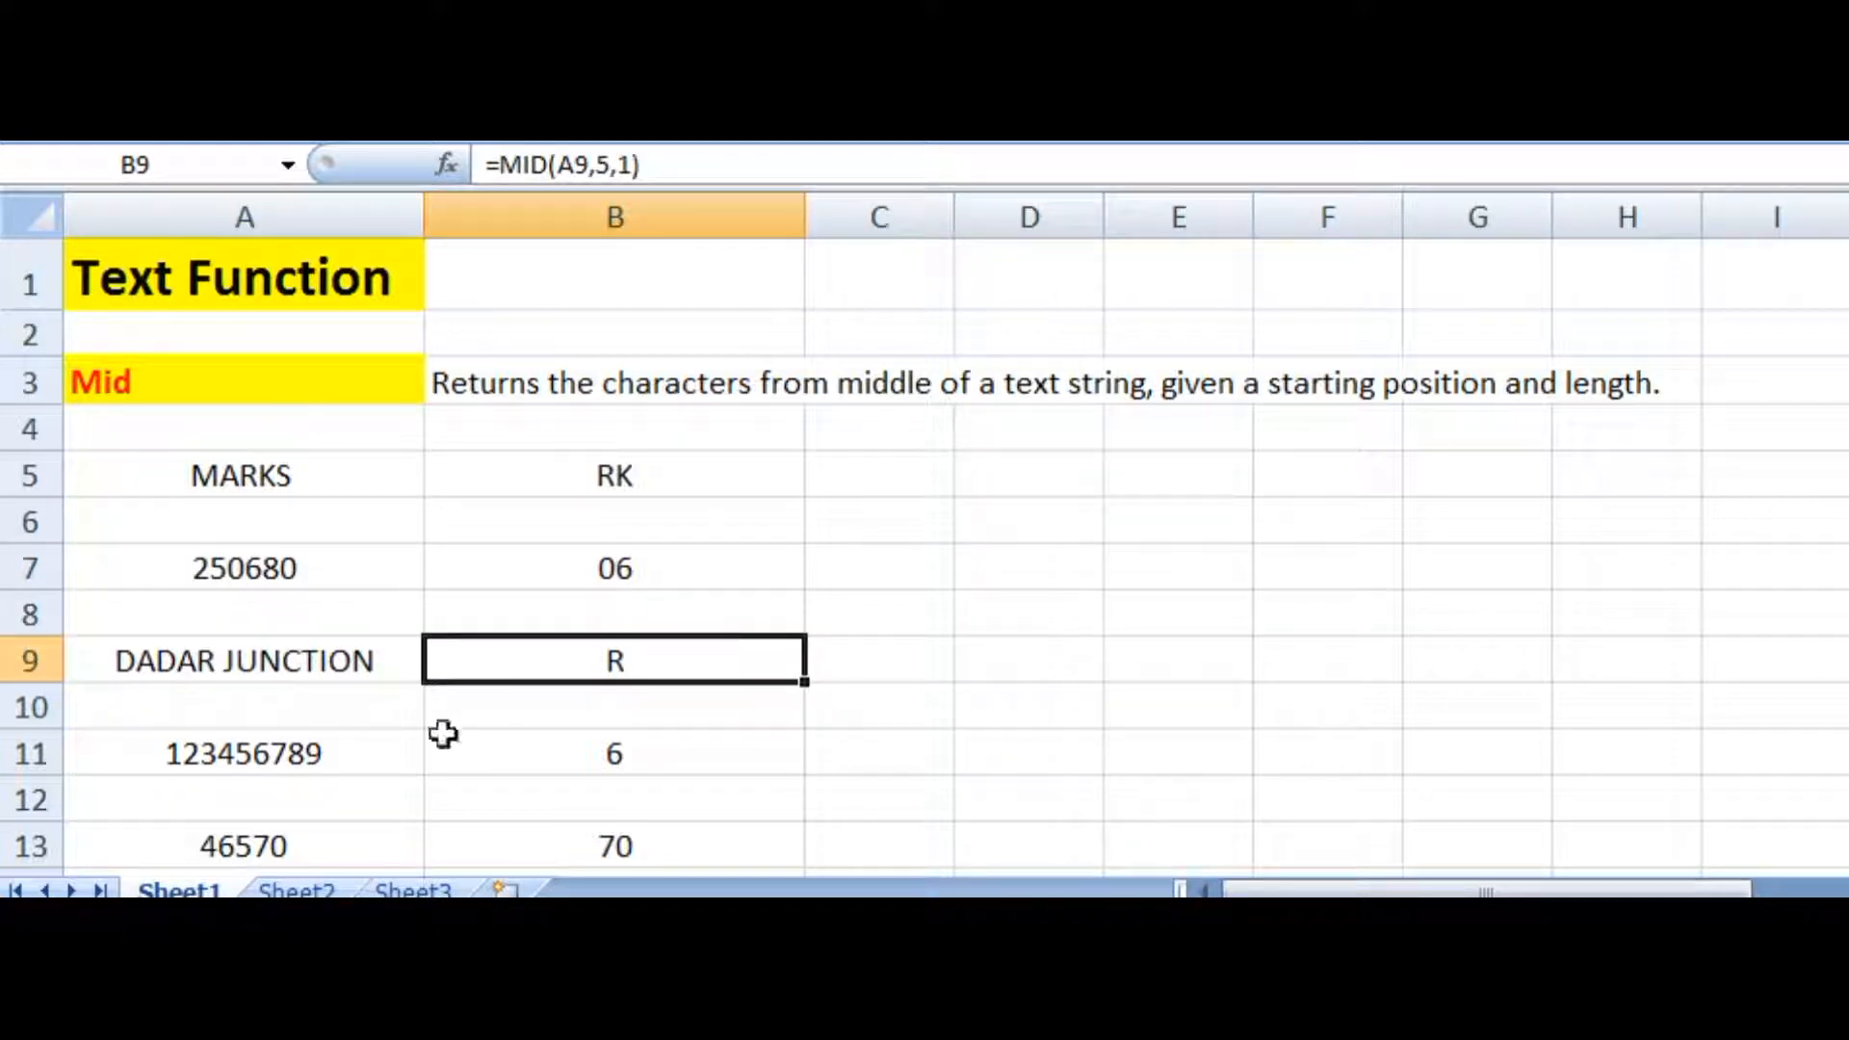
{"action": "left_click", "coordinate": [231, 751]}
{"action": "left_click", "coordinate": [594, 744]}
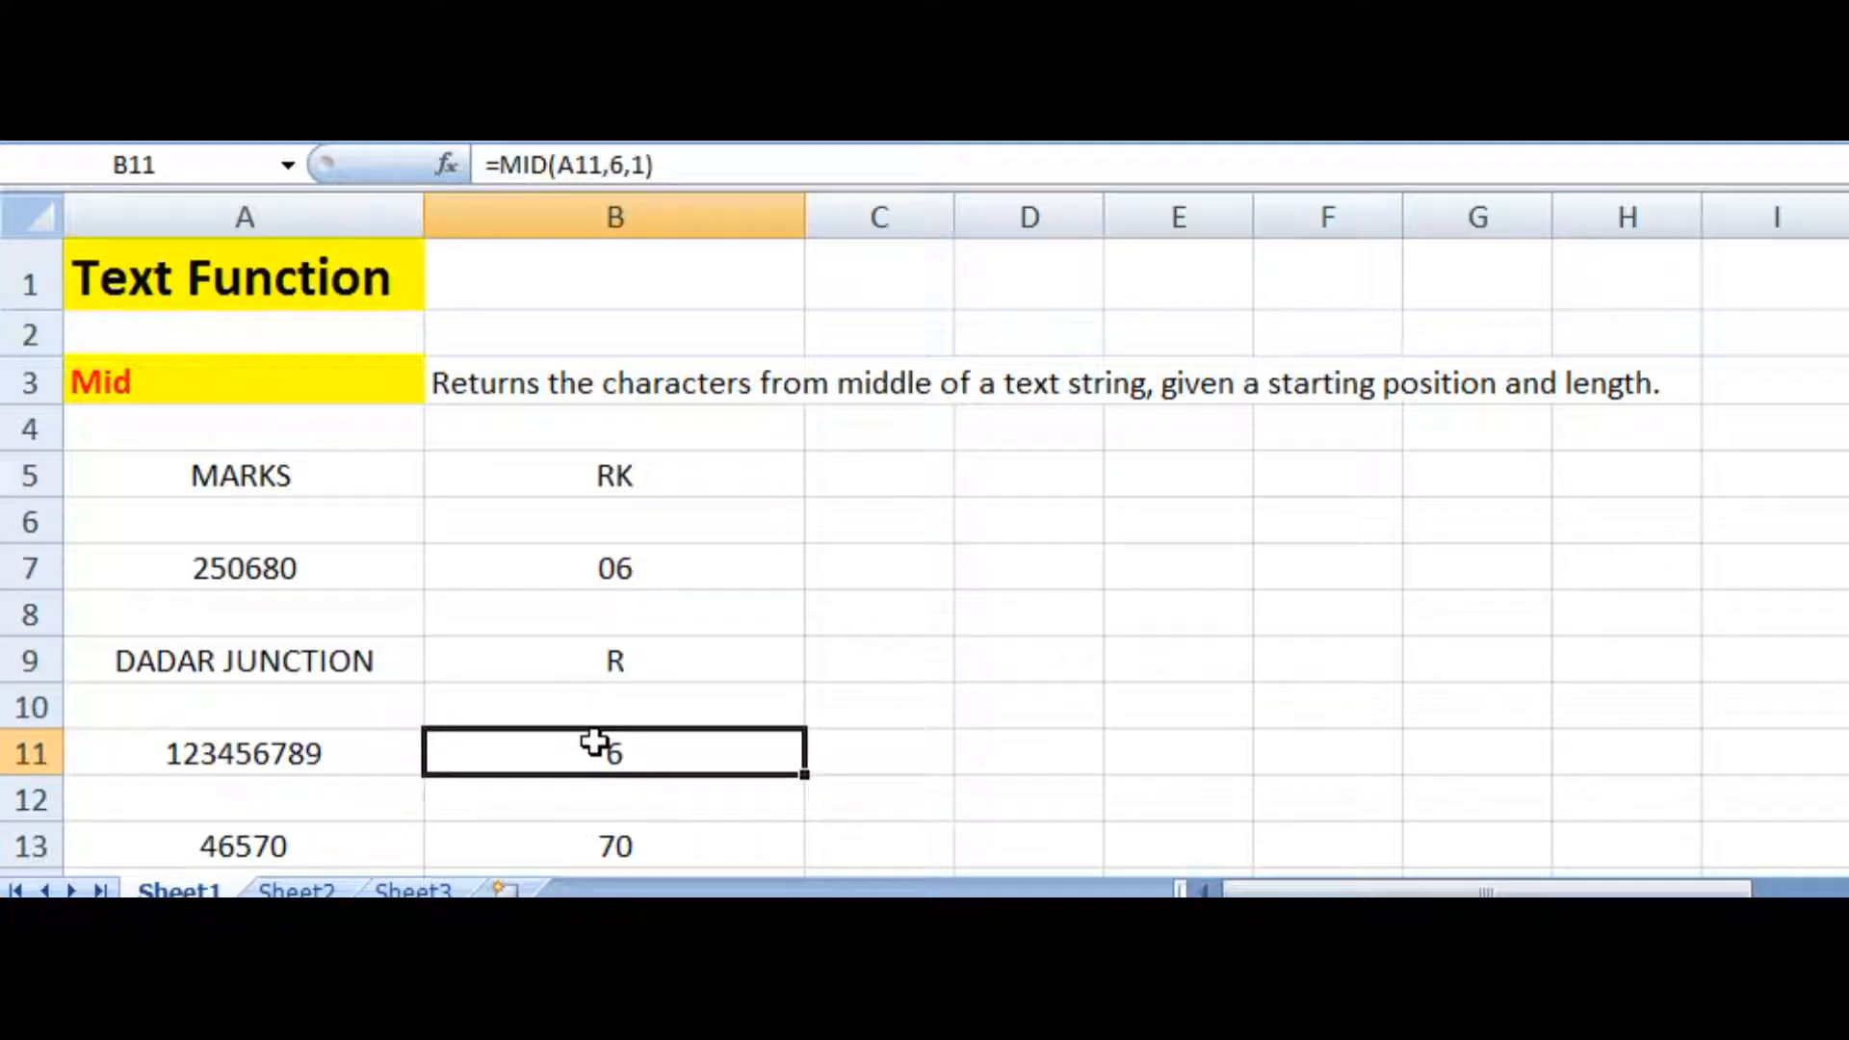
{"action": "left_click", "coordinate": [269, 843]}
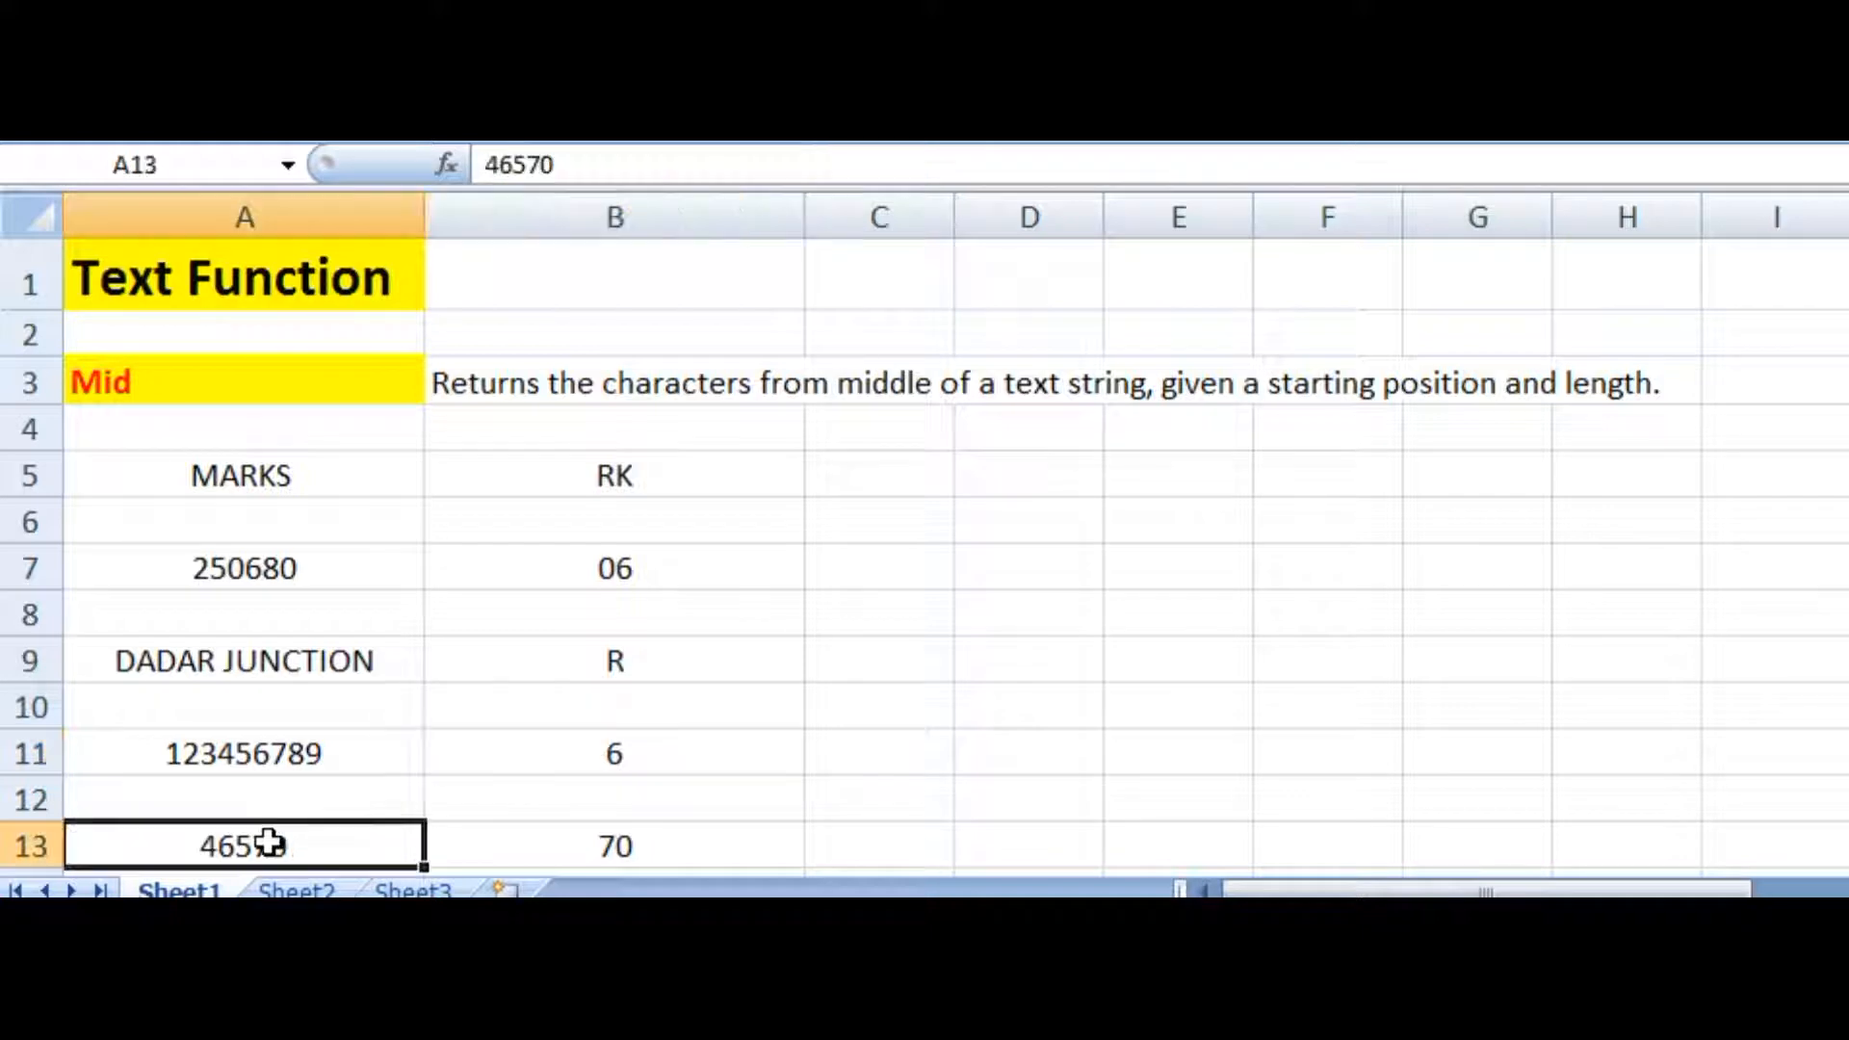
{"action": "left_click", "coordinate": [626, 842]}
Display the sheet's formulas in place of their results to examine the MID formulas, and switch back to showing the results.
{"action": "left_click", "coordinate": [356, 387]}
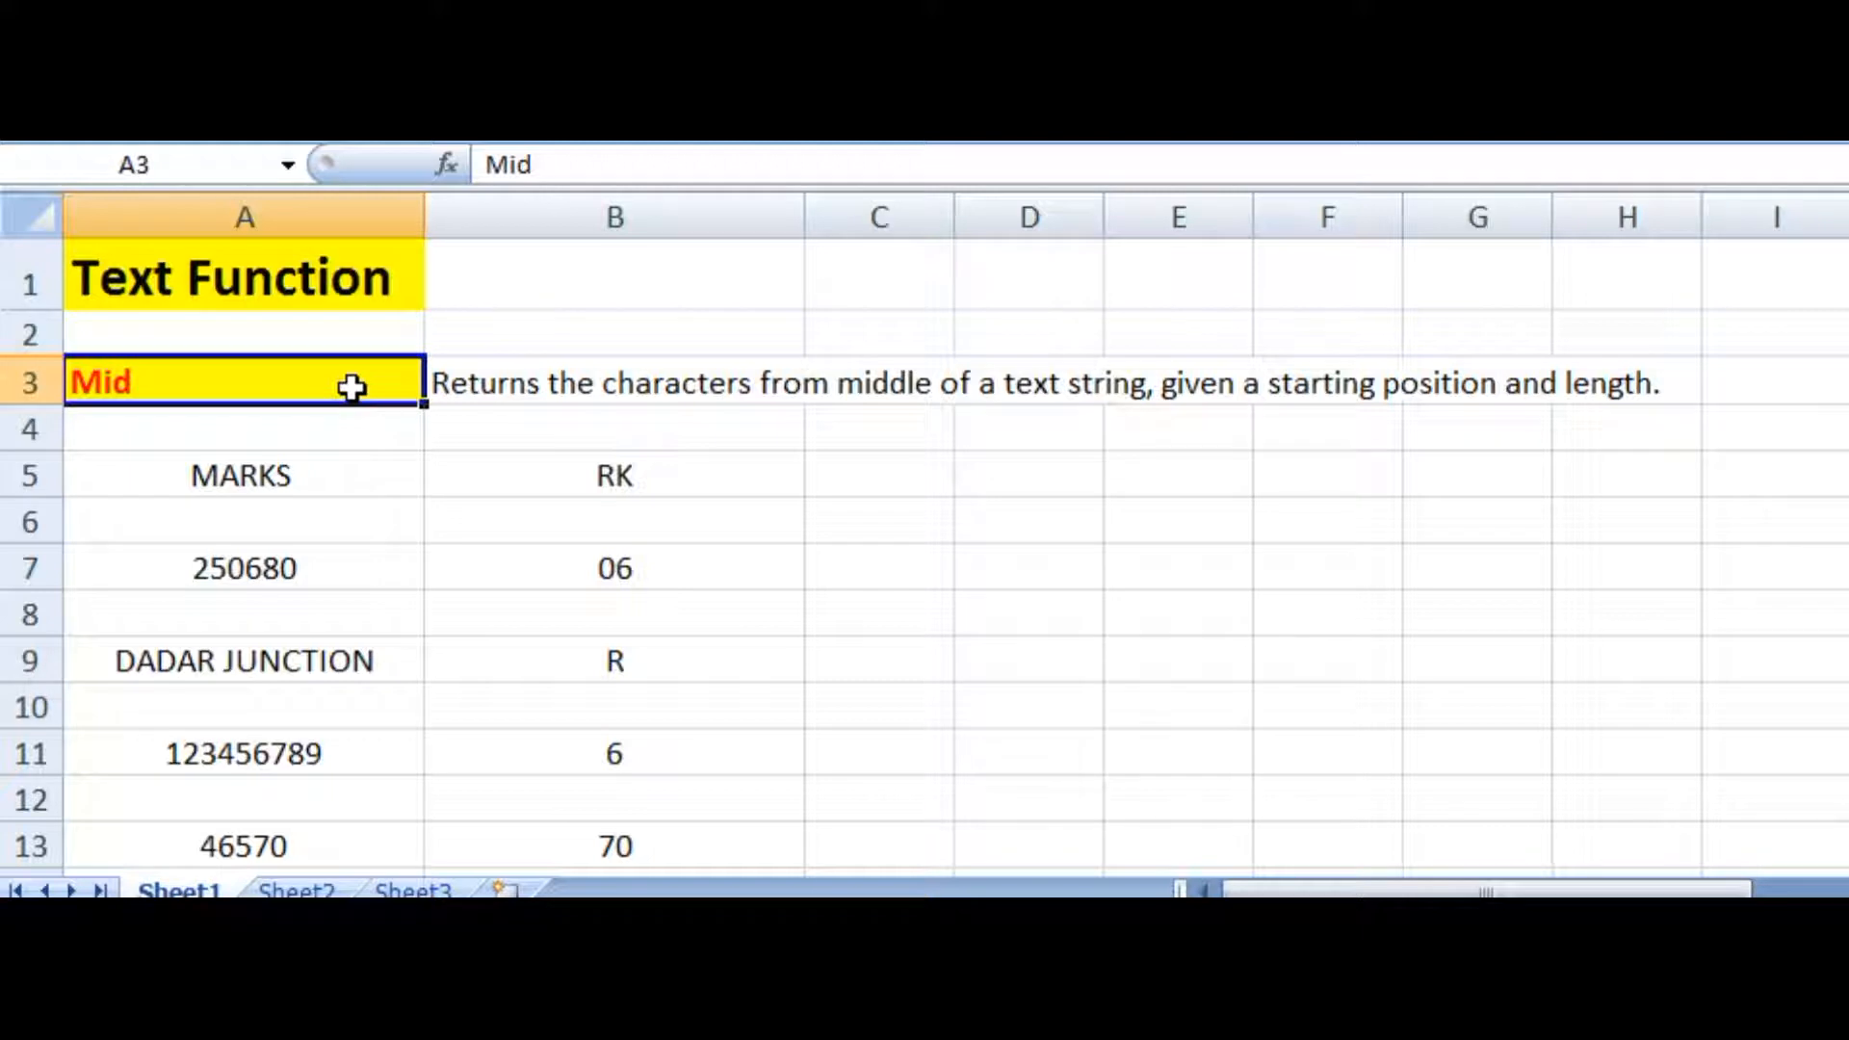
{"action": "key", "text": "ctrl+grave"}
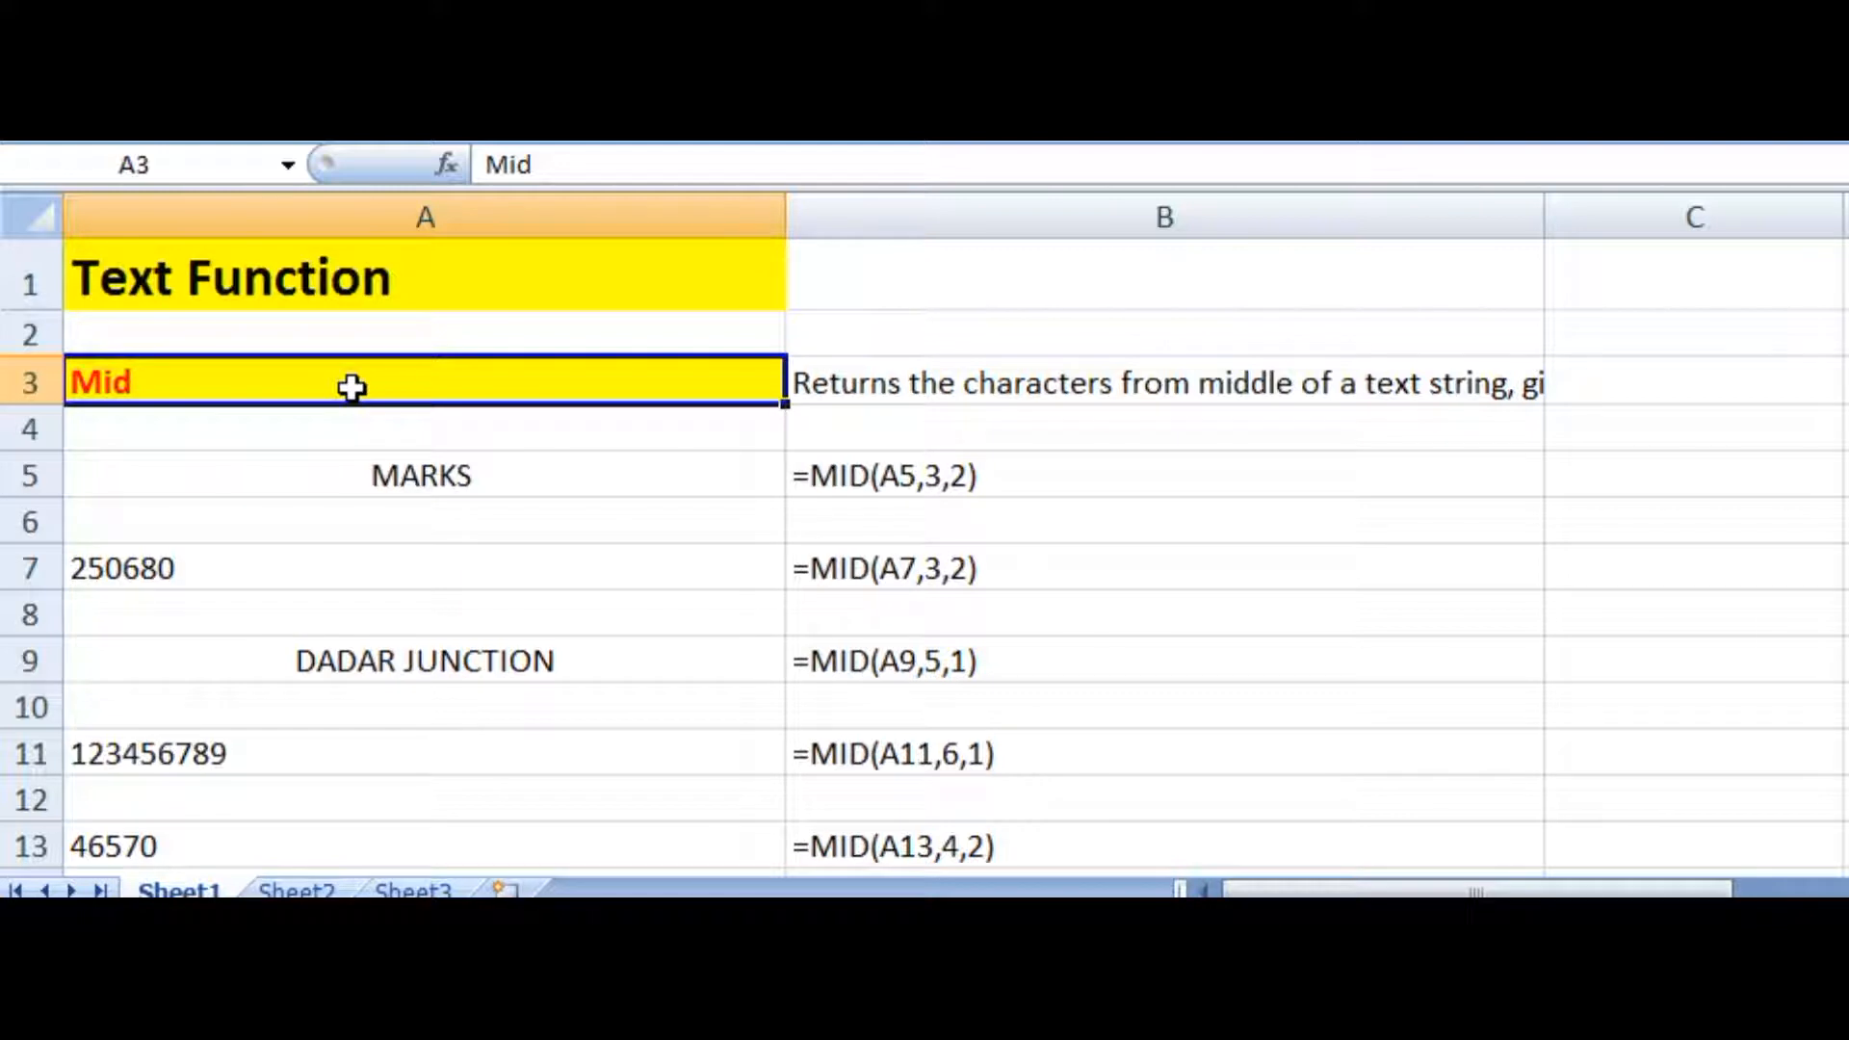
{"action": "key", "text": "ctrl+grave"}
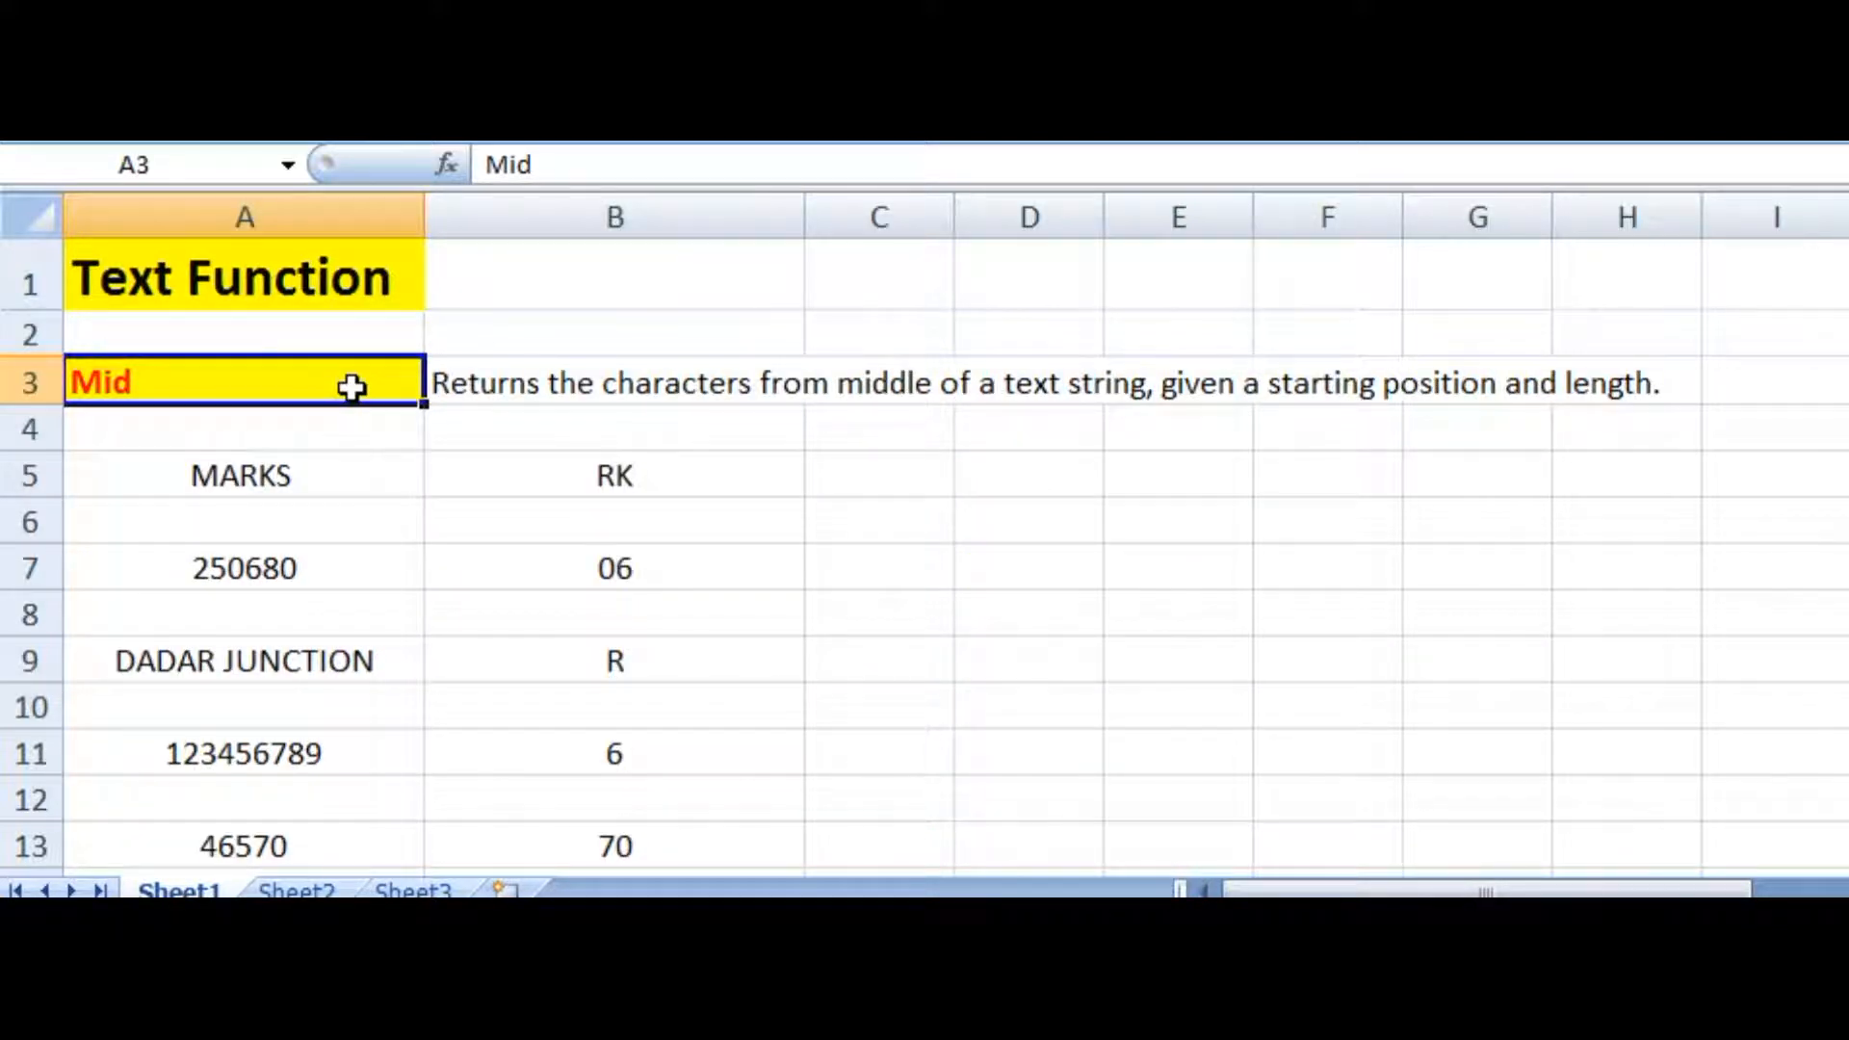